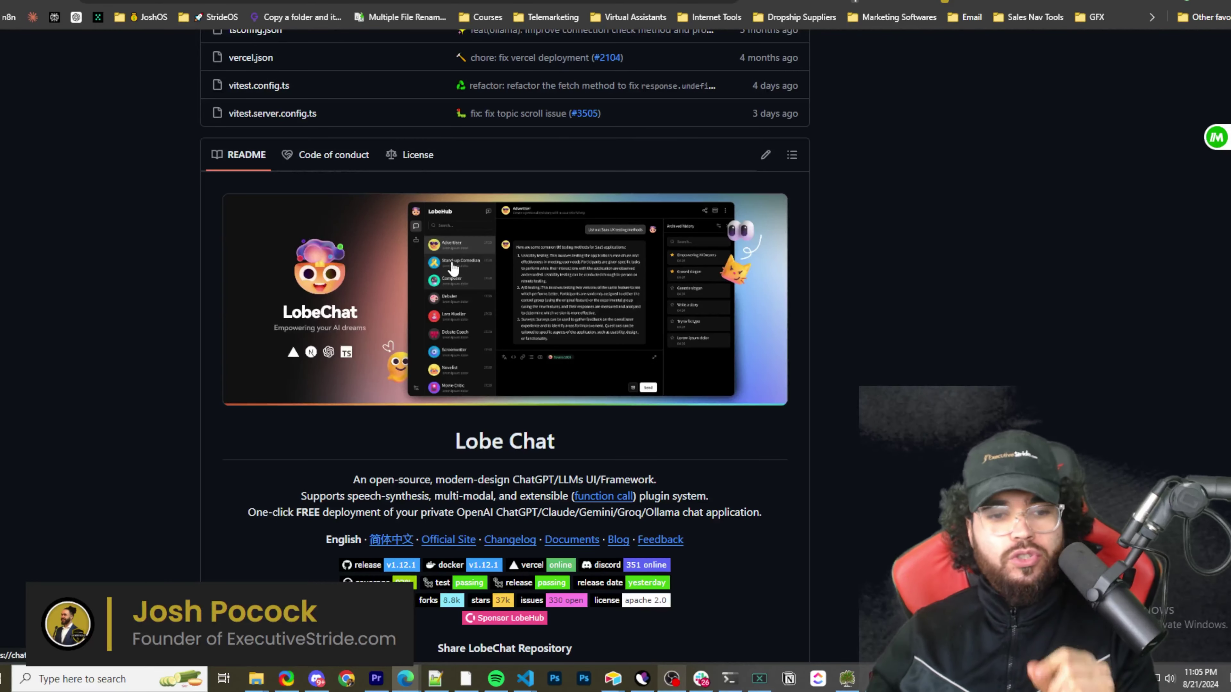
Read the Lobe Chat README introduction, including the Journey of 2023 overview and the Getting Started & Join Our Community section
{"action": "scroll", "coordinate": [452, 272], "scroll_direction": "down", "scroll_amount": 10}
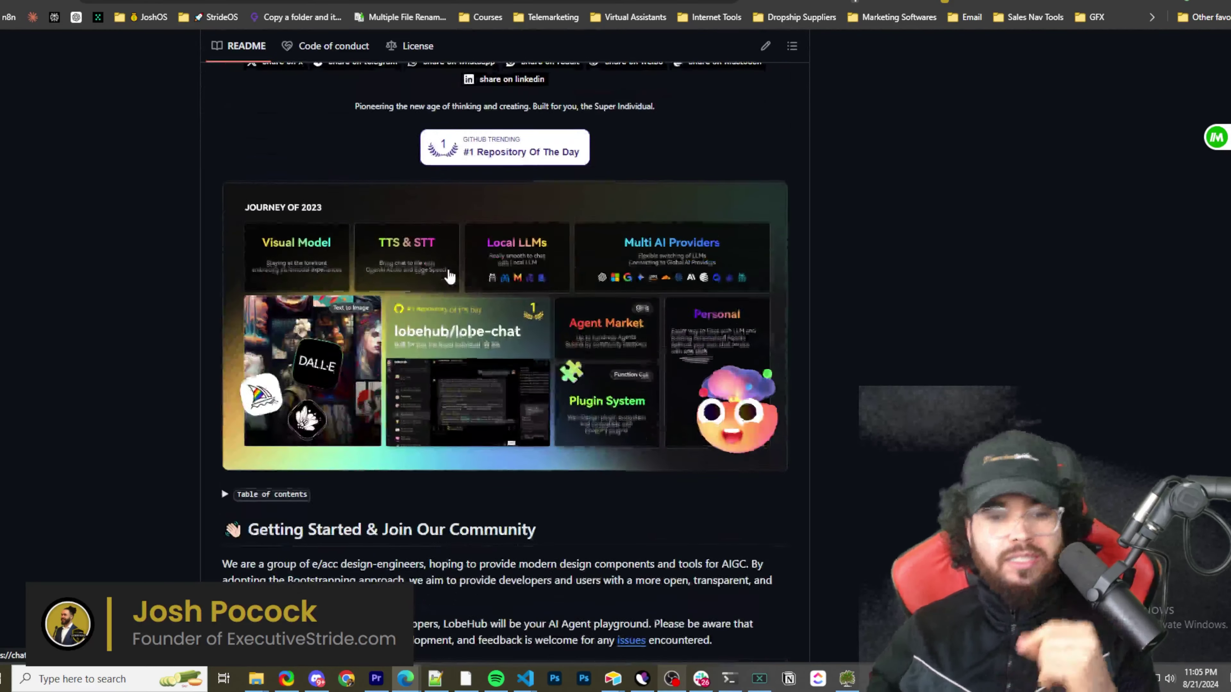
{"action": "scroll", "coordinate": [450, 275], "scroll_direction": "down", "scroll_amount": 1}
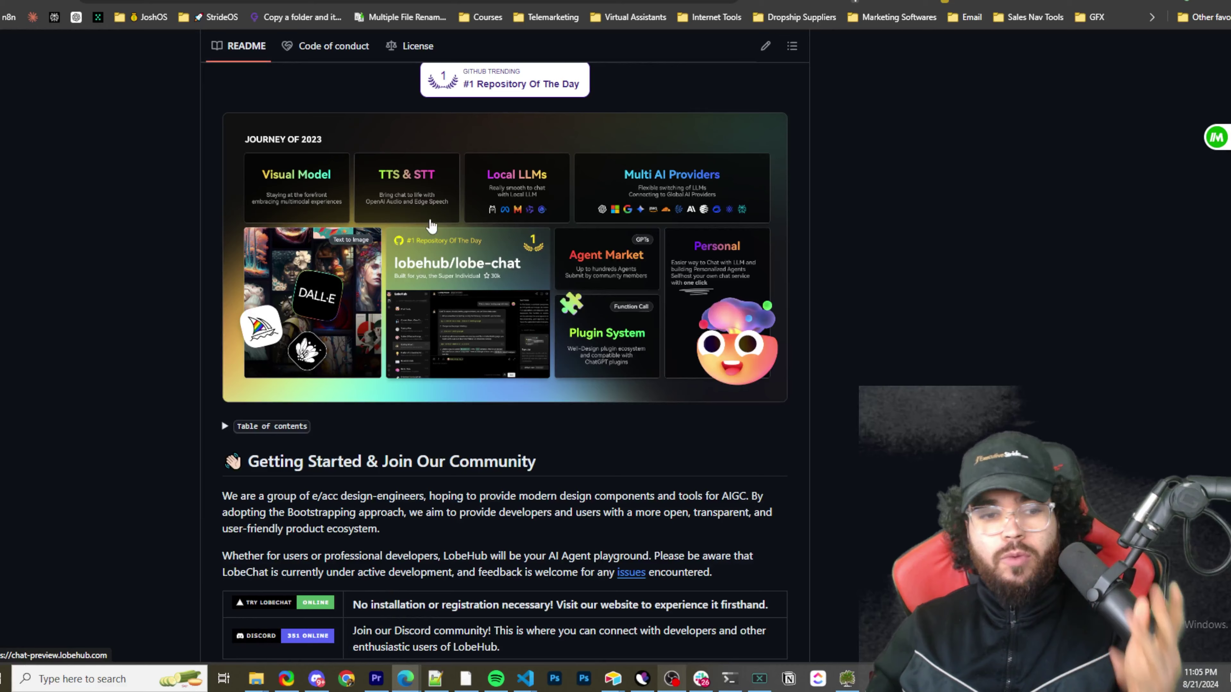
{"action": "scroll", "coordinate": [377, 246], "scroll_direction": "down", "scroll_amount": 1}
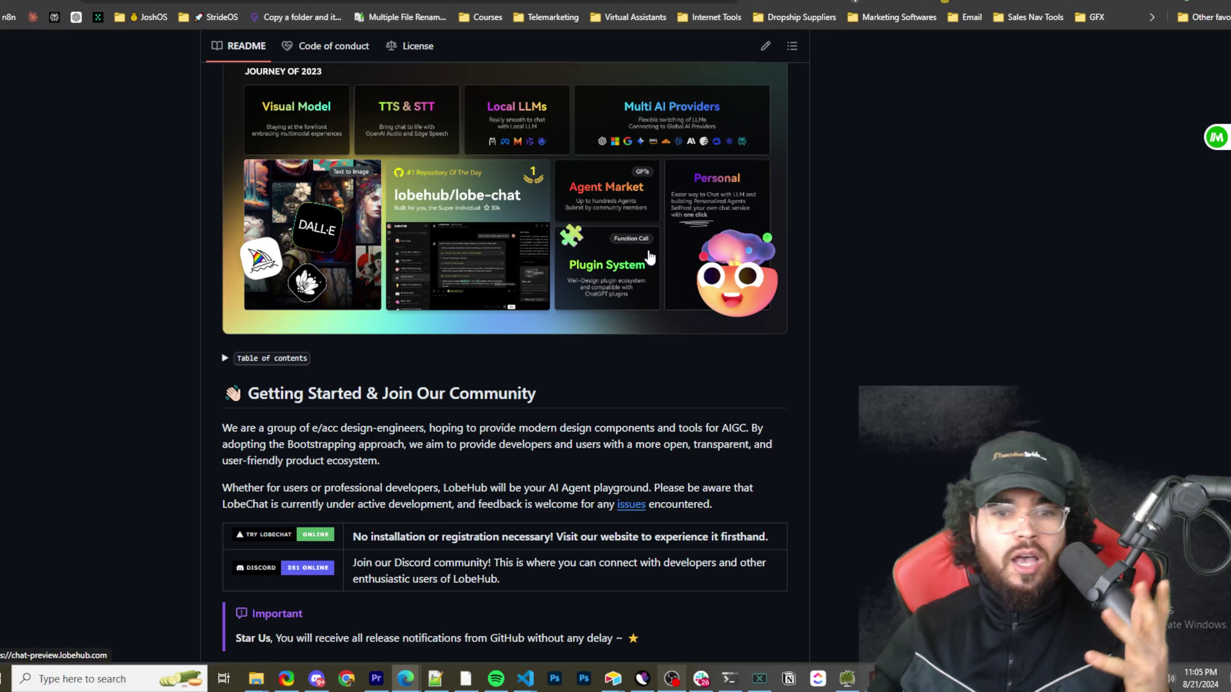
{"action": "scroll", "coordinate": [645, 261], "scroll_direction": "down", "scroll_amount": 2}
{"action": "scroll", "coordinate": [645, 262], "scroll_direction": "up", "scroll_amount": 2}
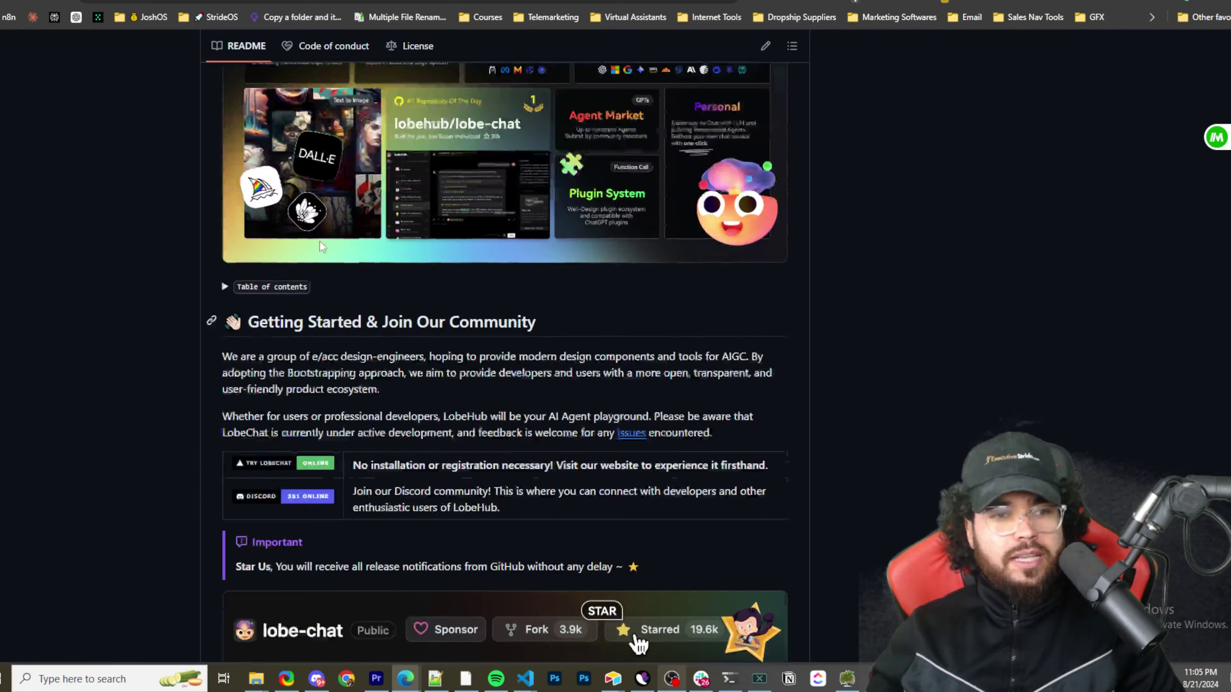
{"action": "scroll", "coordinate": [339, 247], "scroll_direction": "down", "scroll_amount": 8}
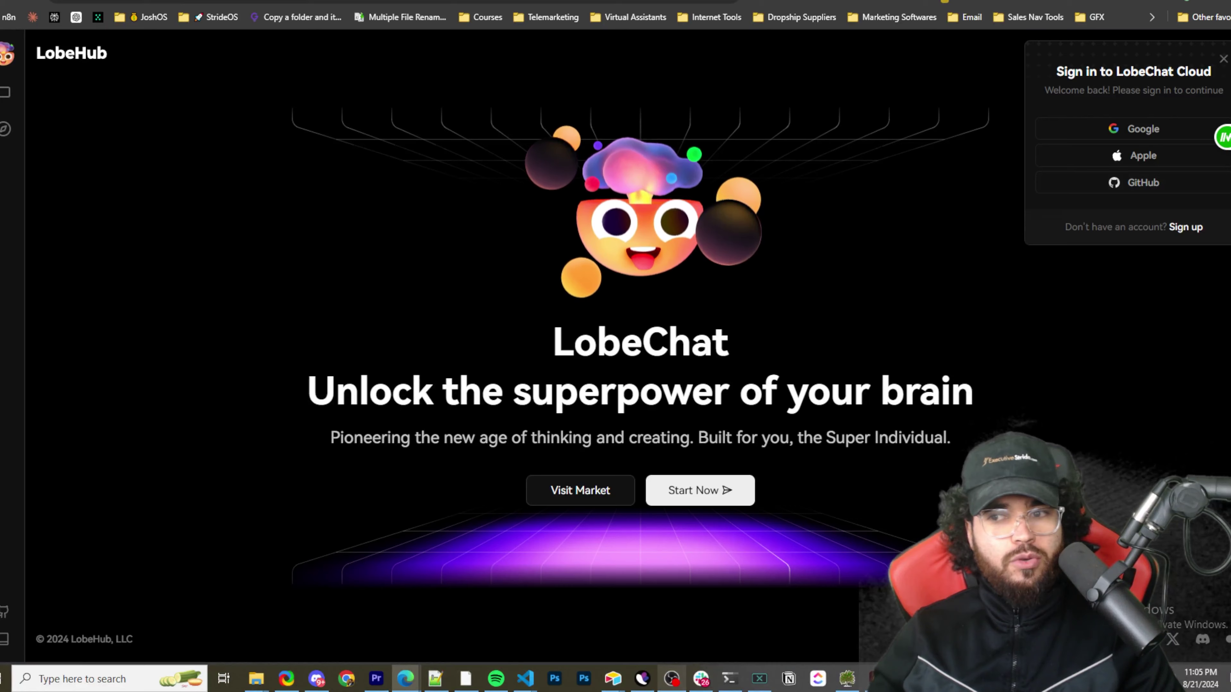
Dismiss the LobeChat Cloud sign-in prompt and review the Starter, Premium and Ultimate subscription plans on the billing page
{"action": "left_click", "coordinate": [1223, 59]}
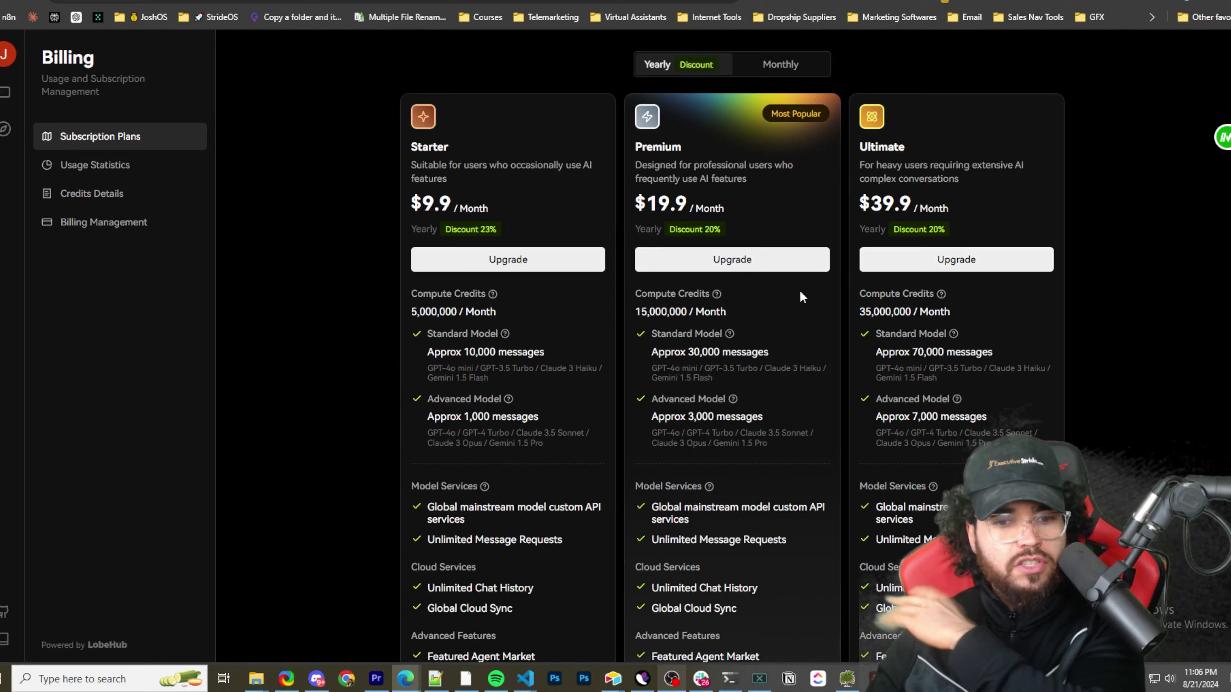
{"action": "scroll", "coordinate": [642, 346], "scroll_direction": "down", "scroll_amount": 5}
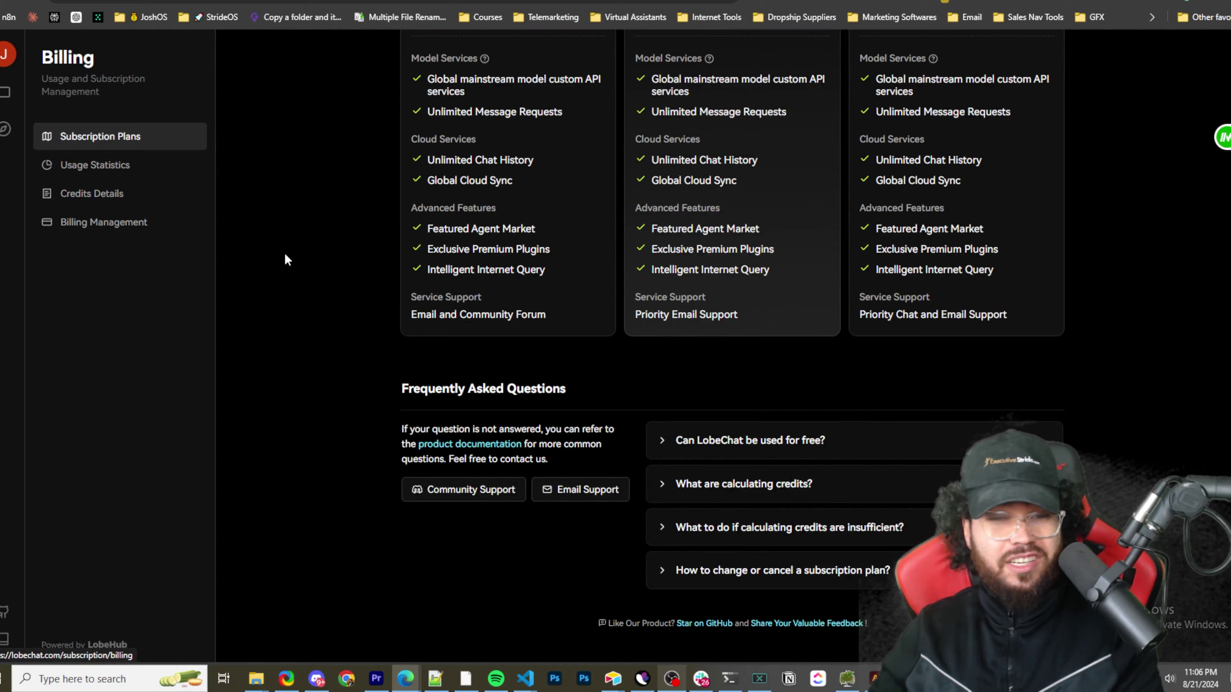
{"action": "scroll", "coordinate": [284, 252], "scroll_direction": "up", "scroll_amount": 5}
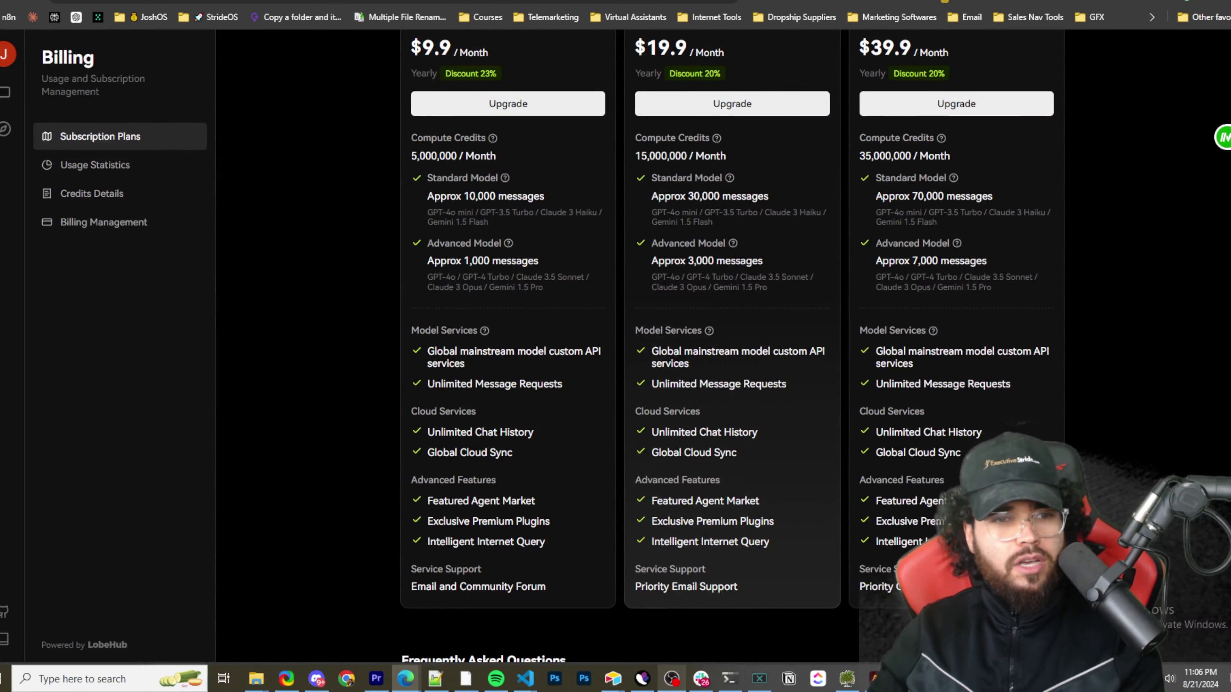
Return to the Lobe Chat GitHub repository and review the project description and badges at the start of the README
{"action": "key", "text": "ctrl+Tab"}
{"action": "scroll", "coordinate": [637, 440], "scroll_direction": "up", "scroll_amount": 15}
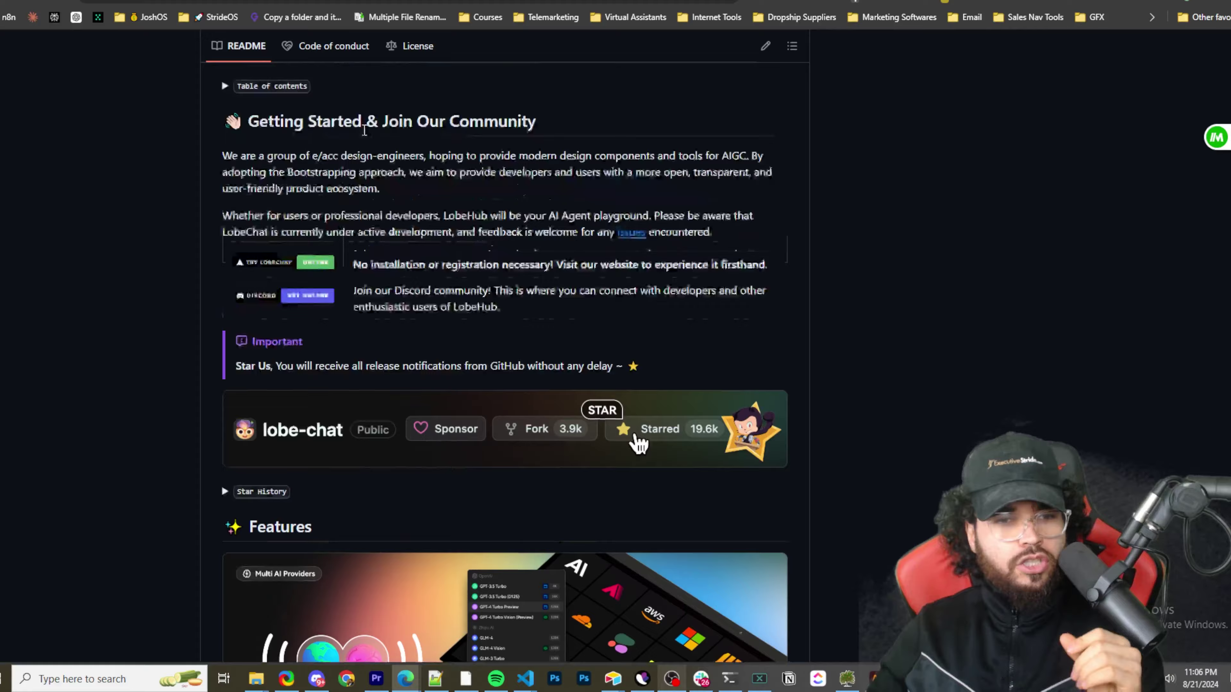
{"action": "scroll", "coordinate": [361, 134], "scroll_direction": "up", "scroll_amount": 10}
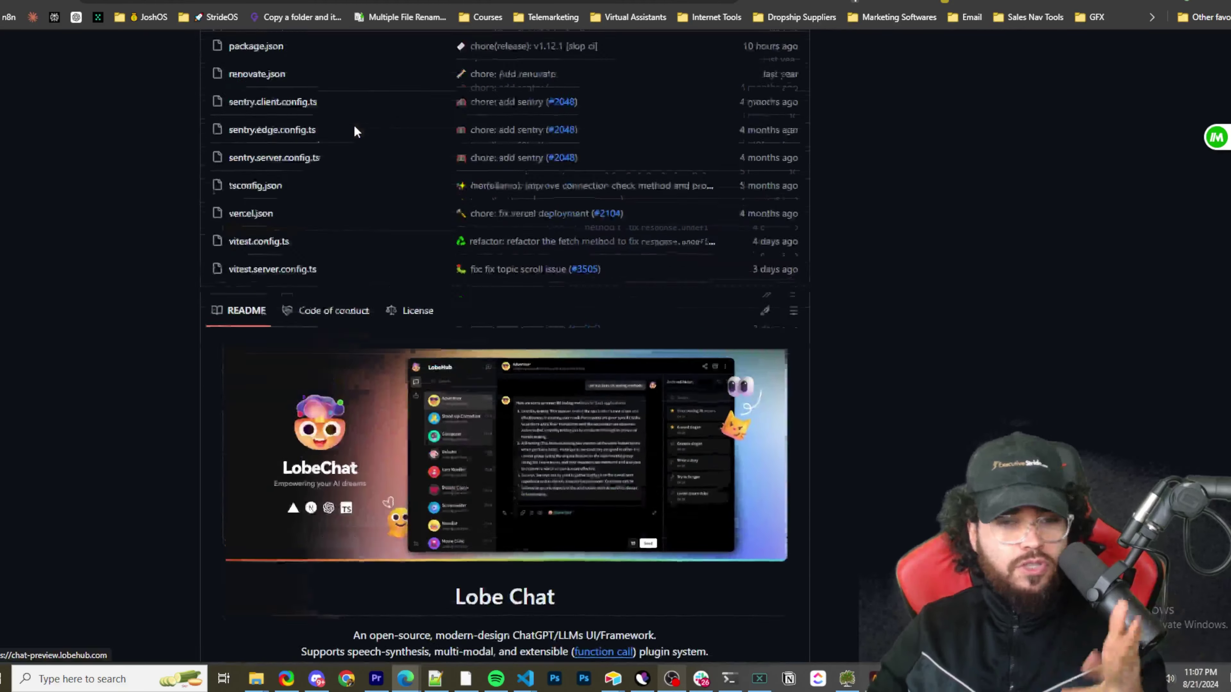
{"action": "scroll", "coordinate": [357, 132], "scroll_direction": "down", "scroll_amount": 8}
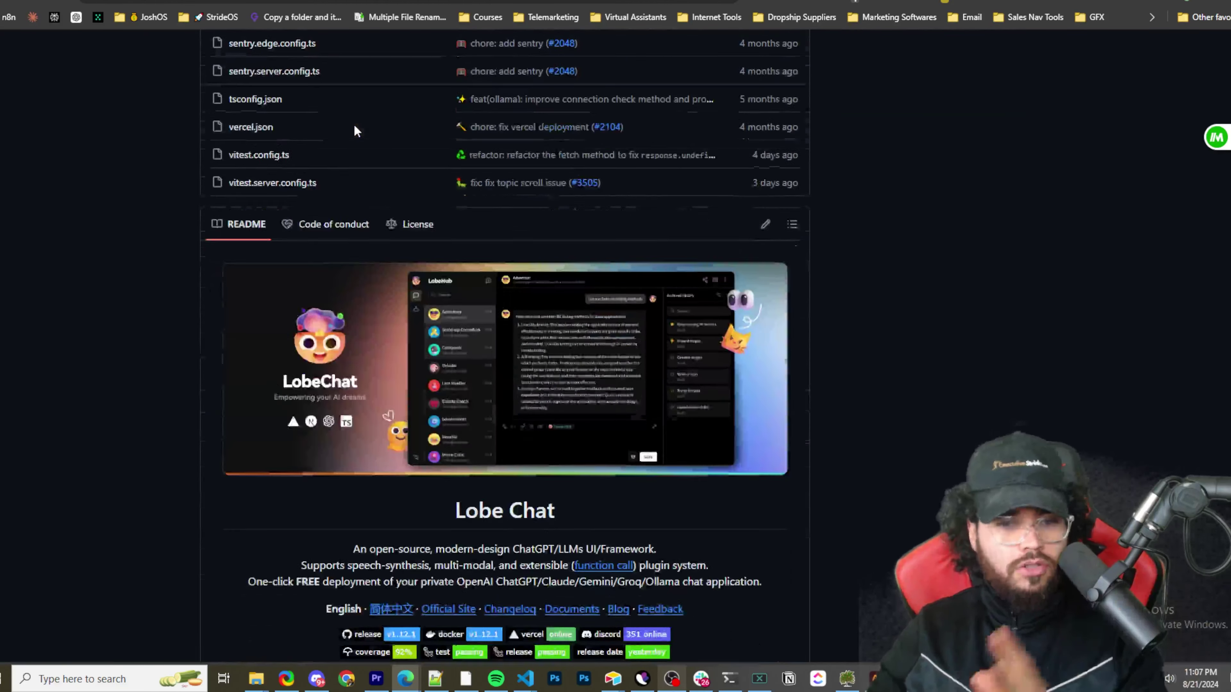
{"action": "scroll", "coordinate": [354, 126], "scroll_direction": "down", "scroll_amount": 2}
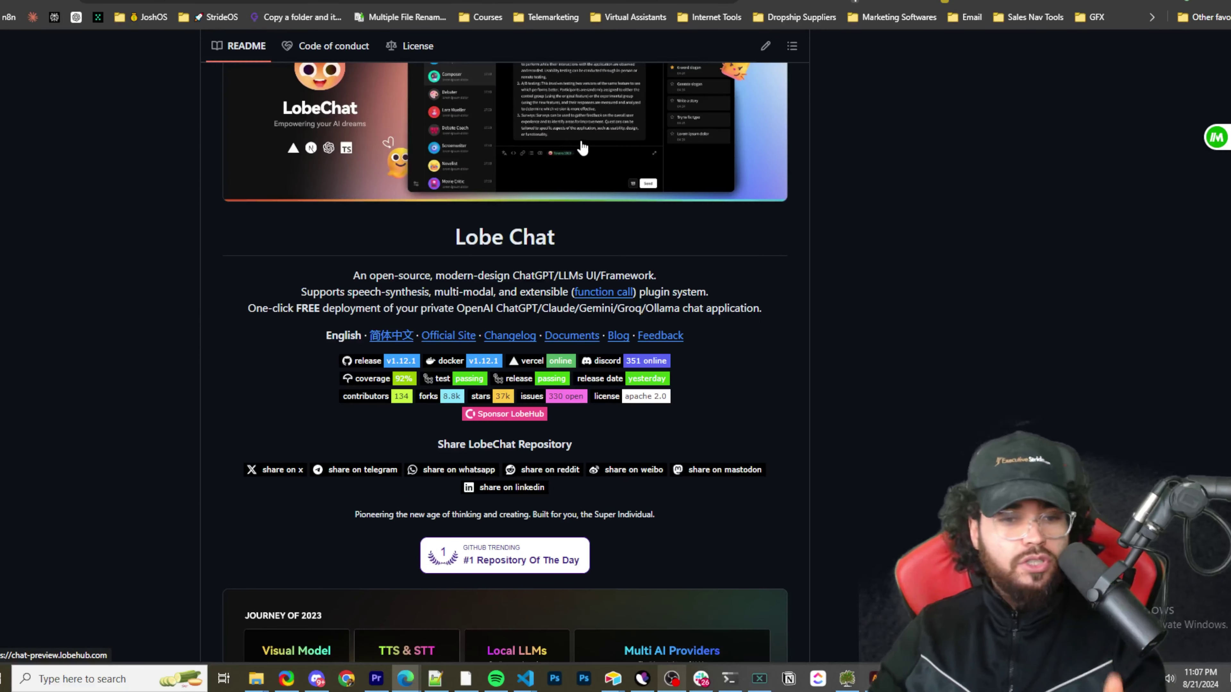
{"action": "scroll", "coordinate": [583, 148], "scroll_direction": "up", "scroll_amount": 3}
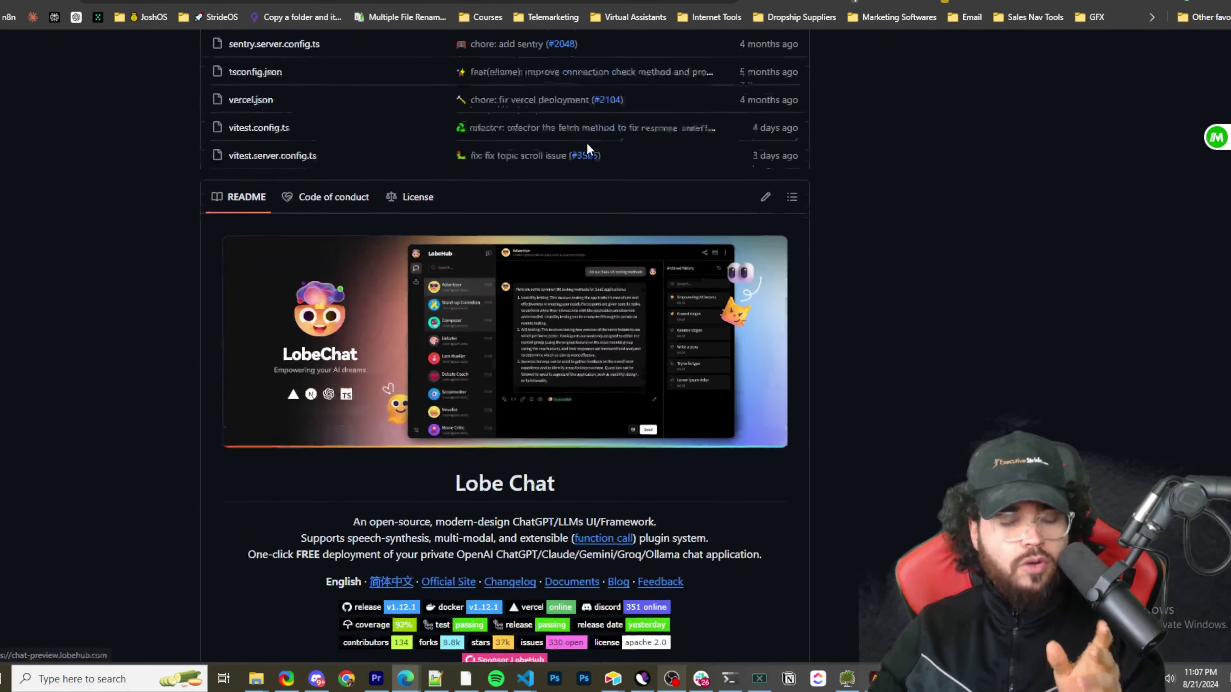
{"action": "scroll", "coordinate": [587, 146], "scroll_direction": "up", "scroll_amount": 5}
{"action": "scroll", "coordinate": [580, 148], "scroll_direction": "down", "scroll_amount": 17}
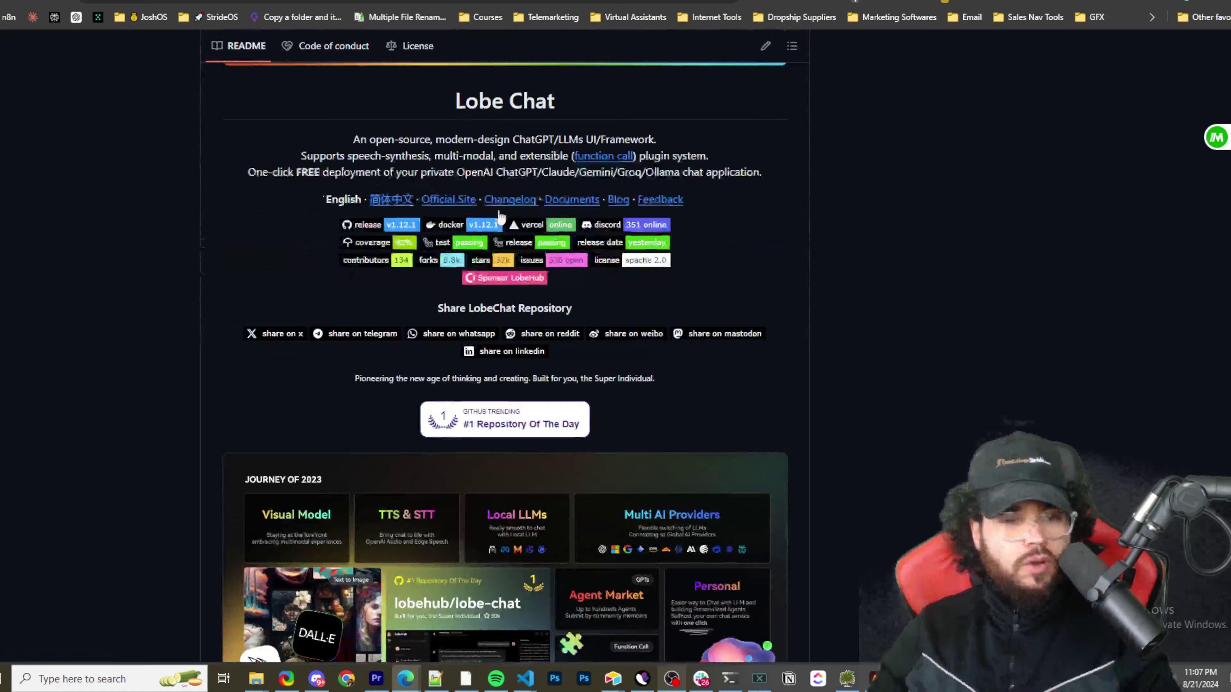
Examine the README sections on multi-model service provider support and local large language model support through Ollama
{"action": "scroll", "coordinate": [460, 227], "scroll_direction": "down", "scroll_amount": 19}
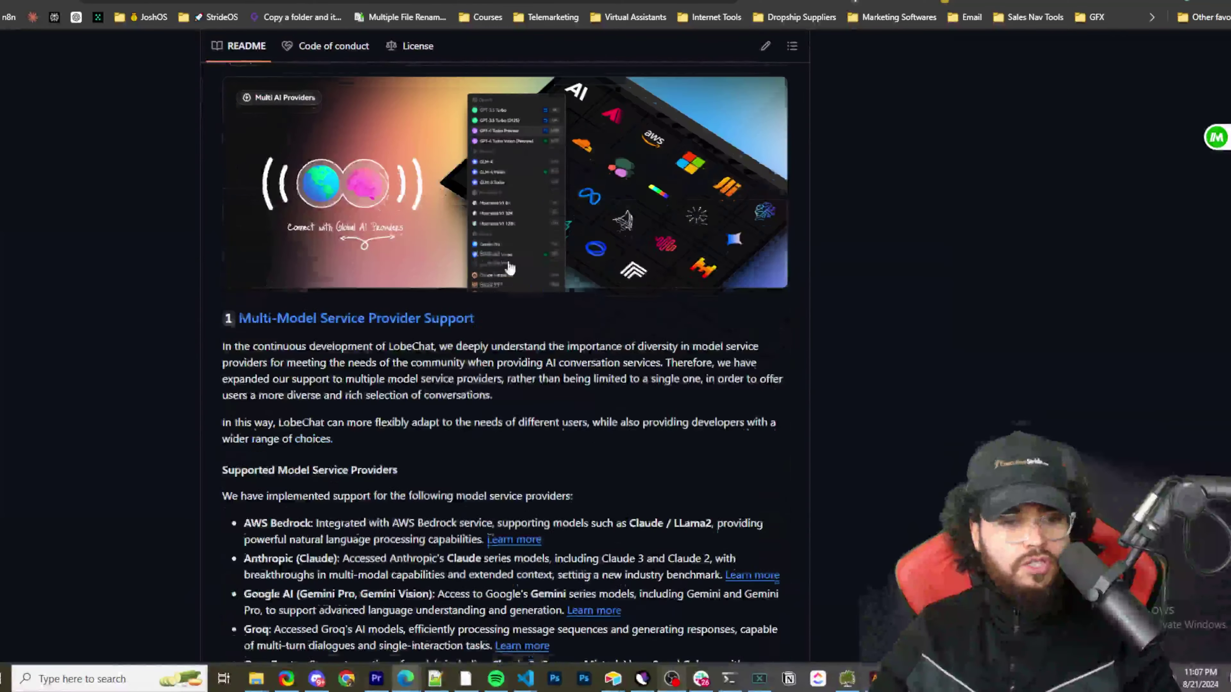
{"action": "scroll", "coordinate": [315, 291], "scroll_direction": "down", "scroll_amount": 3}
{"action": "scroll", "coordinate": [403, 278], "scroll_direction": "down", "scroll_amount": 7}
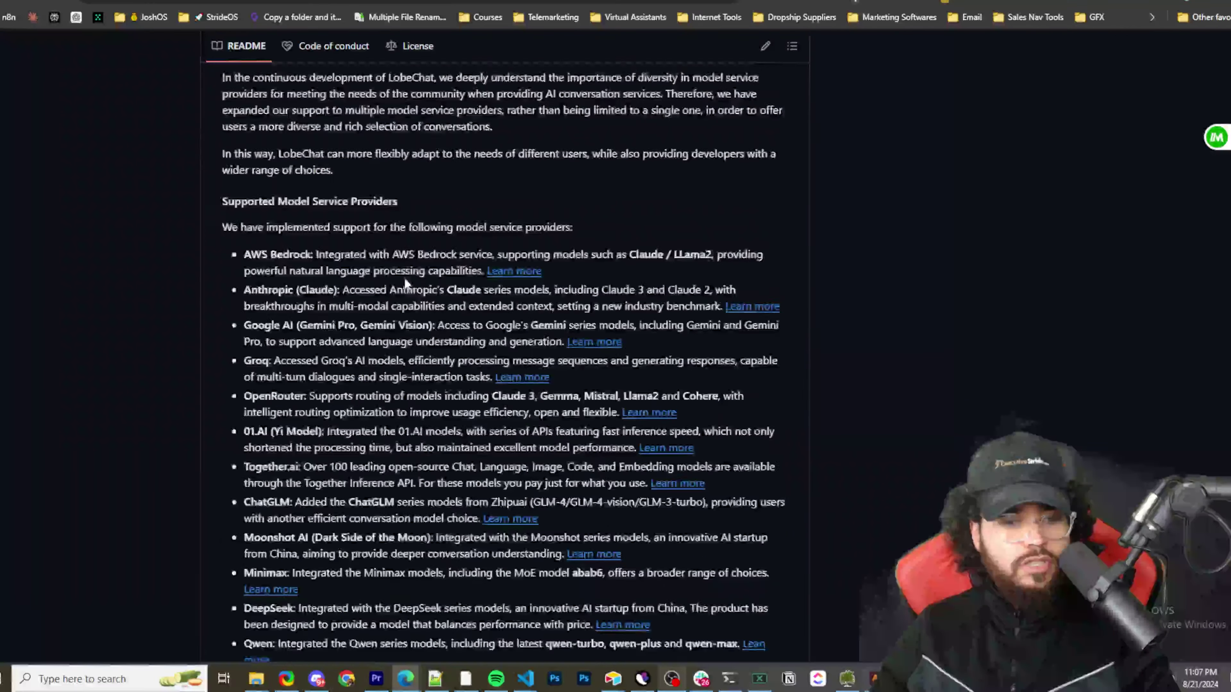
{"action": "scroll", "coordinate": [368, 300], "scroll_direction": "up", "scroll_amount": 3}
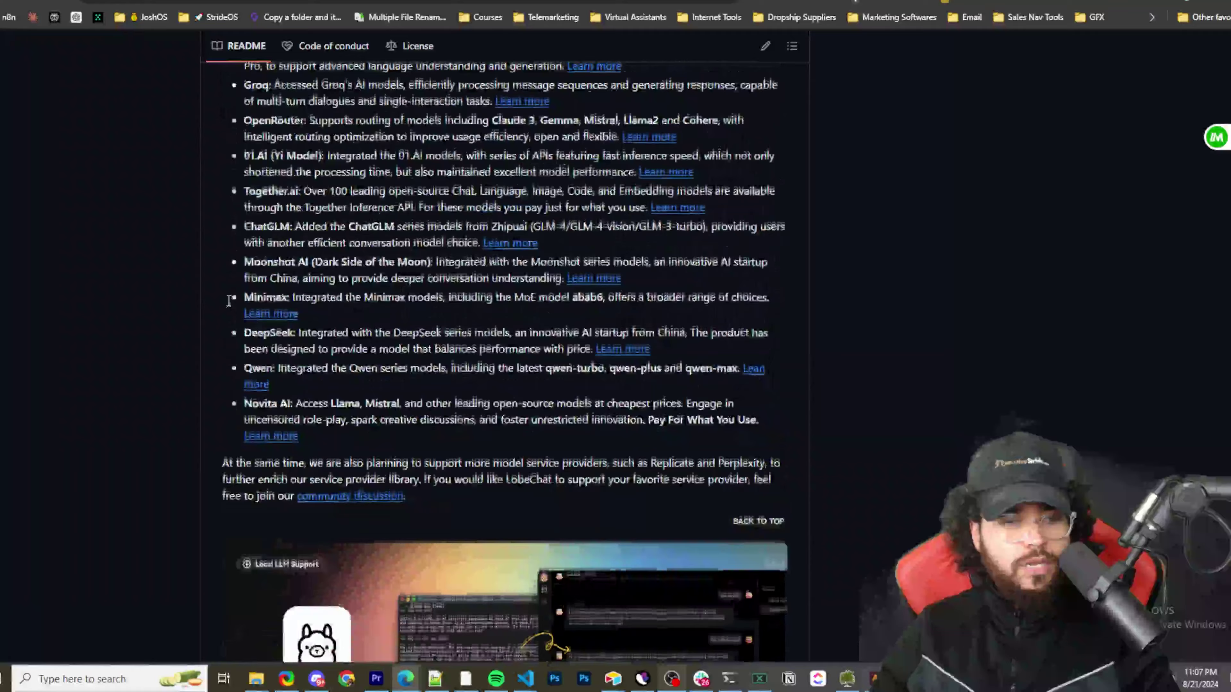
{"action": "scroll", "coordinate": [345, 310], "scroll_direction": "down", "scroll_amount": 10}
{"action": "scroll", "coordinate": [290, 303], "scroll_direction": "down", "scroll_amount": 7}
{"action": "scroll", "coordinate": [301, 300], "scroll_direction": "up", "scroll_amount": 11}
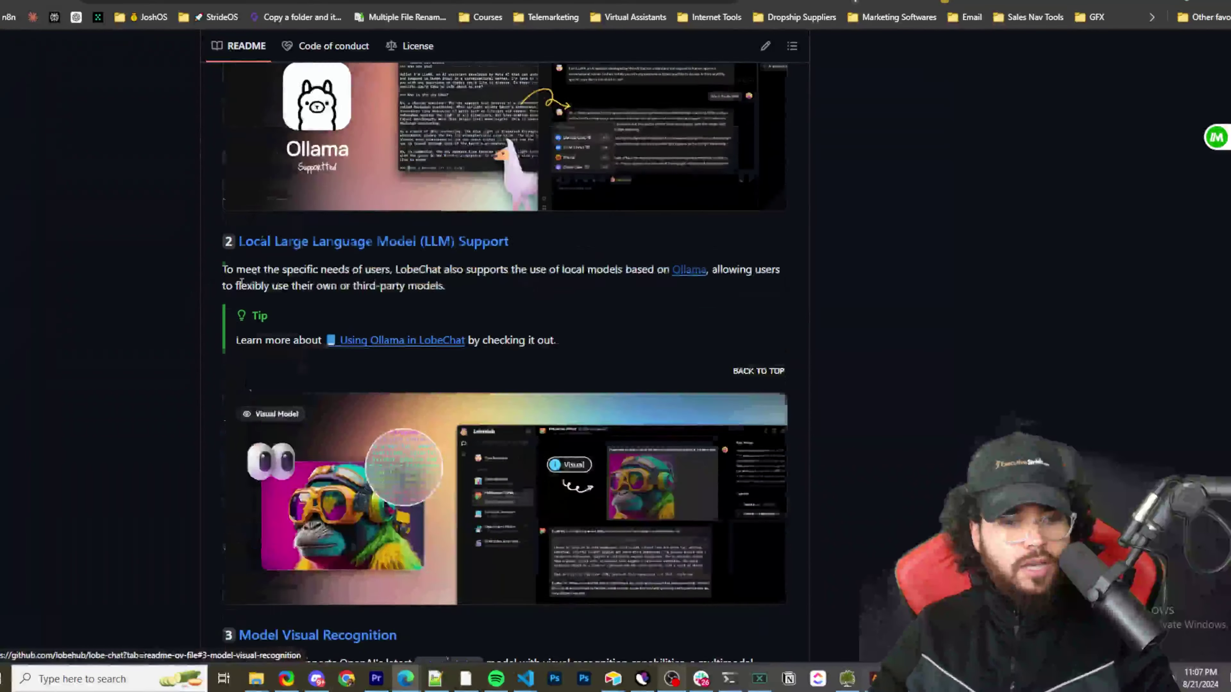
{"action": "scroll", "coordinate": [283, 300], "scroll_direction": "down", "scroll_amount": 7}
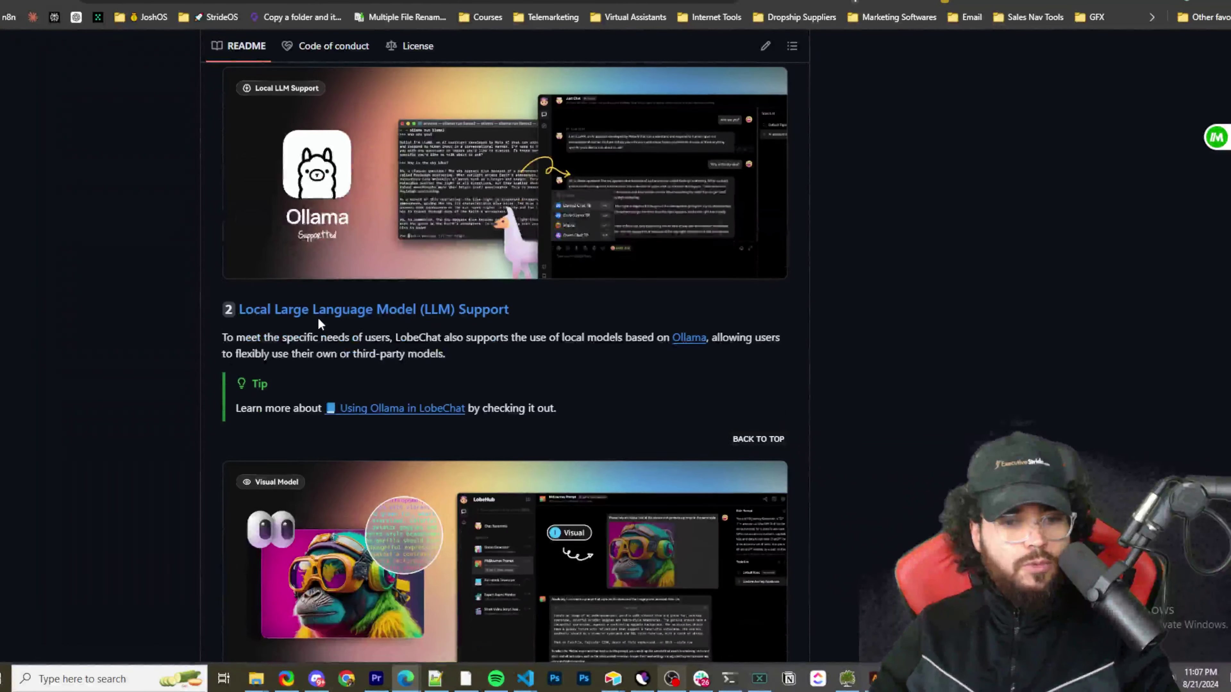
Read the README sections on model visual recognition, TTS & STT voice conversation and text to image generation
{"action": "scroll", "coordinate": [374, 320], "scroll_direction": "down", "scroll_amount": 7}
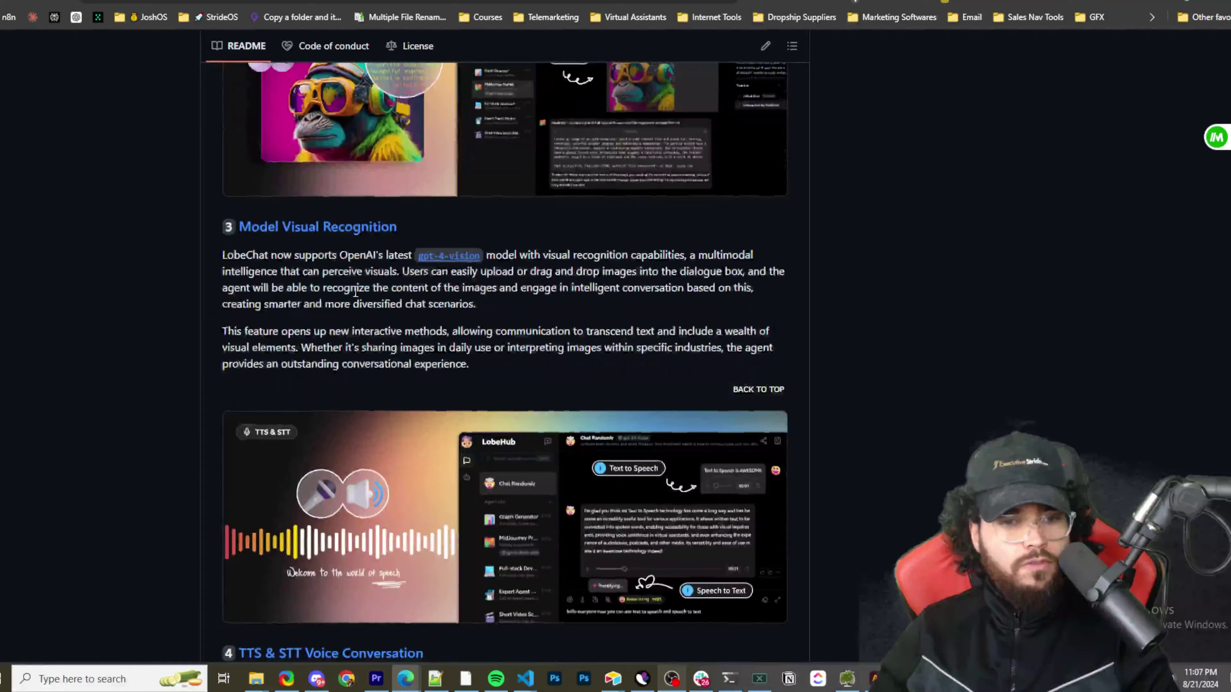
{"action": "scroll", "coordinate": [288, 314], "scroll_direction": "down", "scroll_amount": 4}
{"action": "scroll", "coordinate": [287, 314], "scroll_direction": "down", "scroll_amount": 4}
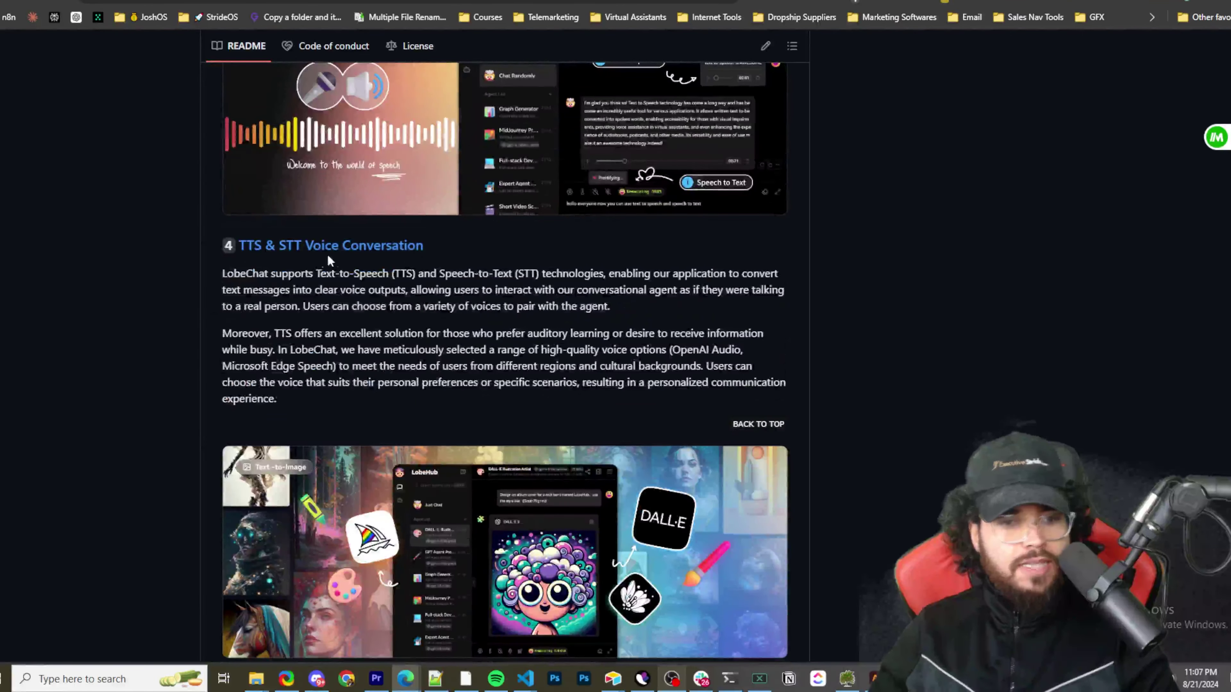
{"action": "scroll", "coordinate": [378, 267], "scroll_direction": "down", "scroll_amount": 10}
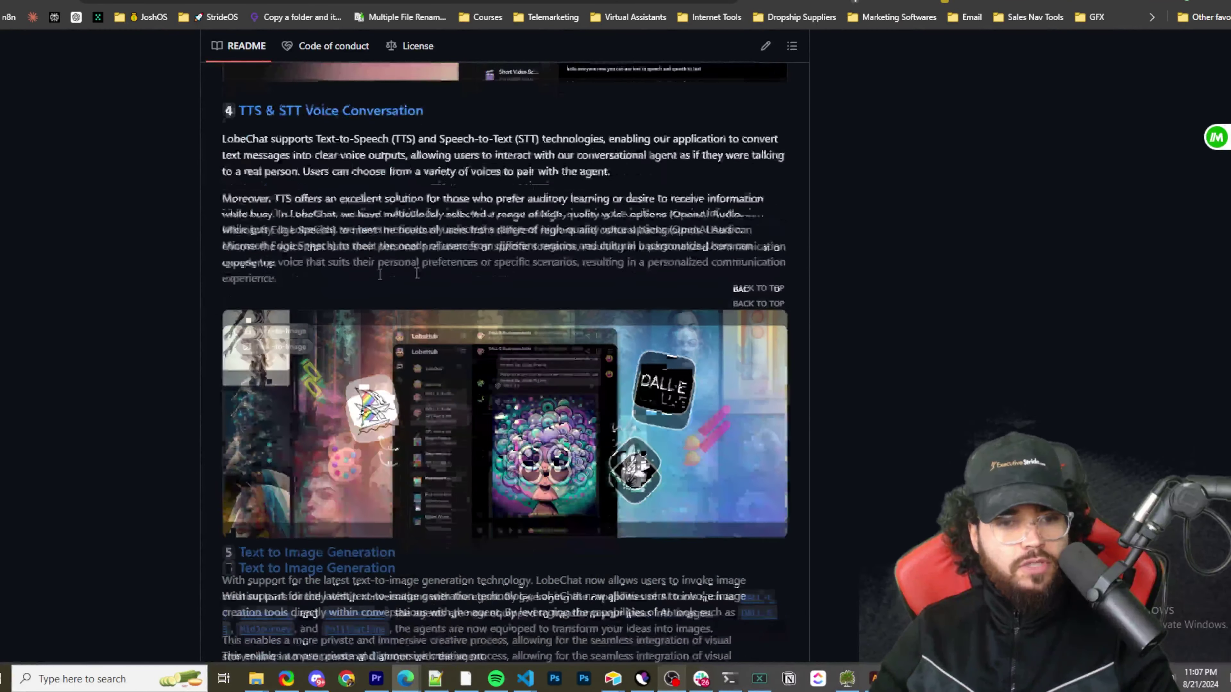
Review the Plugin System (Function Calling) section with its demo video and recent plugin submissions, up to the Agent Market
{"action": "scroll", "coordinate": [389, 241], "scroll_direction": "down", "scroll_amount": 7}
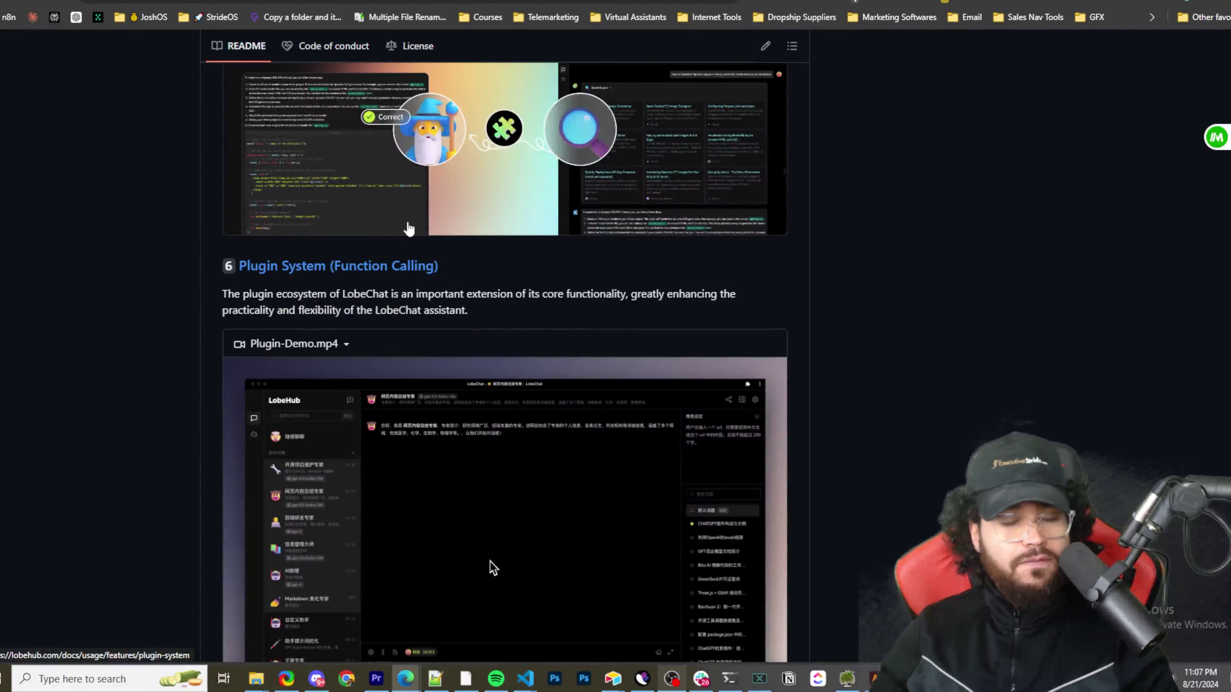
{"action": "scroll", "coordinate": [396, 295], "scroll_direction": "down", "scroll_amount": 6}
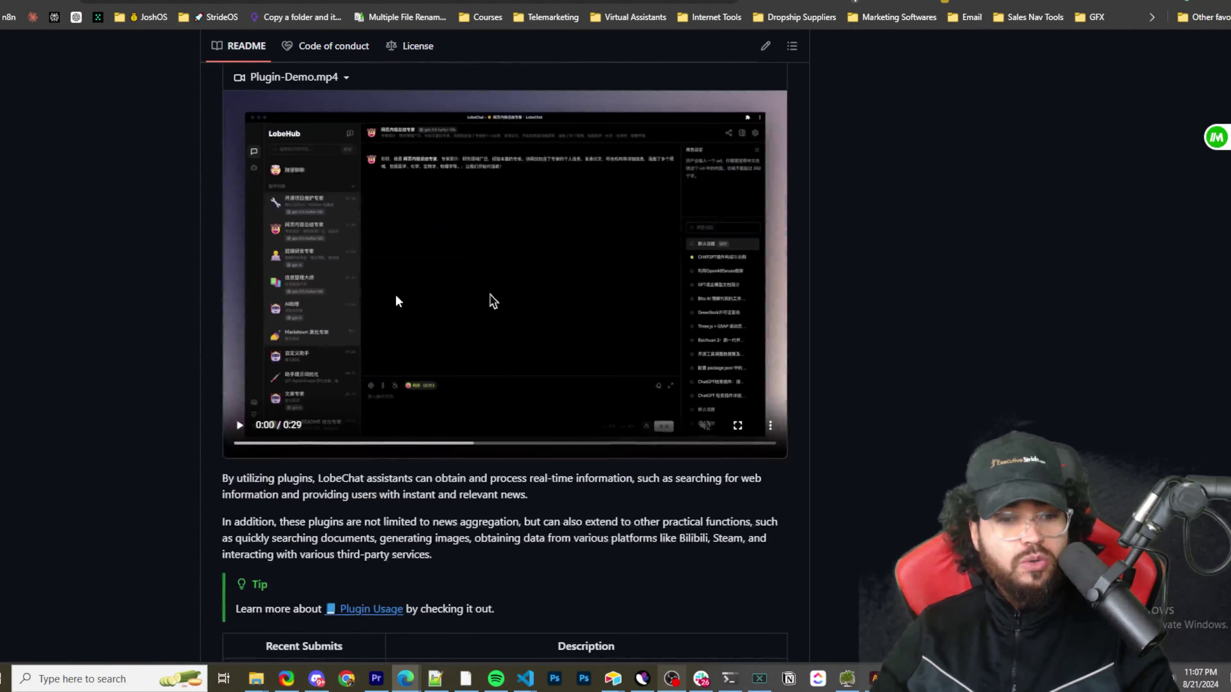
{"action": "scroll", "coordinate": [397, 300], "scroll_direction": "up", "scroll_amount": 3}
{"action": "scroll", "coordinate": [228, 272], "scroll_direction": "down", "scroll_amount": 6}
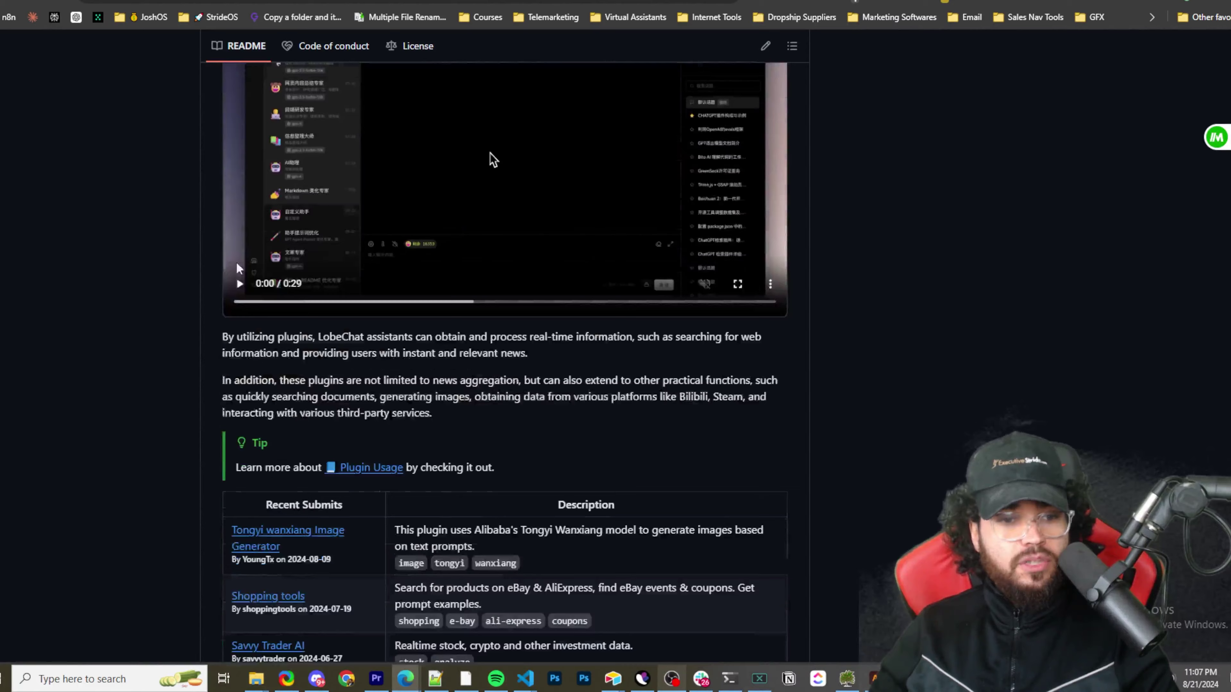
{"action": "scroll", "coordinate": [291, 296], "scroll_direction": "down", "scroll_amount": 3}
{"action": "scroll", "coordinate": [328, 308], "scroll_direction": "down", "scroll_amount": 15}
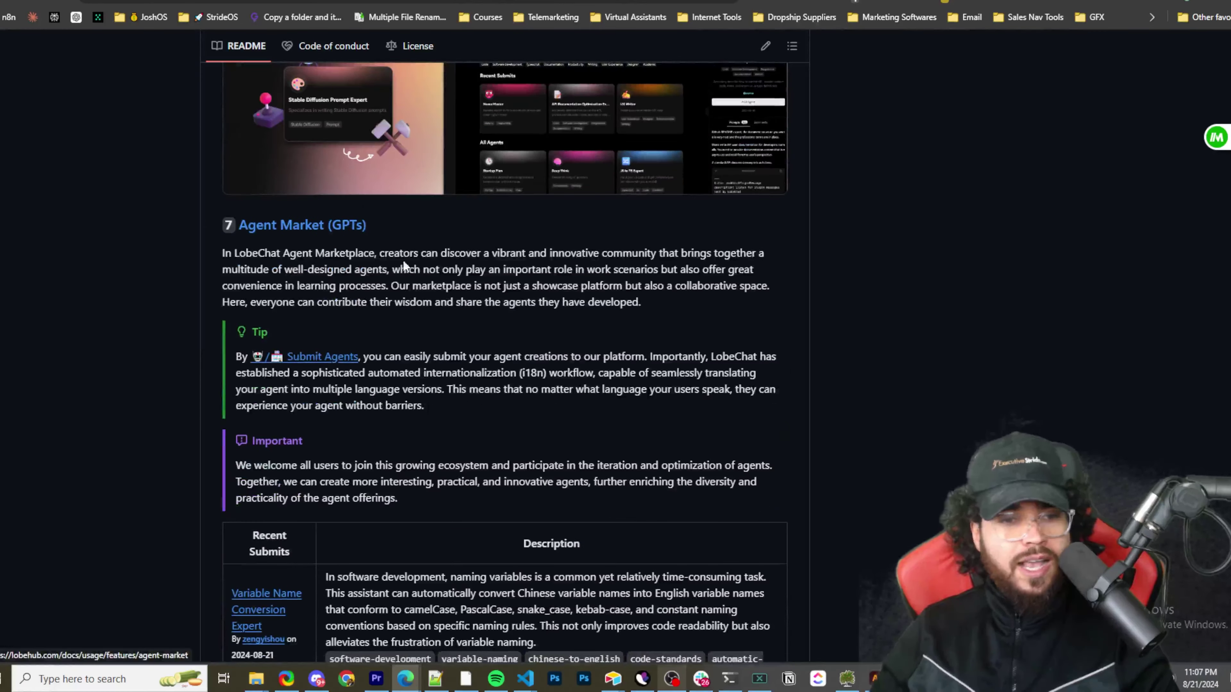
Look through the Agent Market submissions and the README sections on local / remote database support and multi-user management
{"action": "scroll", "coordinate": [404, 267], "scroll_direction": "down", "scroll_amount": 12}
{"action": "scroll", "coordinate": [376, 294], "scroll_direction": "down", "scroll_amount": 9}
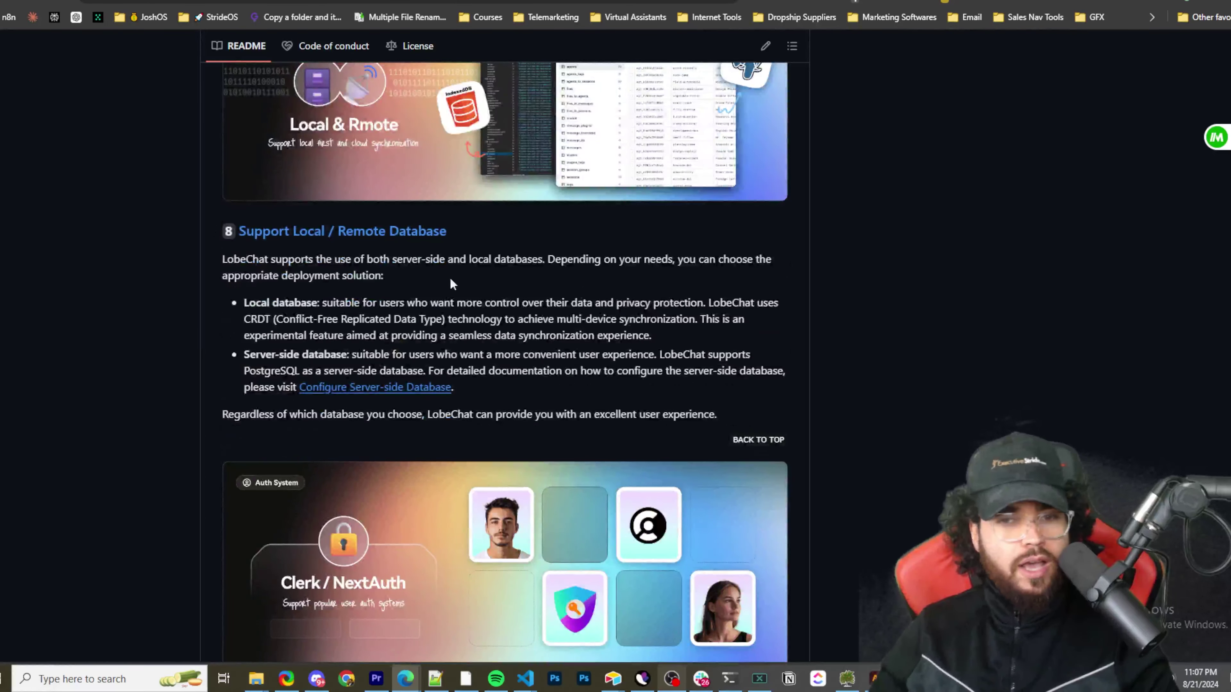
{"action": "scroll", "coordinate": [436, 321], "scroll_direction": "down", "scroll_amount": 3}
{"action": "scroll", "coordinate": [378, 327], "scroll_direction": "up", "scroll_amount": 1}
{"action": "scroll", "coordinate": [334, 322], "scroll_direction": "down", "scroll_amount": 4}
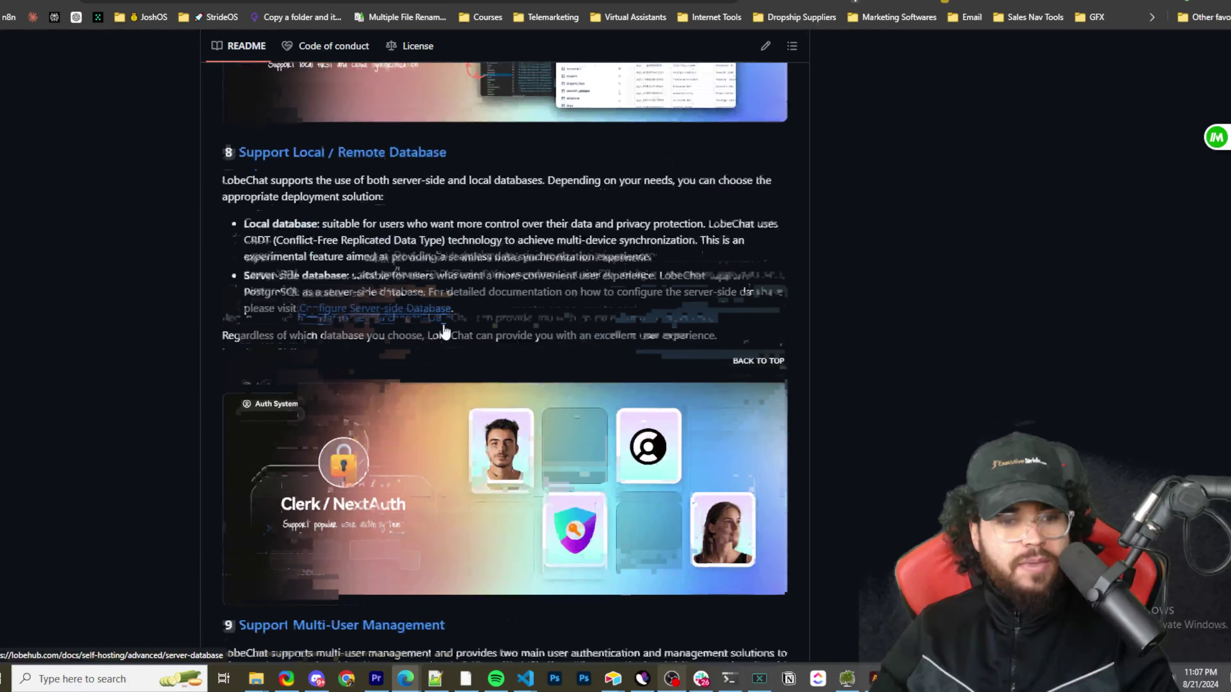
{"action": "scroll", "coordinate": [296, 321], "scroll_direction": "down", "scroll_amount": 12}
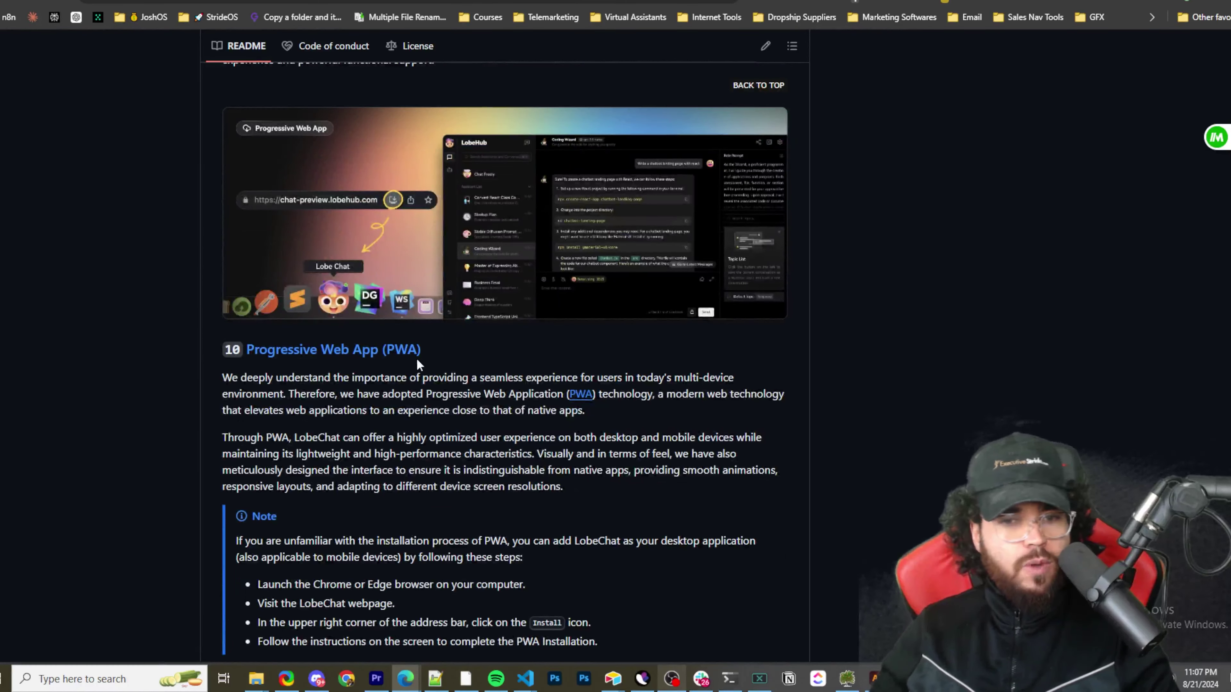
Read the README sections on the Progressive Web App, mobile device adaptation and custom themes
{"action": "scroll", "coordinate": [395, 367], "scroll_direction": "down", "scroll_amount": 10}
{"action": "scroll", "coordinate": [395, 335], "scroll_direction": "down", "scroll_amount": 3}
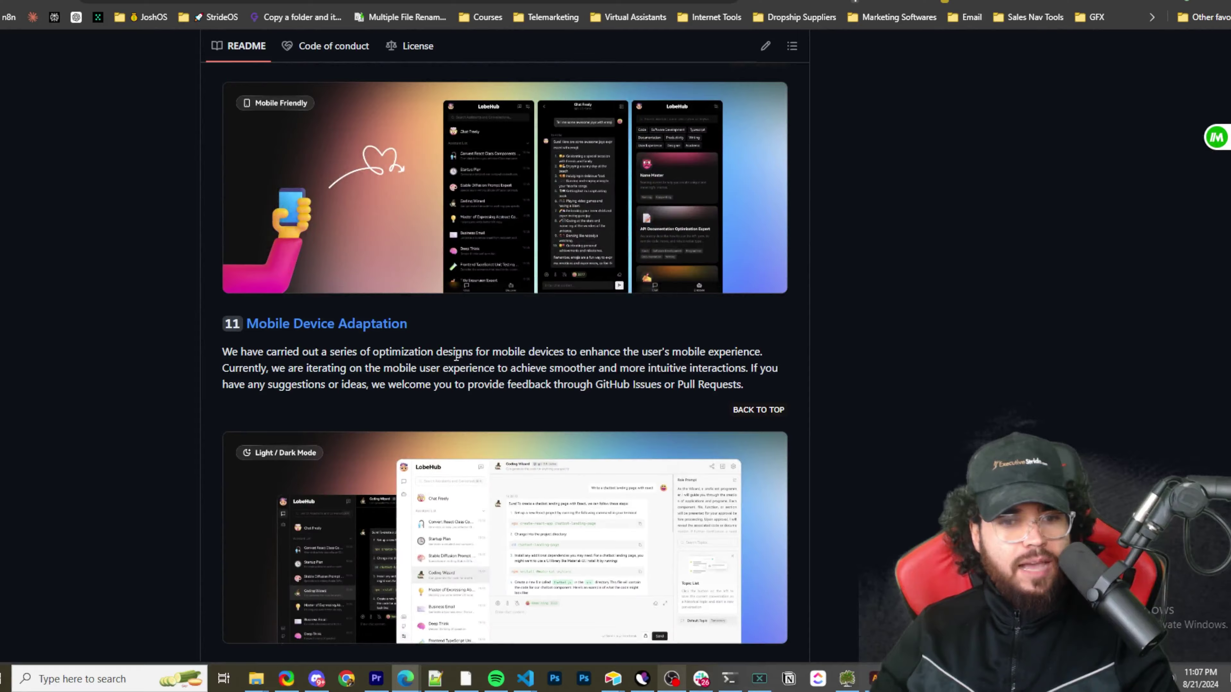
{"action": "scroll", "coordinate": [456, 357], "scroll_direction": "down", "scroll_amount": 4}
{"action": "scroll", "coordinate": [412, 352], "scroll_direction": "up", "scroll_amount": 5}
{"action": "scroll", "coordinate": [343, 343], "scroll_direction": "down", "scroll_amount": 6}
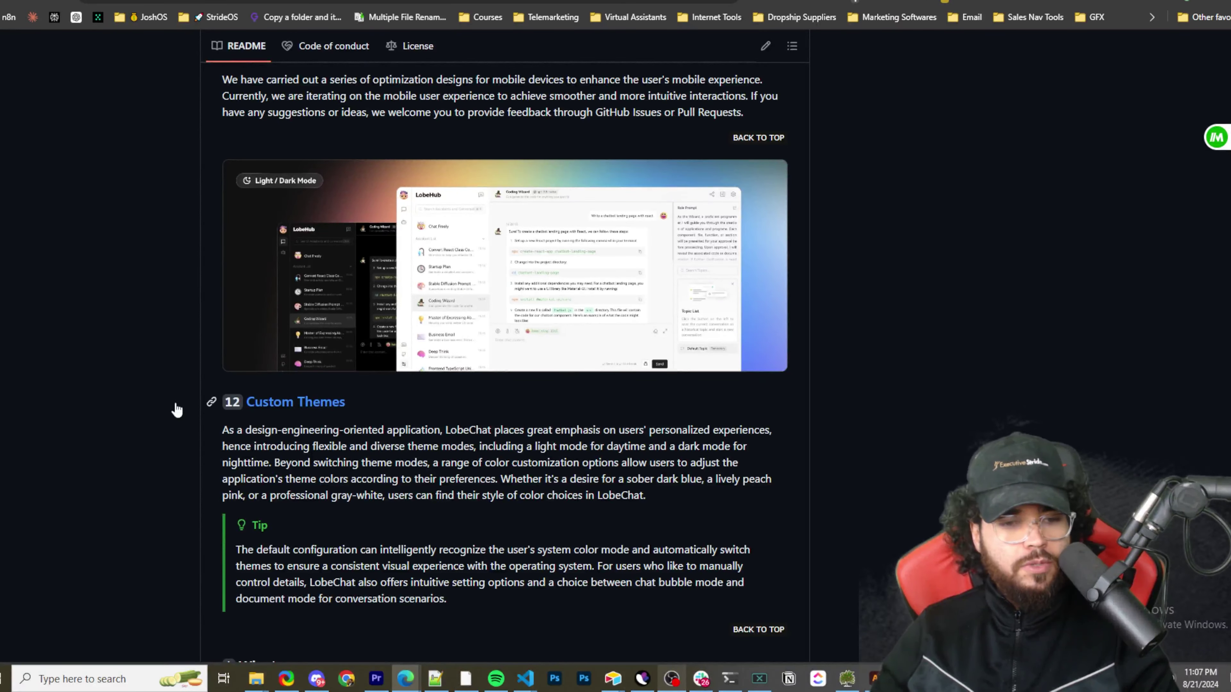
Examine the What's more and Performance sections and the self-hosting instructions for Vercel, Zeabur, Sealos and Docker
{"action": "scroll", "coordinate": [309, 438], "scroll_direction": "down", "scroll_amount": 18}
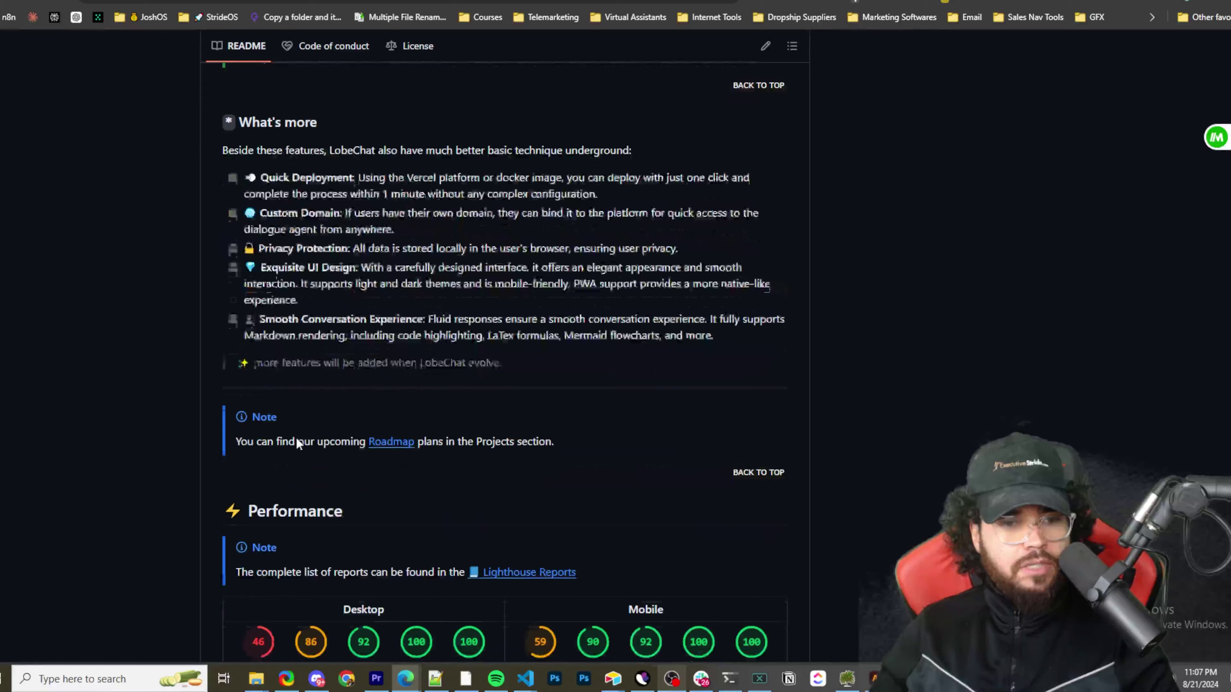
{"action": "scroll", "coordinate": [558, 459], "scroll_direction": "down", "scroll_amount": 10}
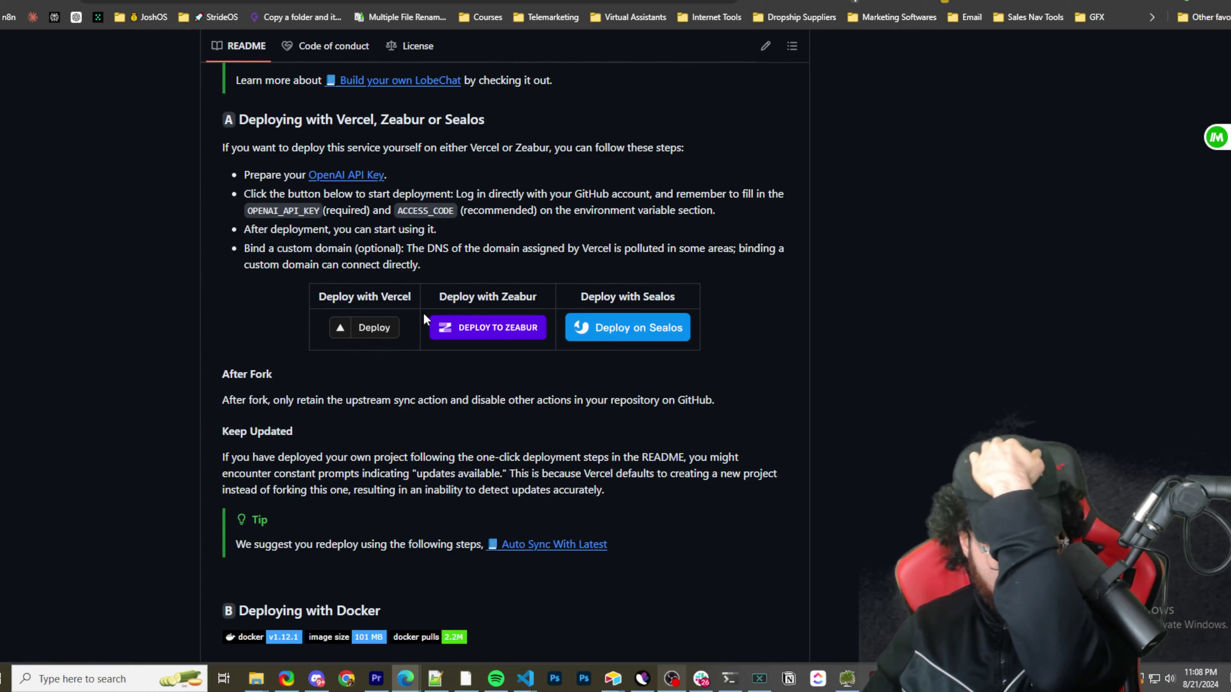
{"action": "scroll", "coordinate": [417, 388], "scroll_direction": "down", "scroll_amount": 5}
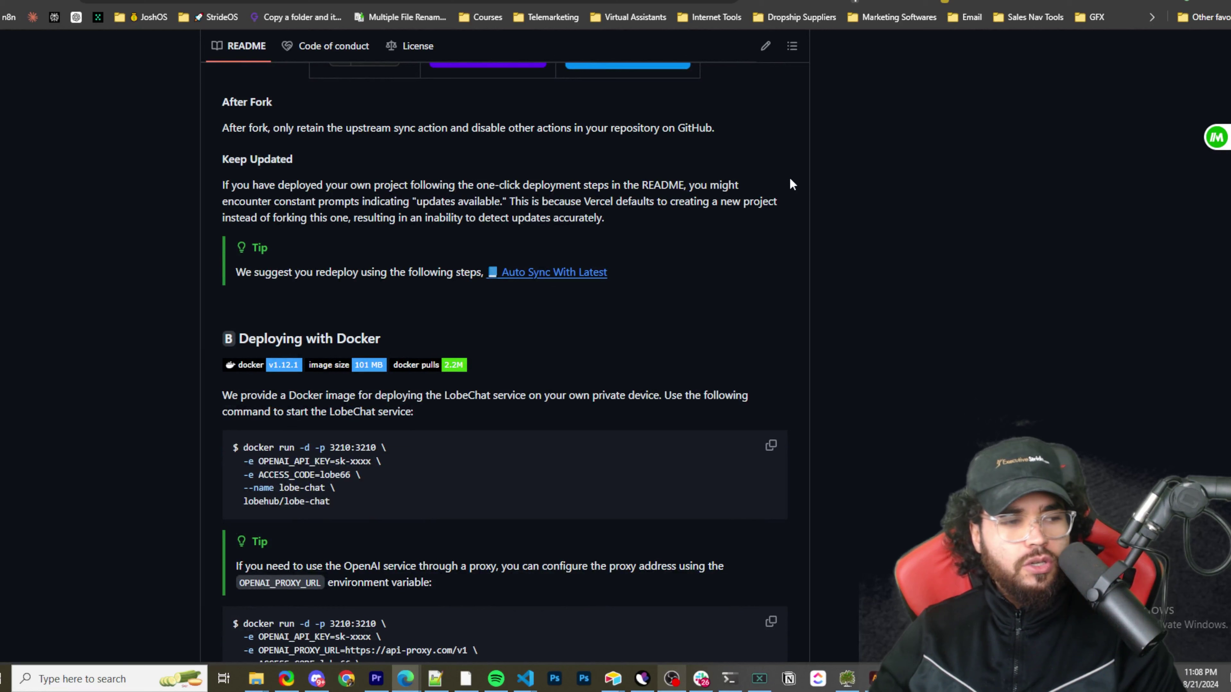
{"action": "scroll", "coordinate": [577, 257], "scroll_direction": "down", "scroll_amount": 3}
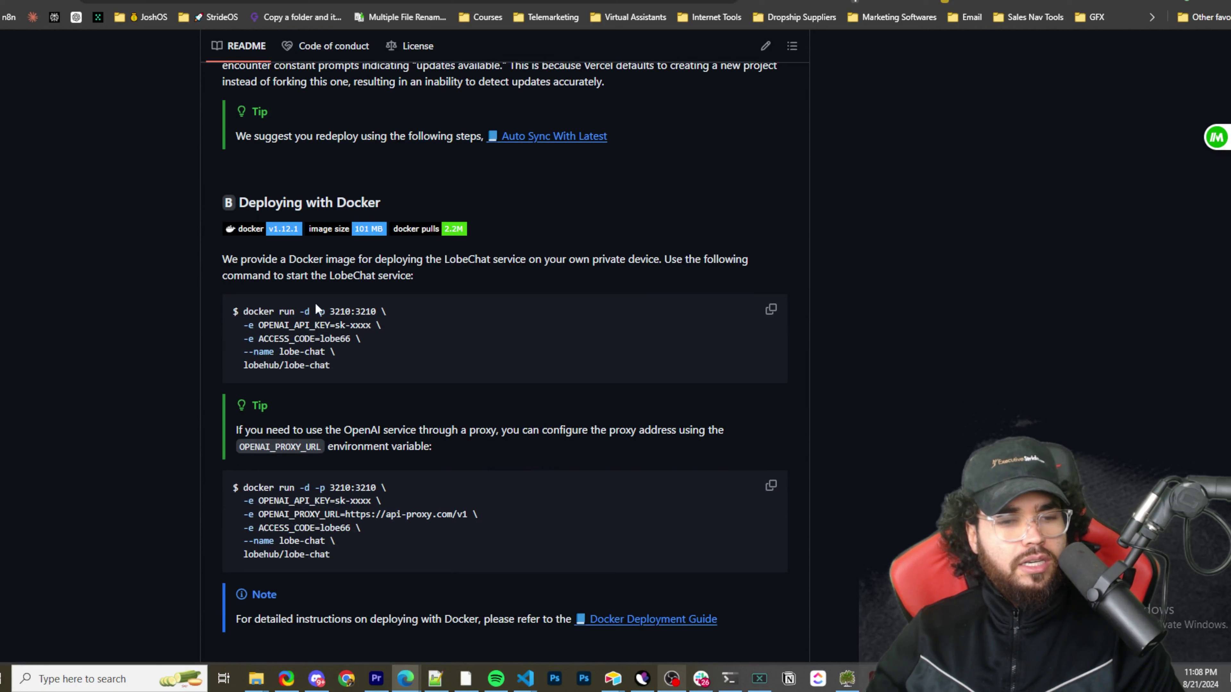
Compare the README's Docker run command with the backtick-formatted version kept in Notepad++
{"action": "left_click_drag", "start_coordinate": [234, 311], "coordinate": [196, 310]}
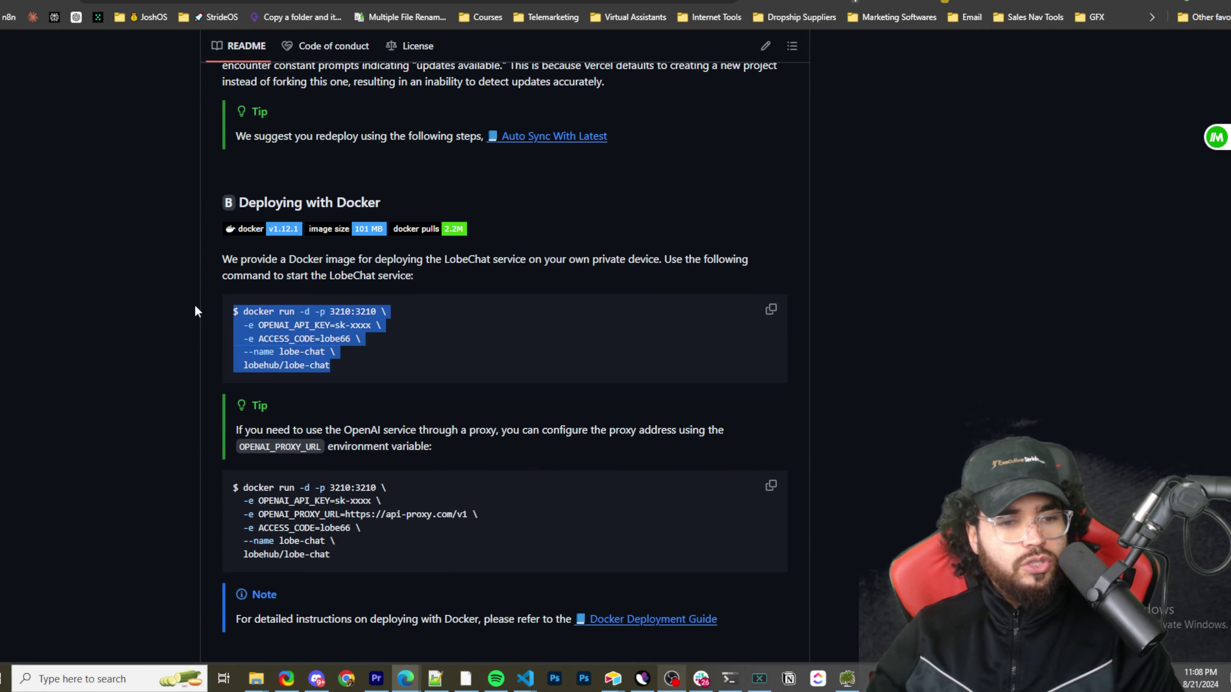
{"action": "left_click", "coordinate": [611, 316]}
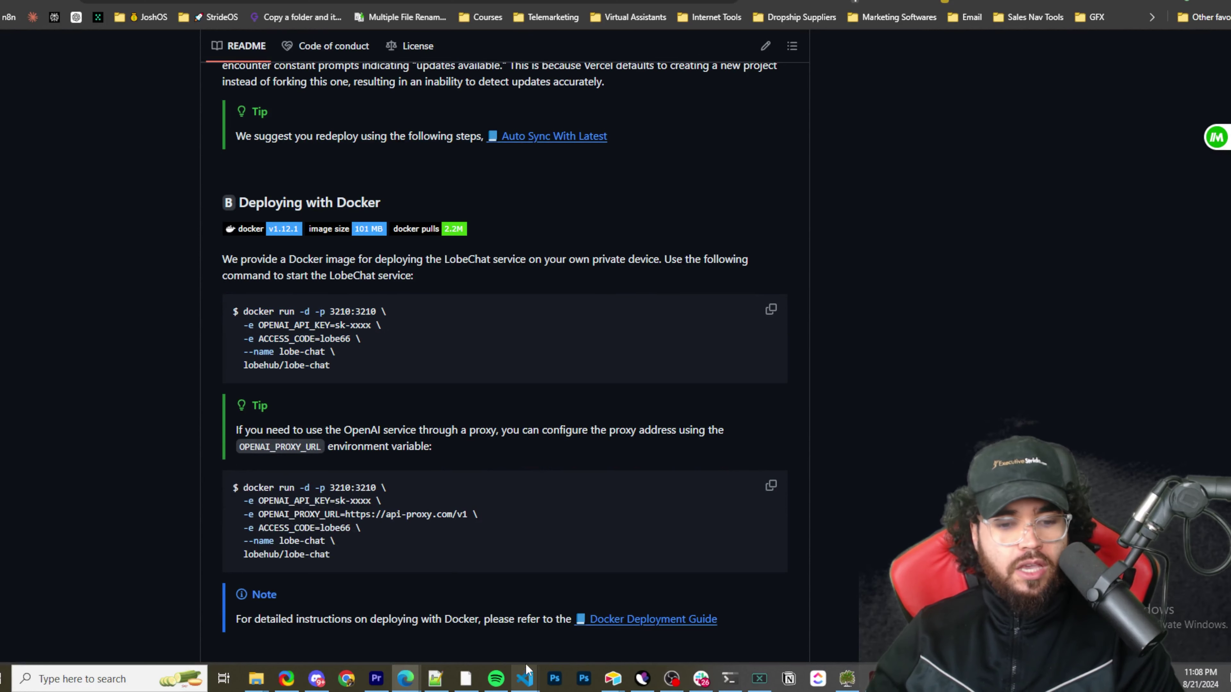
{"action": "left_click", "coordinate": [443, 680]}
{"action": "left_click_drag", "start_coordinate": [953, 272], "coordinate": [678, 227]}
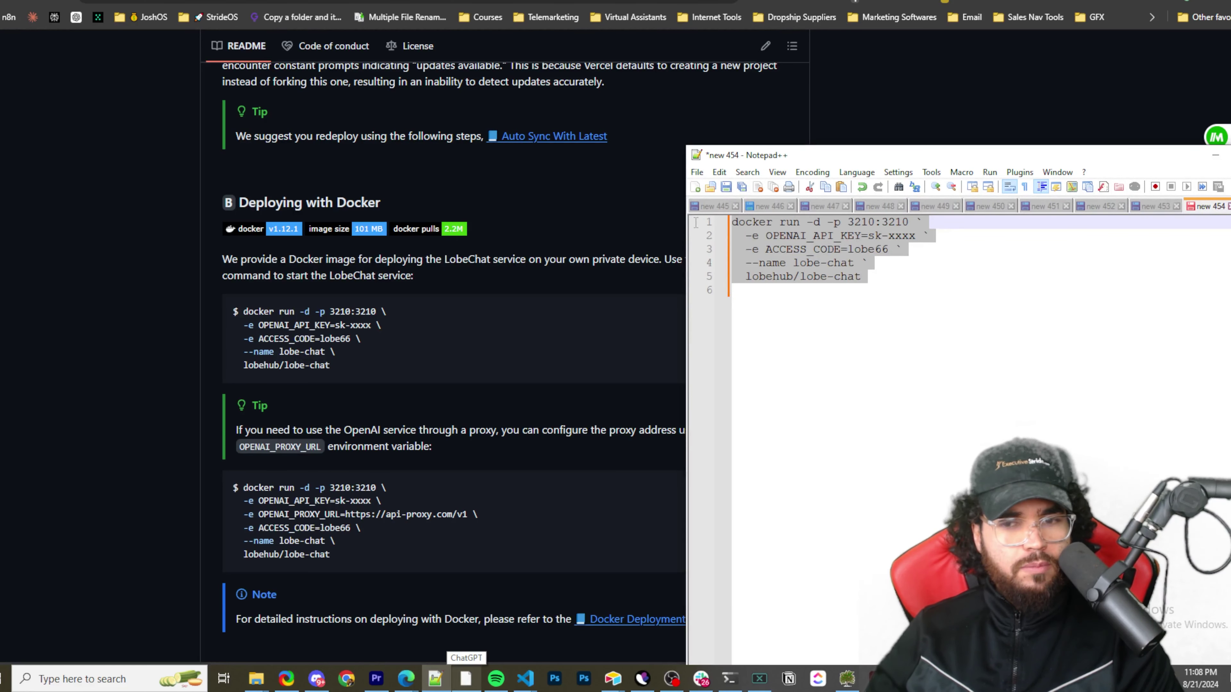
{"action": "left_click", "coordinate": [920, 257]}
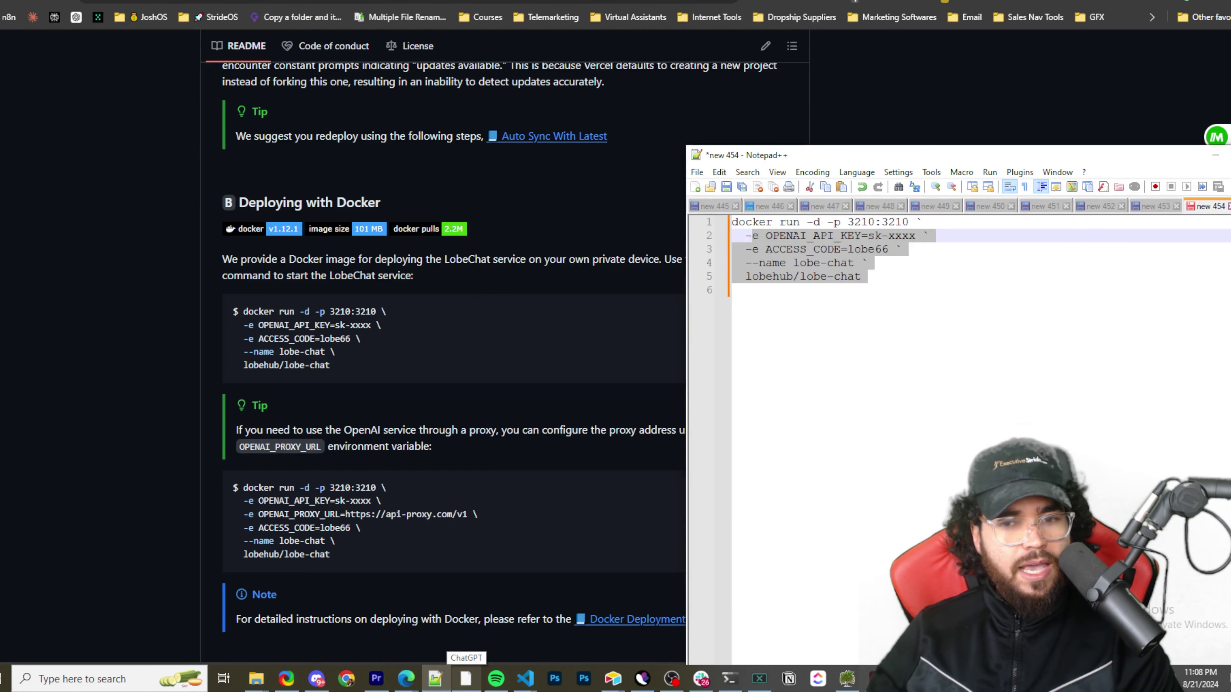
{"action": "left_click_drag", "start_coordinate": [1078, 290], "coordinate": [731, 222]}
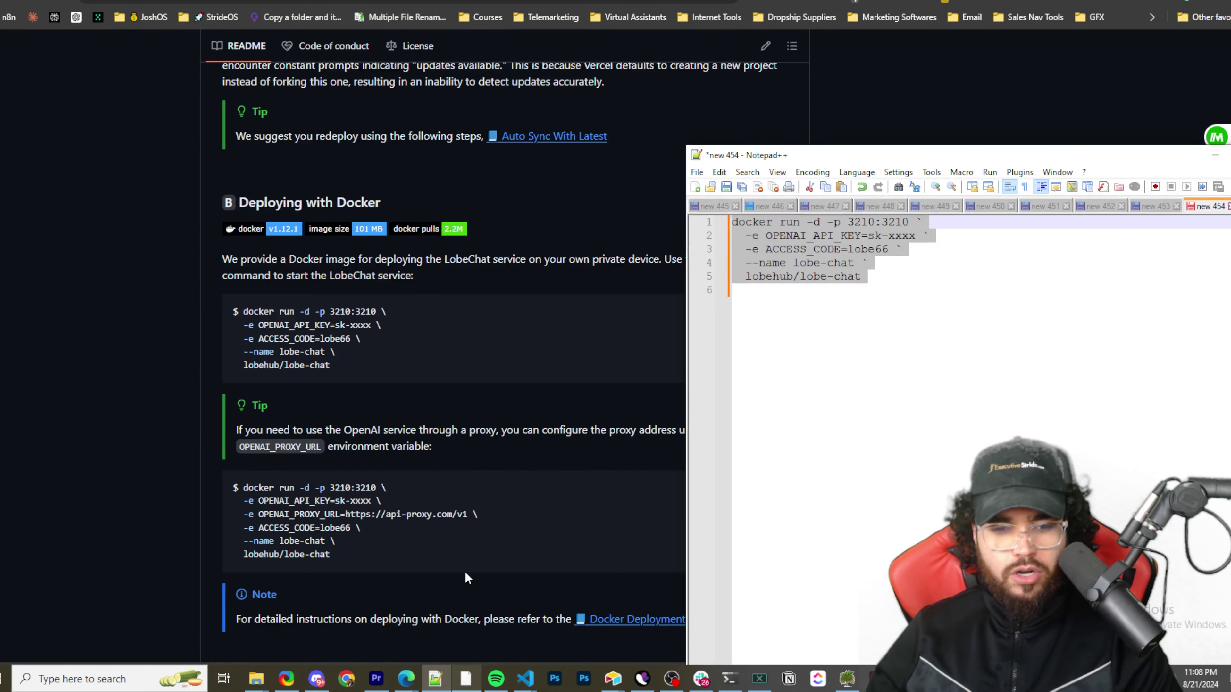
Switch to the PowerShell terminal and examine the earlier lobehub/lobe-chat docker run command and its image pull output
{"action": "left_click", "coordinate": [731, 679]}
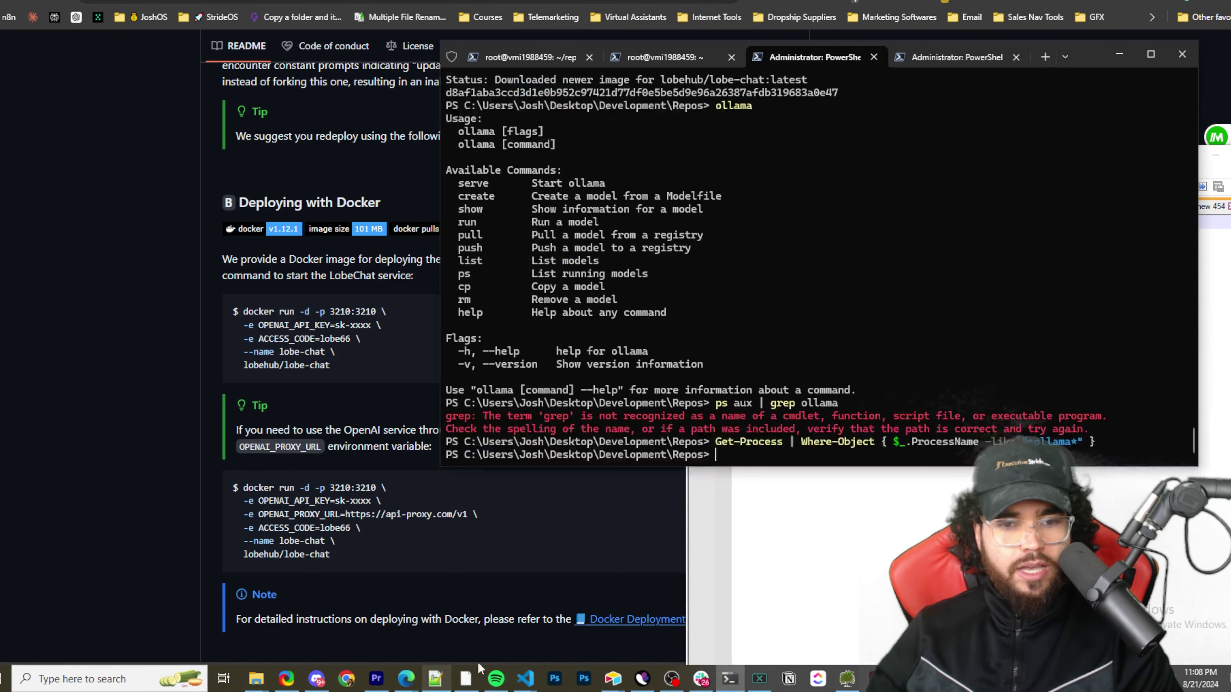
{"action": "scroll", "coordinate": [766, 422], "scroll_direction": "up", "scroll_amount": 1}
{"action": "scroll", "coordinate": [767, 422], "scroll_direction": "up", "scroll_amount": 3}
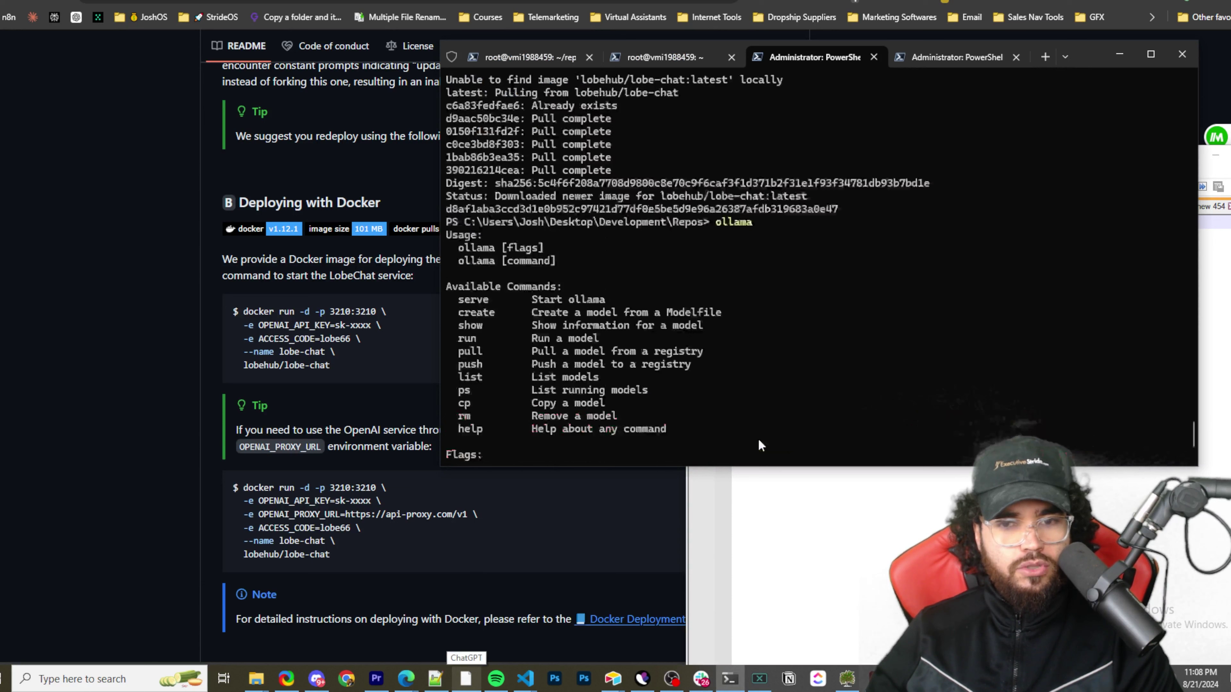
{"action": "scroll", "coordinate": [812, 351], "scroll_direction": "up", "scroll_amount": 3}
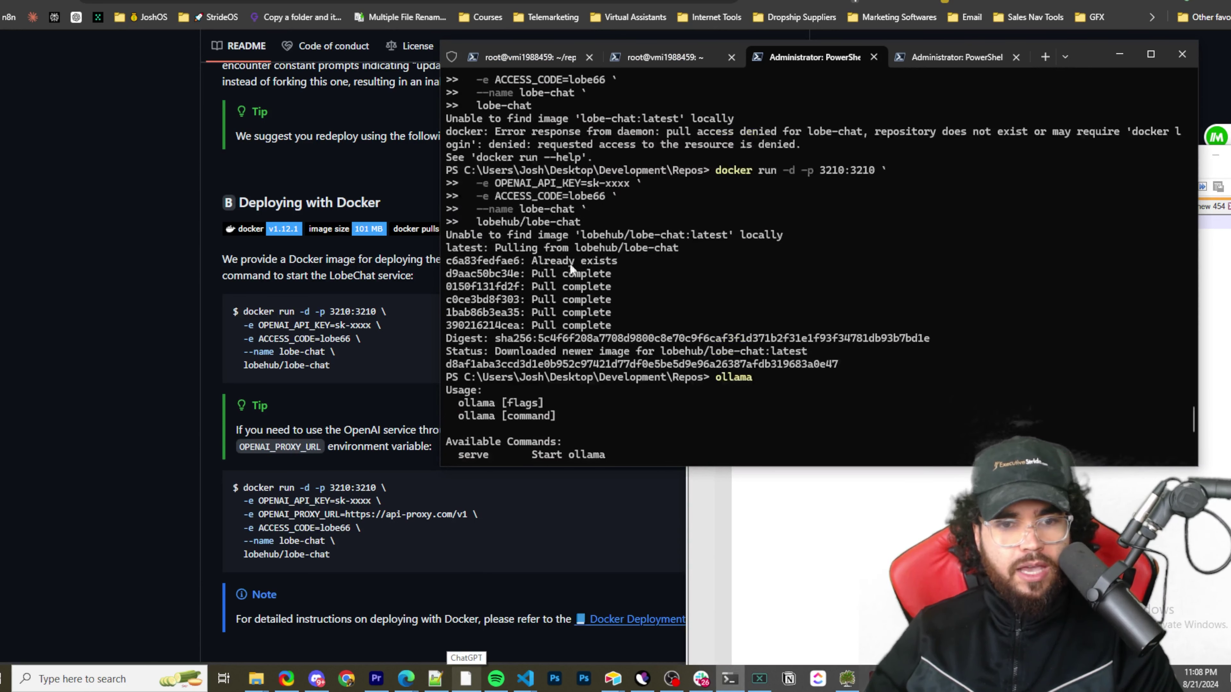
{"action": "left_click_drag", "start_coordinate": [495, 221], "coordinate": [669, 308]}
{"action": "left_click_drag", "start_coordinate": [470, 261], "coordinate": [670, 338]}
{"action": "left_click", "coordinate": [856, 504]}
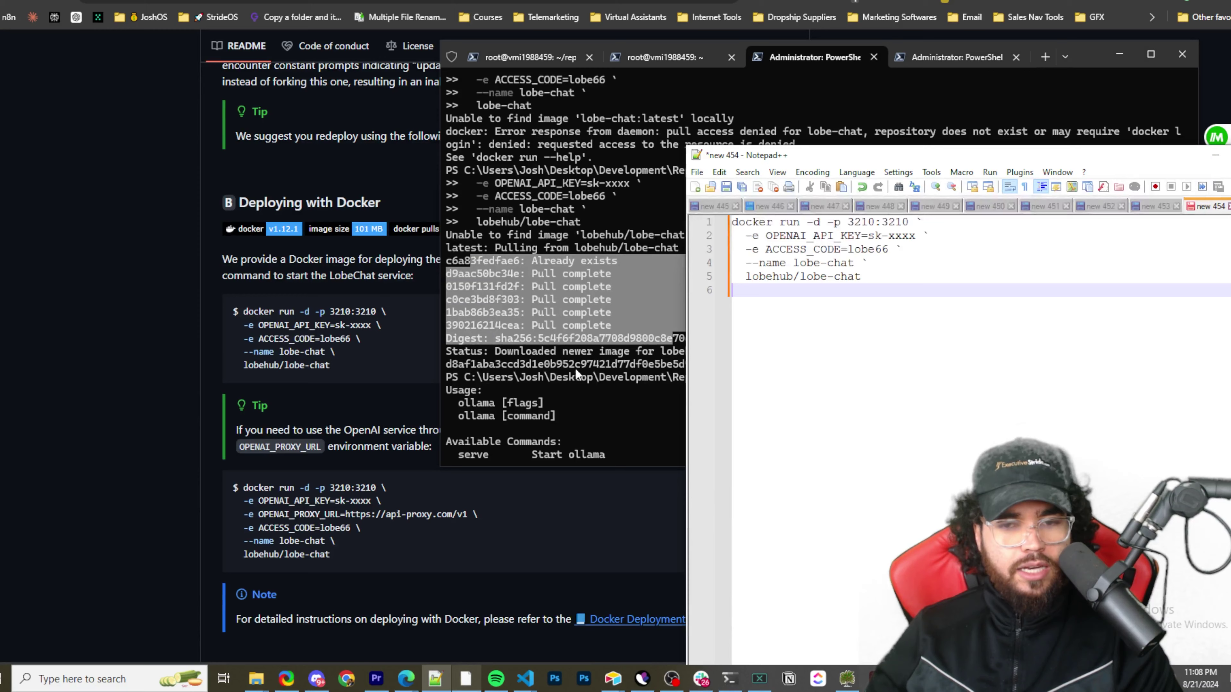
Put the terminal away, recheck the Docker command in Notepad++ and return to the README's Docker section
{"action": "left_click", "coordinate": [1119, 53]}
{"action": "mouse_move", "coordinate": [868, 263]}
{"action": "left_mouse_down"}
{"action": "mouse_move", "coordinate": [732, 221]}
{"action": "mouse_move", "coordinate": [875, 249]}
{"action": "left_mouse_up"}
{"action": "left_click_drag", "start_coordinate": [810, 223], "coordinate": [725, 202]}
{"action": "left_click", "coordinate": [590, 309]}
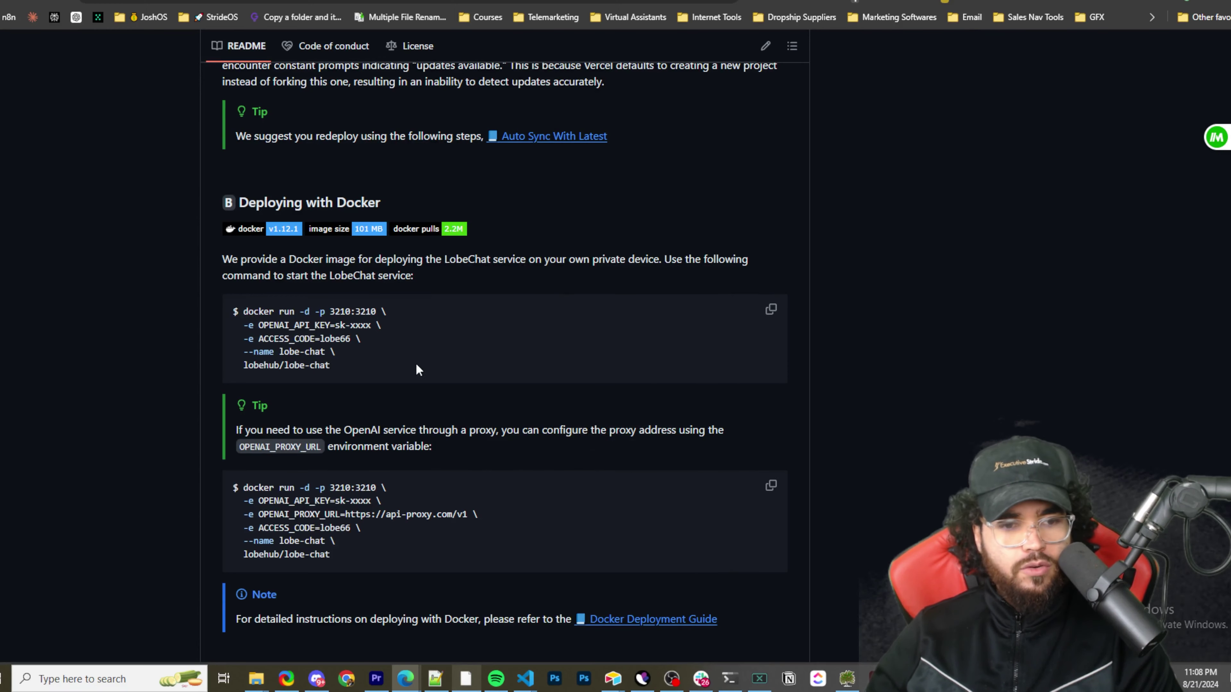
Read the README's Docker run command and the tip on using OpenAI through a proxy with OPENAI_PROXY_URL
{"action": "left_click_drag", "start_coordinate": [415, 363], "coordinate": [224, 302]}
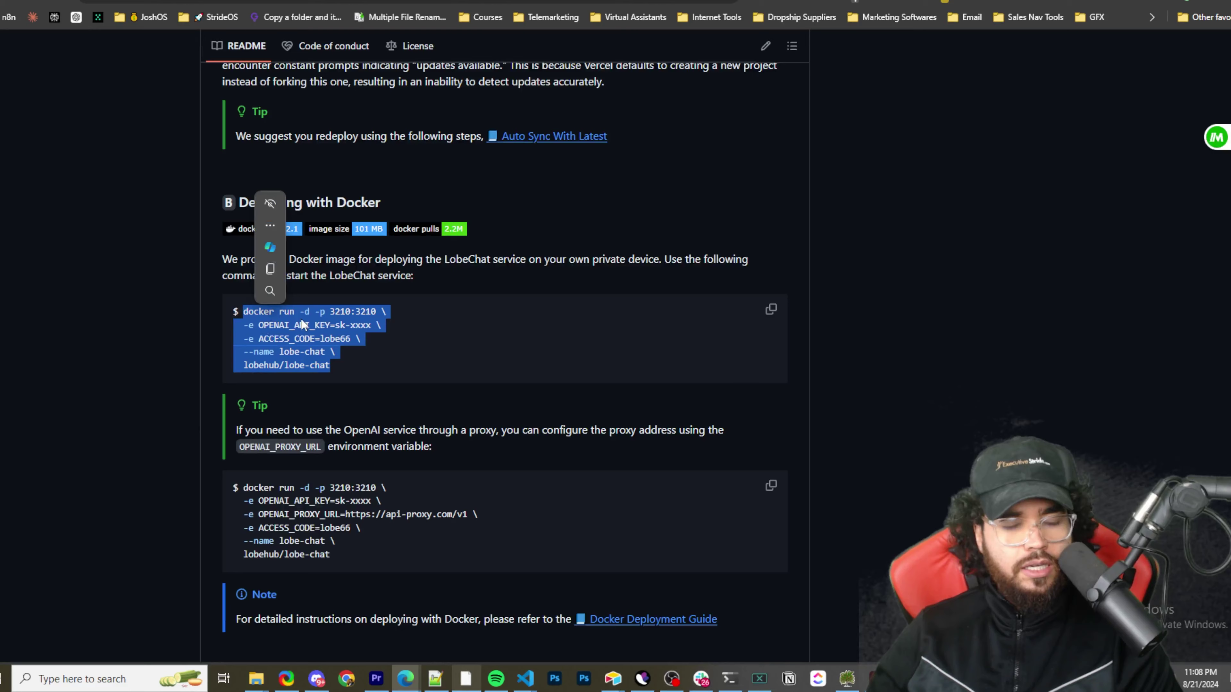
{"action": "scroll", "coordinate": [301, 318], "scroll_direction": "down", "scroll_amount": 1}
{"action": "left_click", "coordinate": [438, 350]}
{"action": "left_click_drag", "start_coordinate": [329, 361], "coordinate": [467, 446]}
{"action": "left_click", "coordinate": [469, 457]}
{"action": "scroll", "coordinate": [373, 472], "scroll_direction": "down", "scroll_amount": 1}
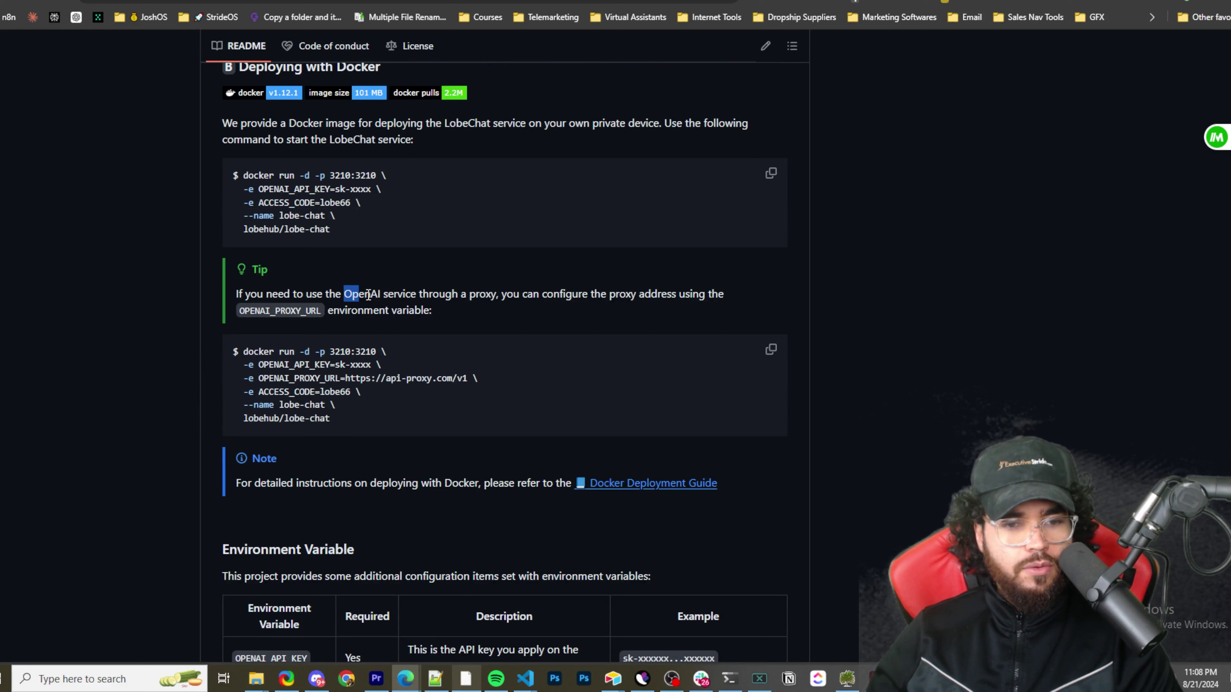
{"action": "left_click_drag", "start_coordinate": [369, 295], "coordinate": [496, 294]}
{"action": "left_click", "coordinate": [420, 291]}
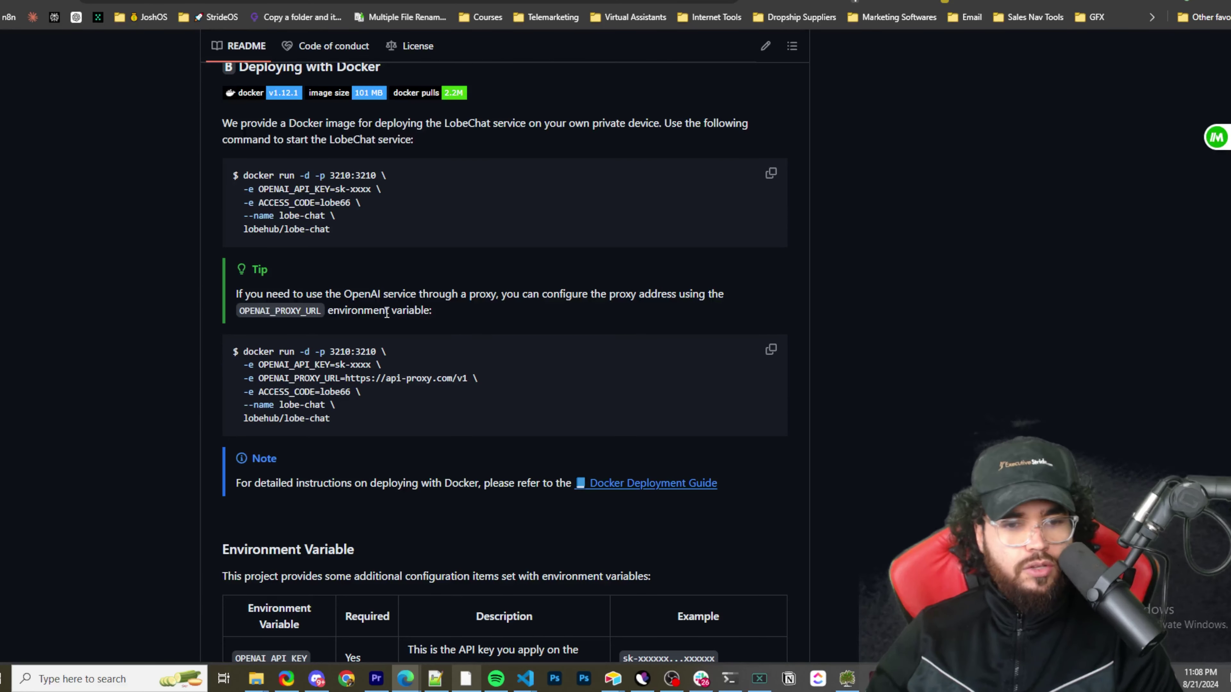
{"action": "left_click_drag", "start_coordinate": [387, 294], "coordinate": [500, 295]}
{"action": "left_click", "coordinate": [574, 301]}
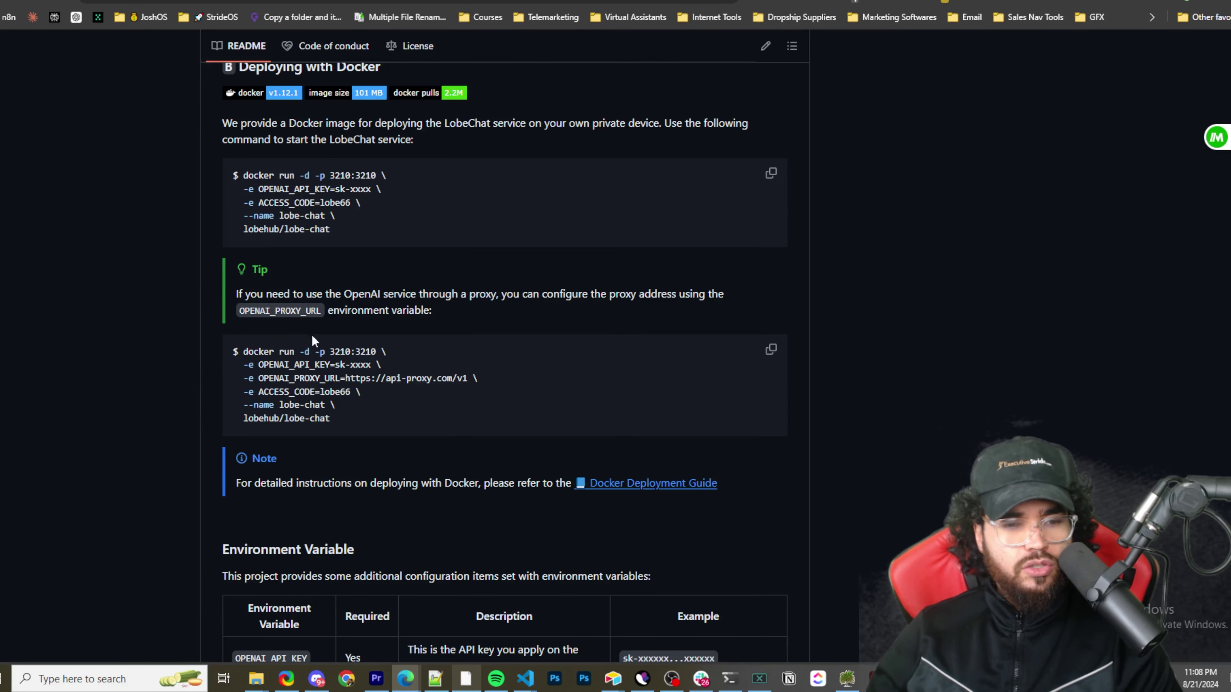
{"action": "left_click_drag", "start_coordinate": [310, 351], "coordinate": [518, 396]}
Open the Docker Deployment Guide and review its command deployment, proxy and update script sections, plus the other self-hosting topics
{"action": "scroll", "coordinate": [444, 412], "scroll_direction": "down", "scroll_amount": 3}
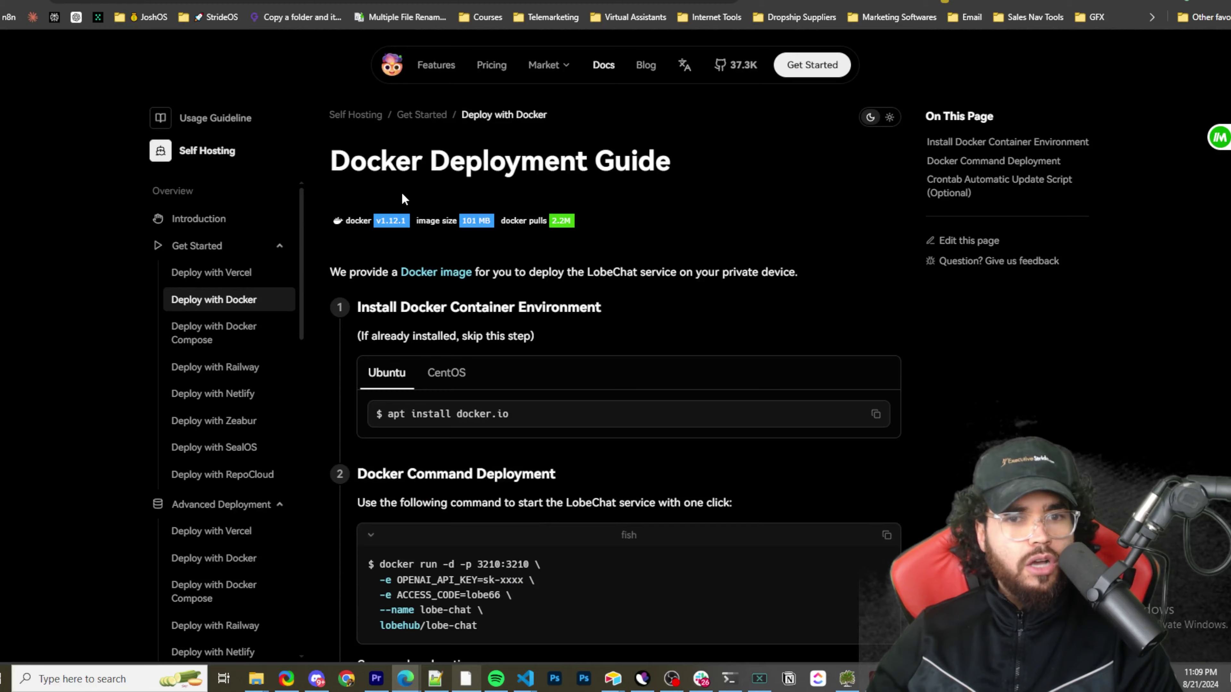
{"action": "scroll", "coordinate": [436, 198], "scroll_direction": "down", "scroll_amount": 5}
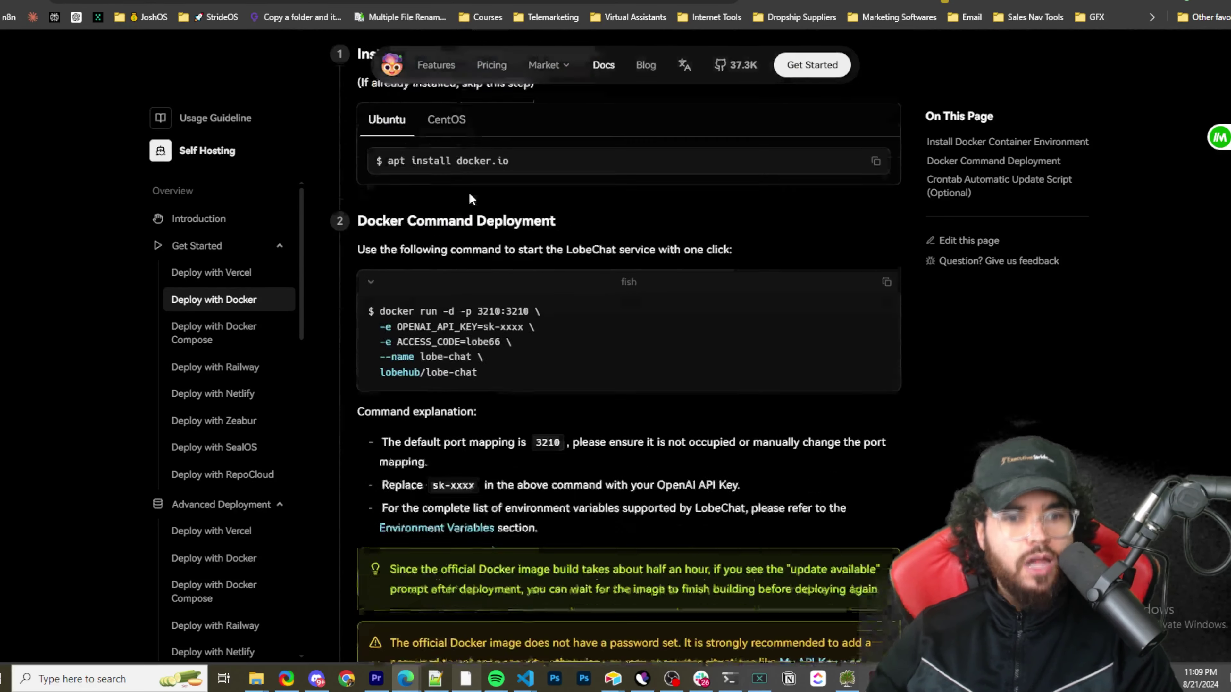
{"action": "scroll", "coordinate": [470, 198], "scroll_direction": "up", "scroll_amount": 5}
{"action": "scroll", "coordinate": [517, 194], "scroll_direction": "down", "scroll_amount": 6}
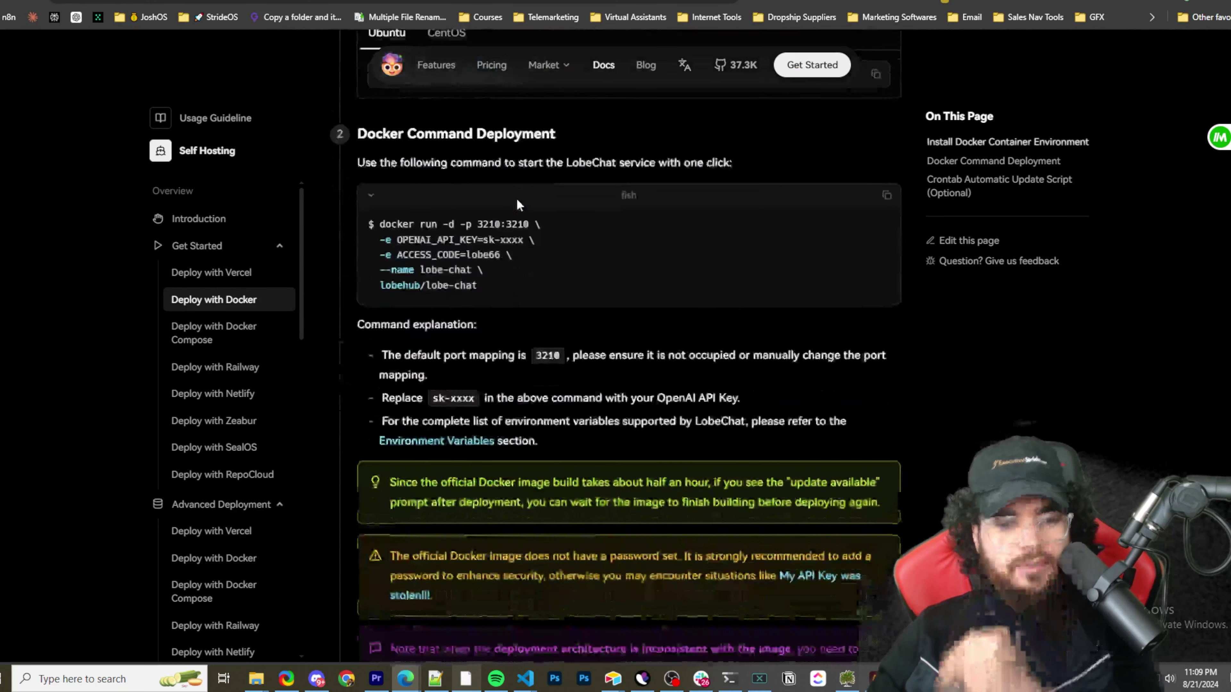
{"action": "scroll", "coordinate": [517, 203], "scroll_direction": "down", "scroll_amount": 11}
{"action": "scroll", "coordinate": [218, 352], "scroll_direction": "down", "scroll_amount": 8}
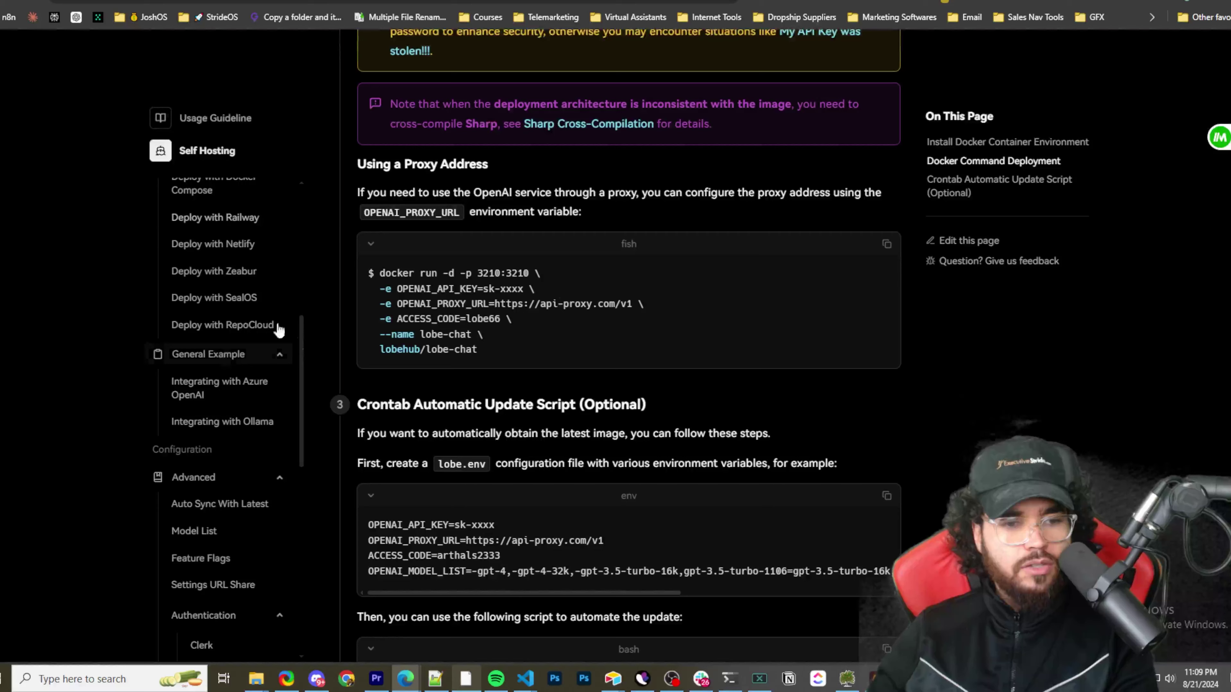
{"action": "scroll", "coordinate": [279, 339], "scroll_direction": "down", "scroll_amount": 6}
{"action": "scroll", "coordinate": [279, 363], "scroll_direction": "down", "scroll_amount": 4}
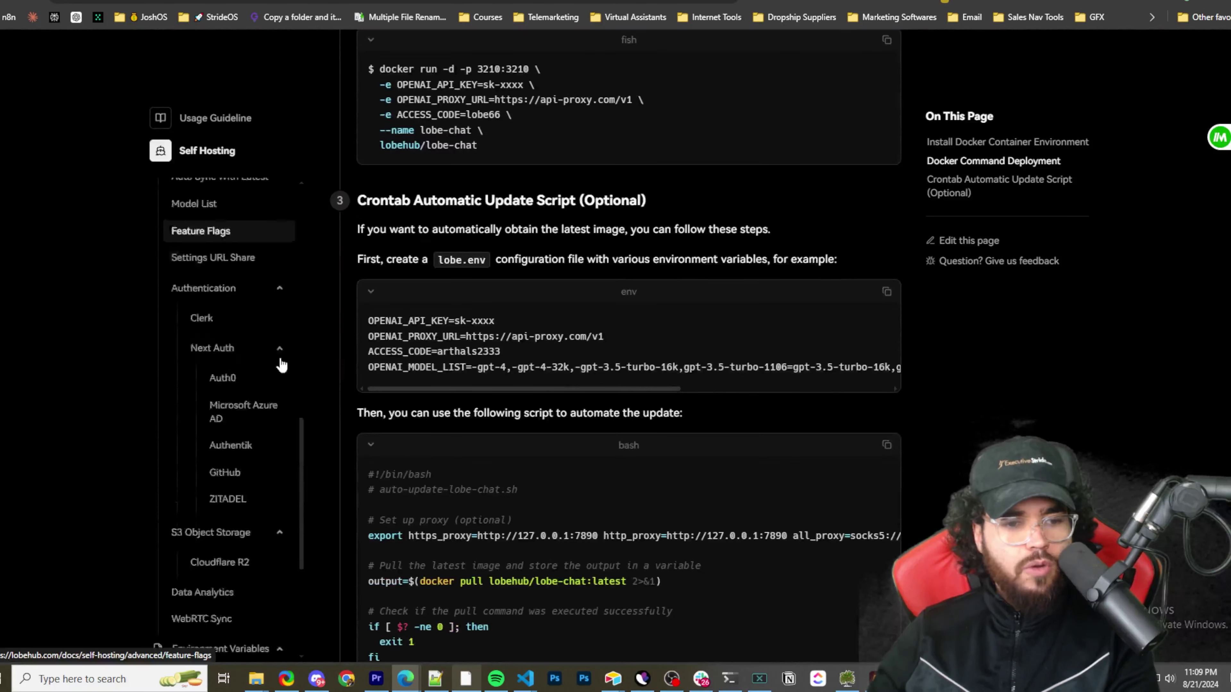
{"action": "scroll", "coordinate": [281, 365], "scroll_direction": "down", "scroll_amount": 2}
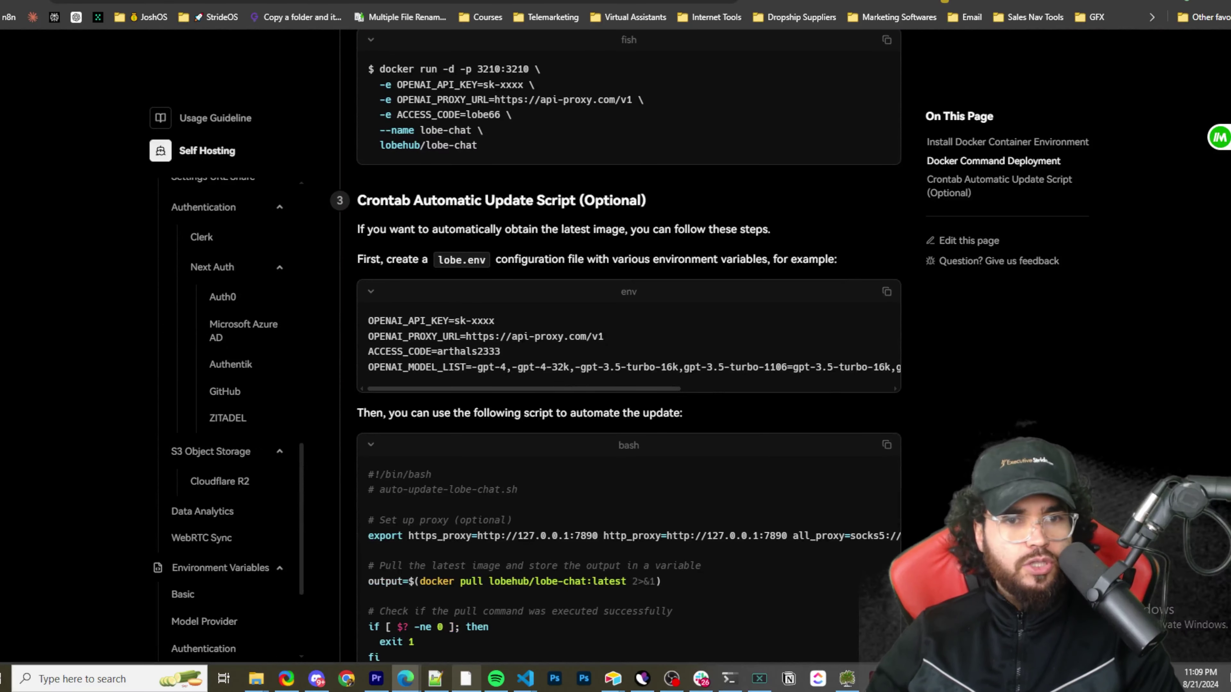
Switch to the self-hosted LobeChat instance and load it at localhost:3210
{"action": "left_click", "coordinate": [521, 10]}
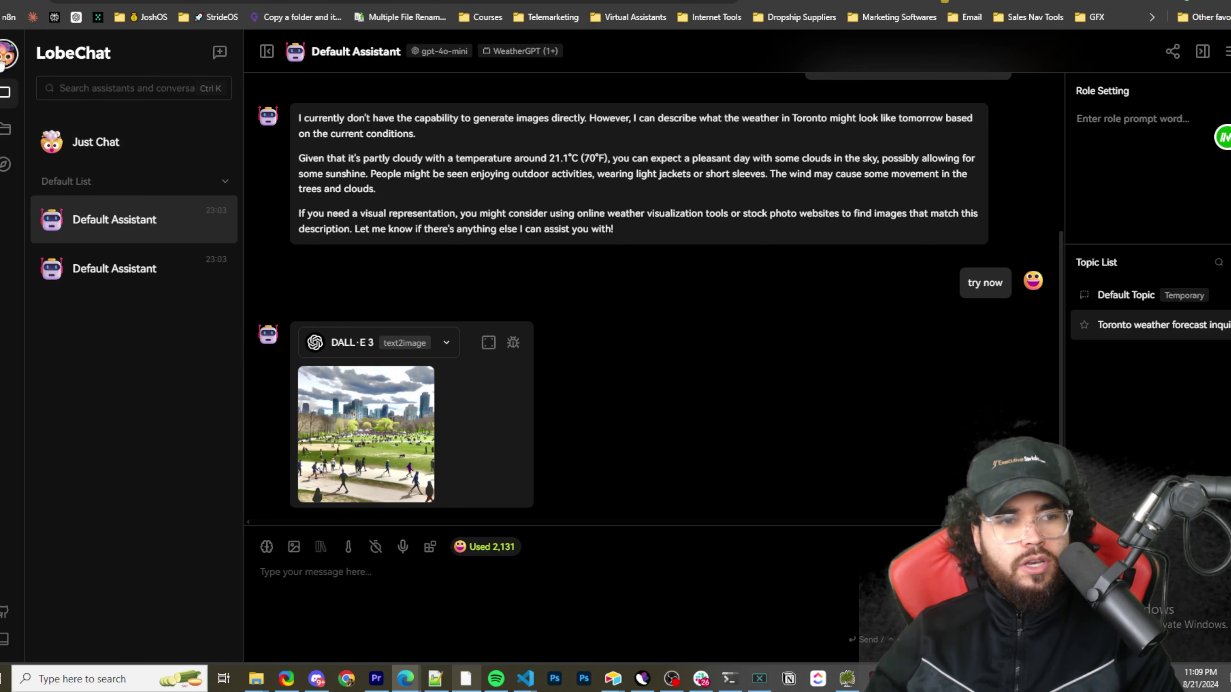
{"action": "left_click", "coordinate": [11, 54]}
{"action": "left_click", "coordinate": [296, 147]}
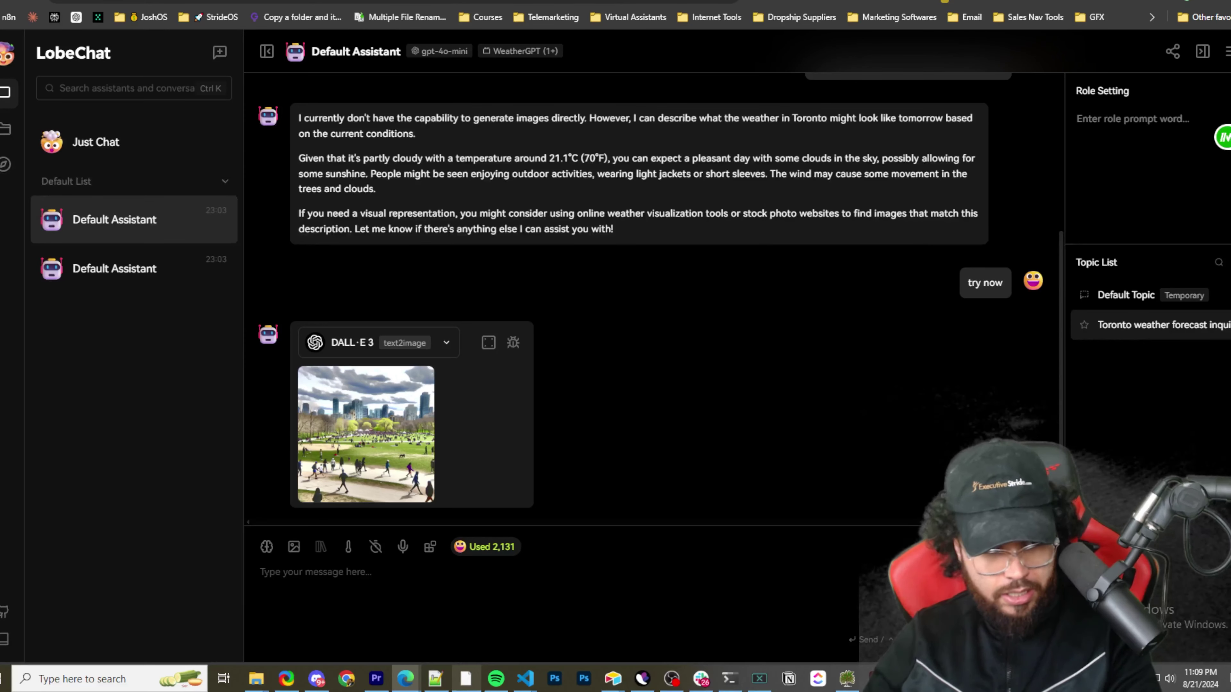
{"action": "left_click", "coordinate": [550, 5]}
{"action": "type", "text": "localhost:3210/"}
{"action": "key", "text": "Return"}
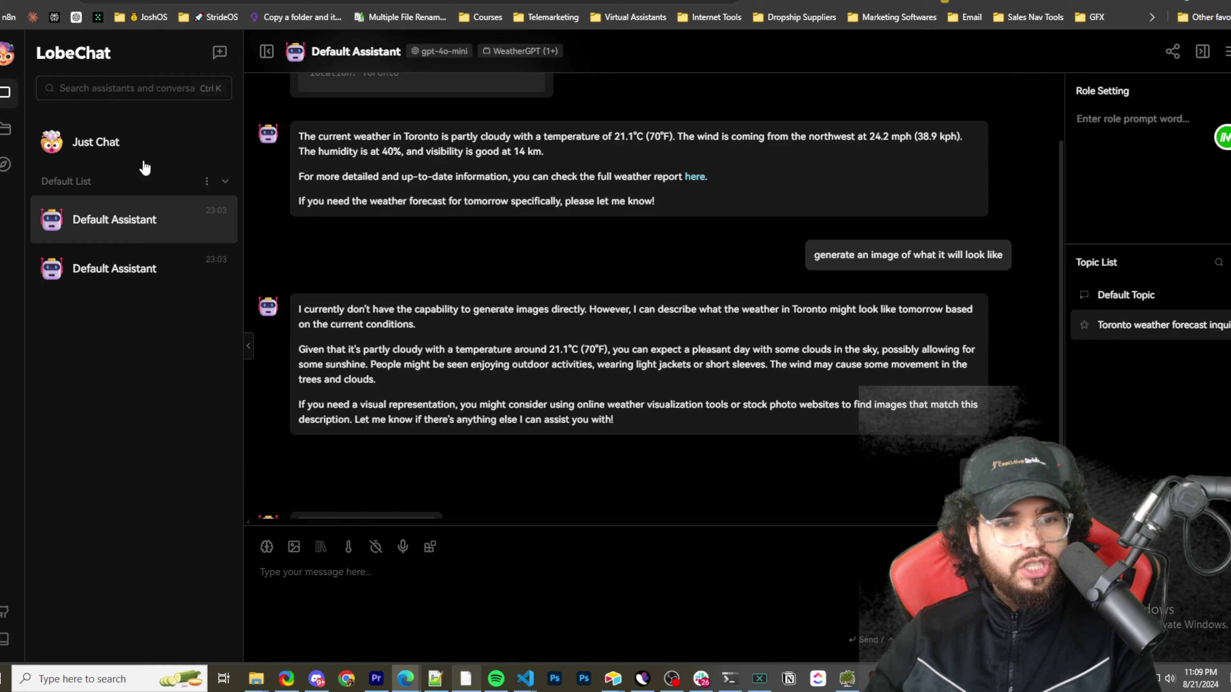
Open the Just Chat assistant, bring up Settings and review the theme and system options in Common Settings
{"action": "left_click", "coordinate": [81, 152]}
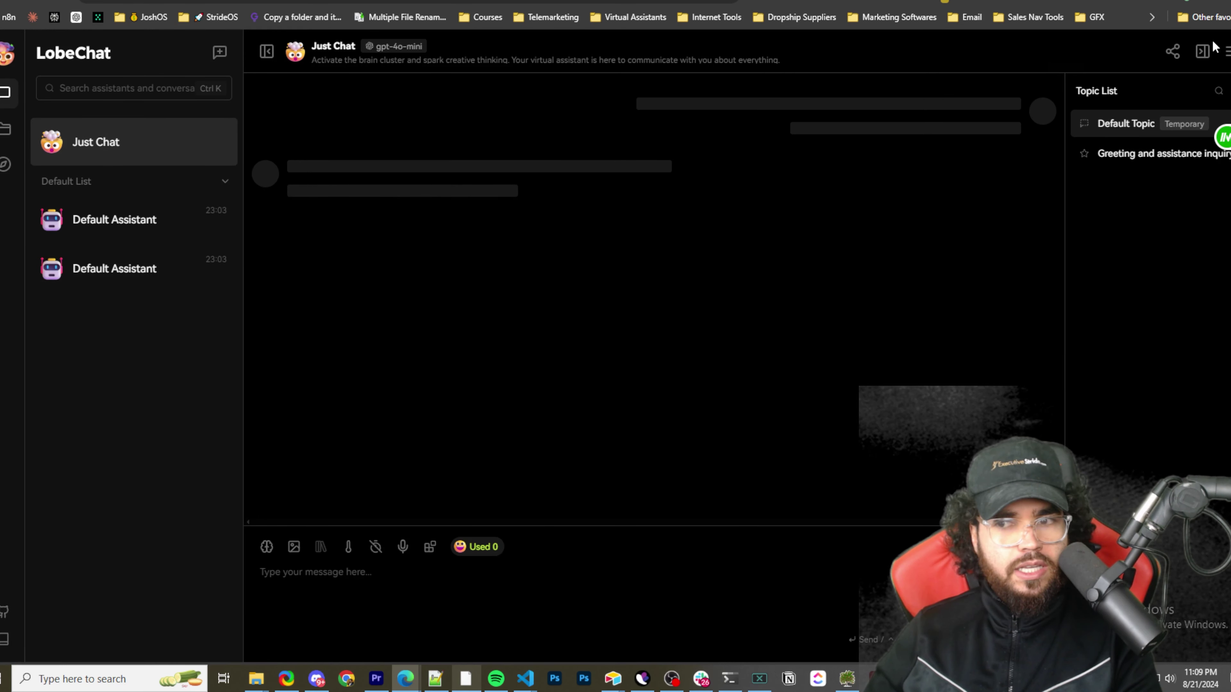
{"action": "left_click", "coordinate": [1226, 51]}
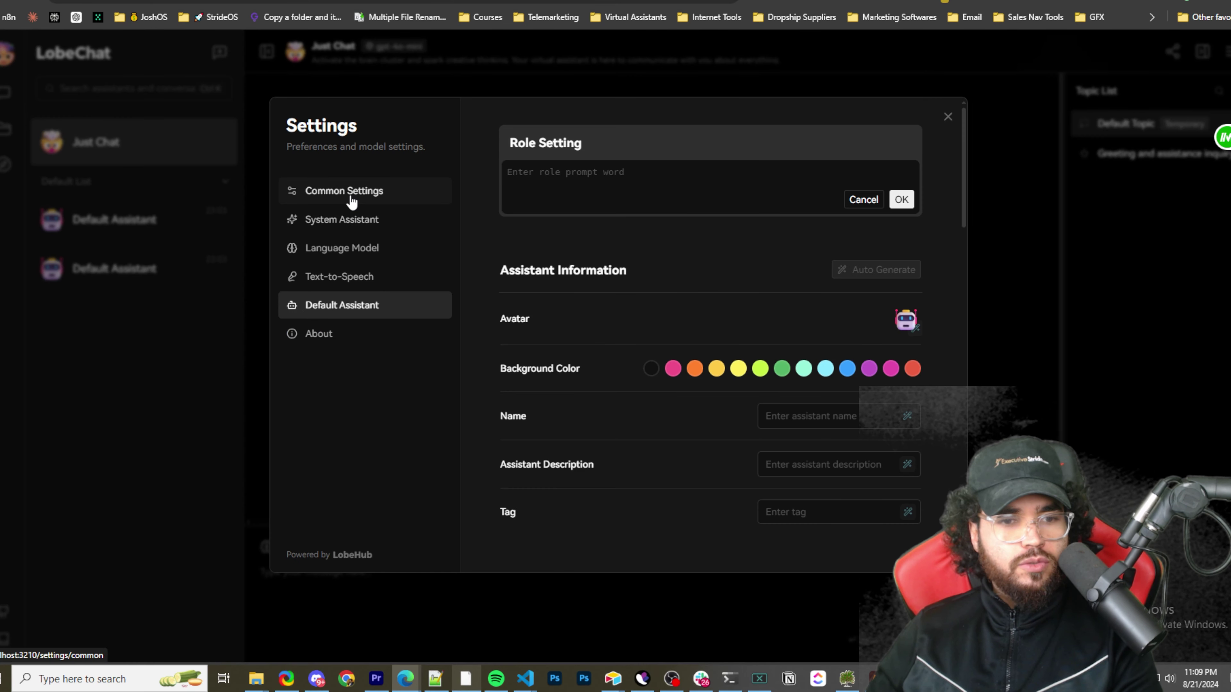
{"action": "left_click", "coordinate": [352, 197]}
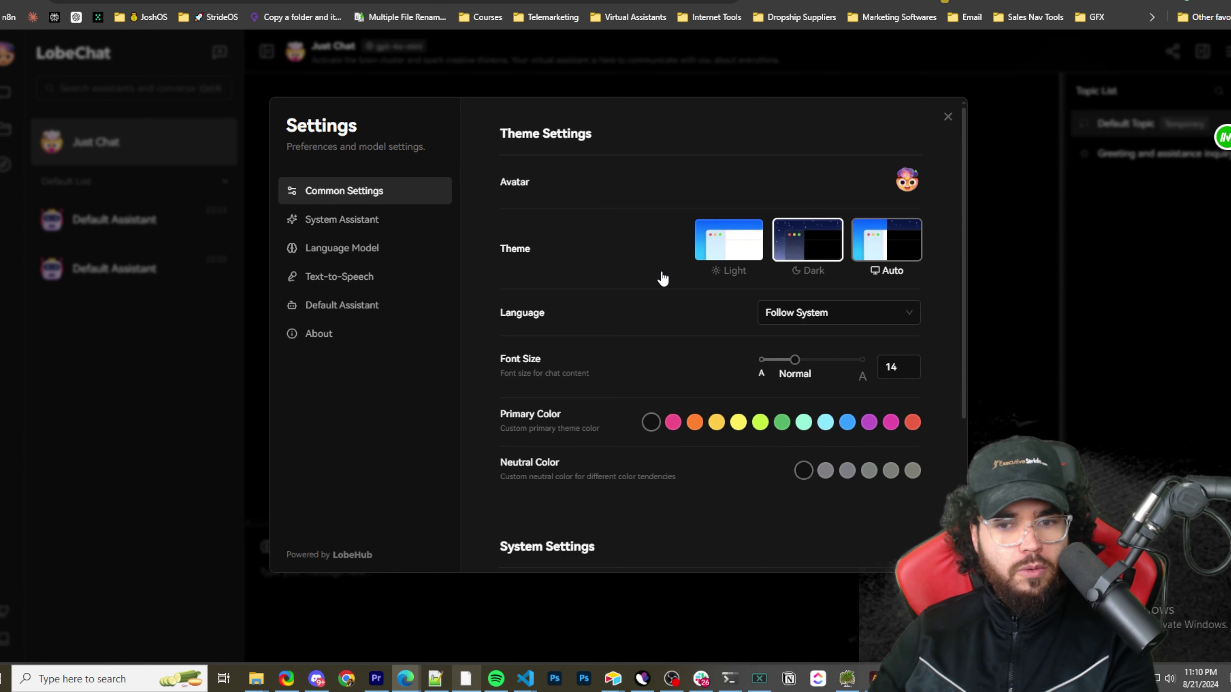
{"action": "scroll", "coordinate": [558, 296], "scroll_direction": "down", "scroll_amount": 1}
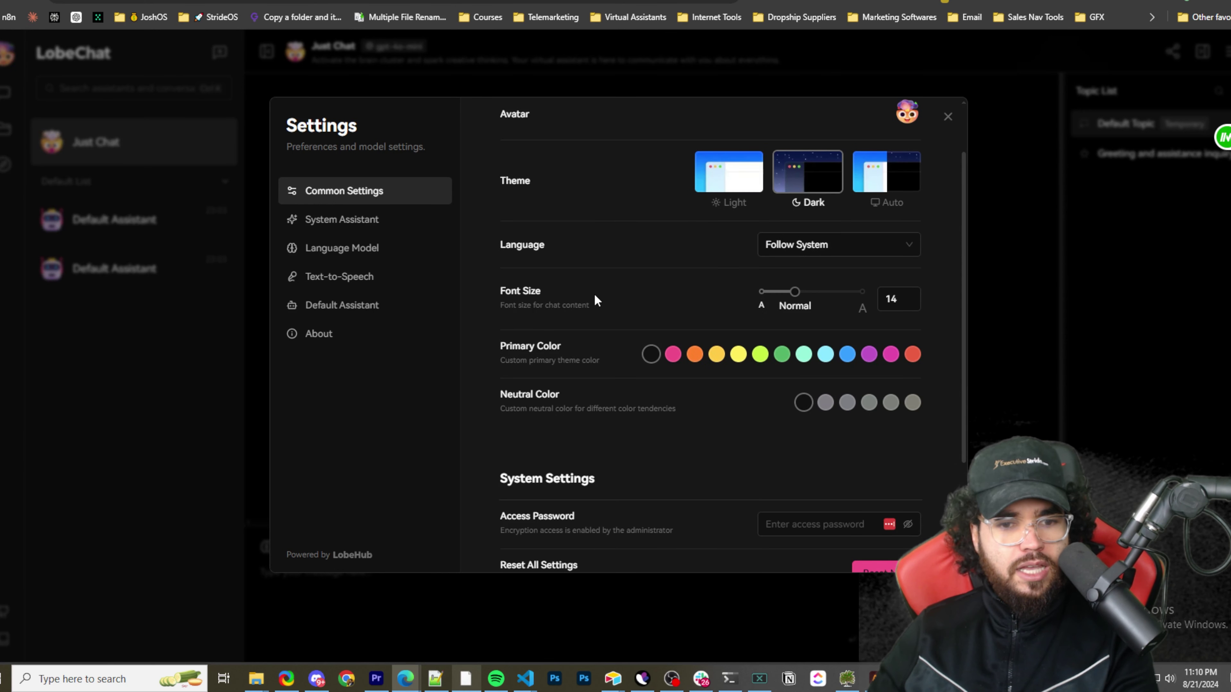
{"action": "scroll", "coordinate": [530, 295], "scroll_direction": "down", "scroll_amount": 1}
{"action": "scroll", "coordinate": [630, 315], "scroll_direction": "down", "scroll_amount": 2}
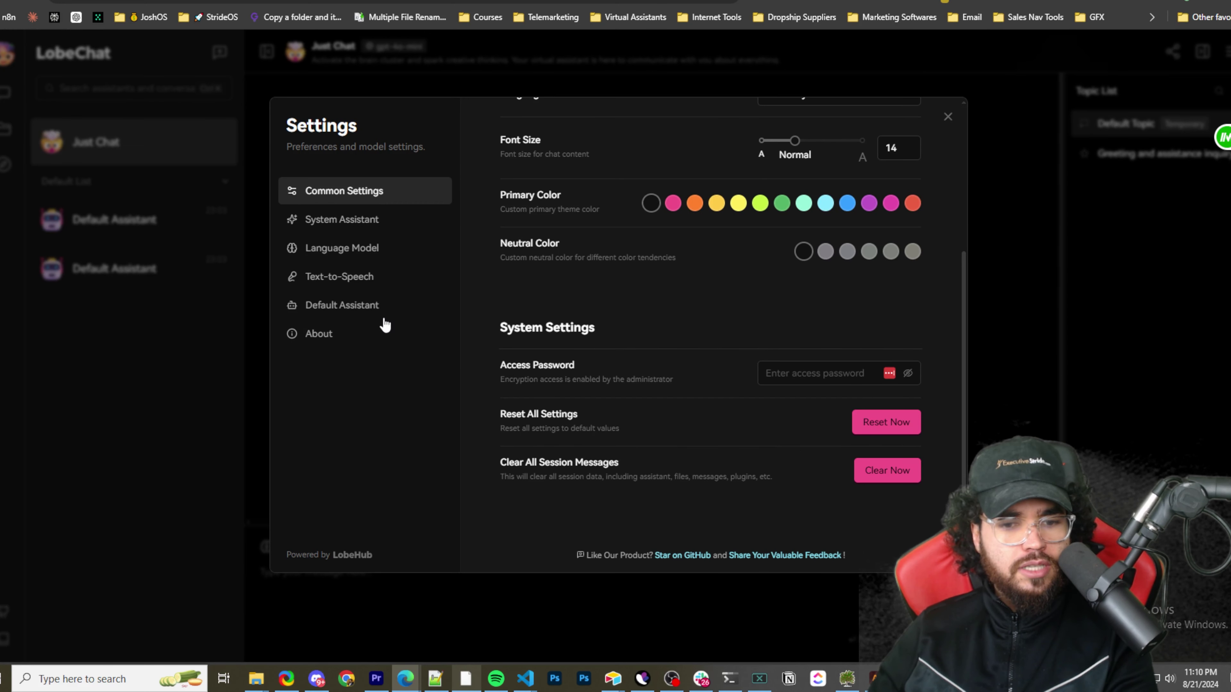
Review the System Assistant models for topic naming, translation and assistant metadata generation
{"action": "left_click", "coordinate": [327, 220]}
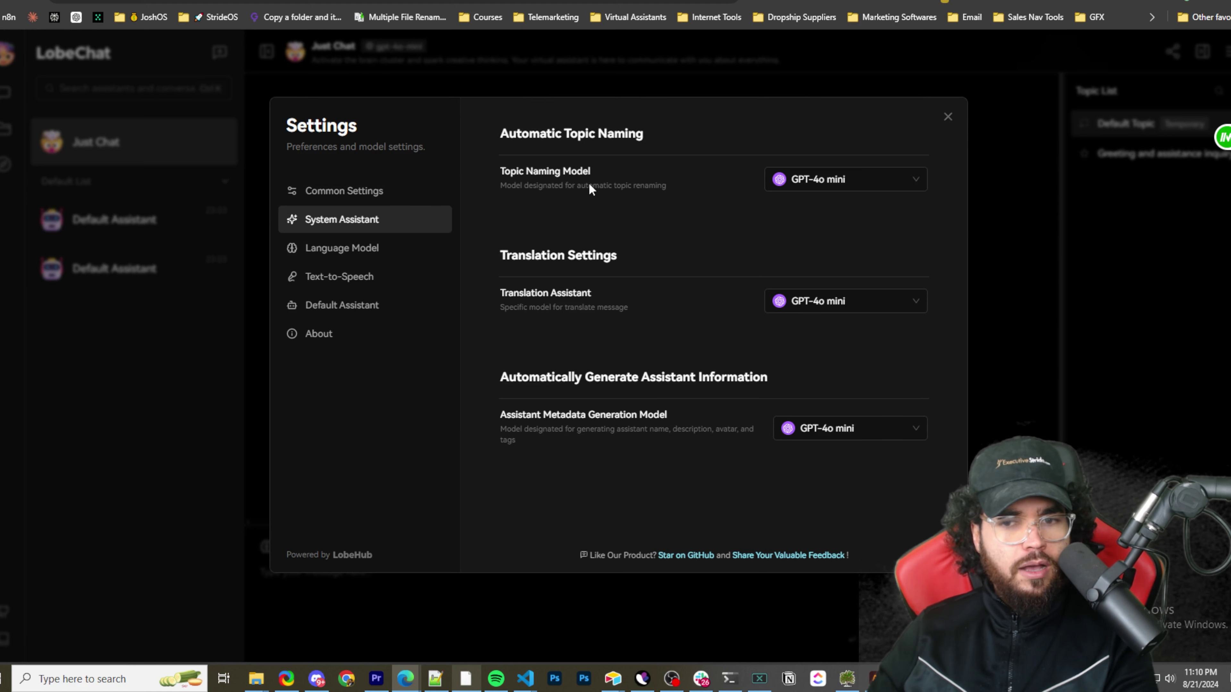
{"action": "left_click_drag", "start_coordinate": [558, 185], "coordinate": [500, 185]}
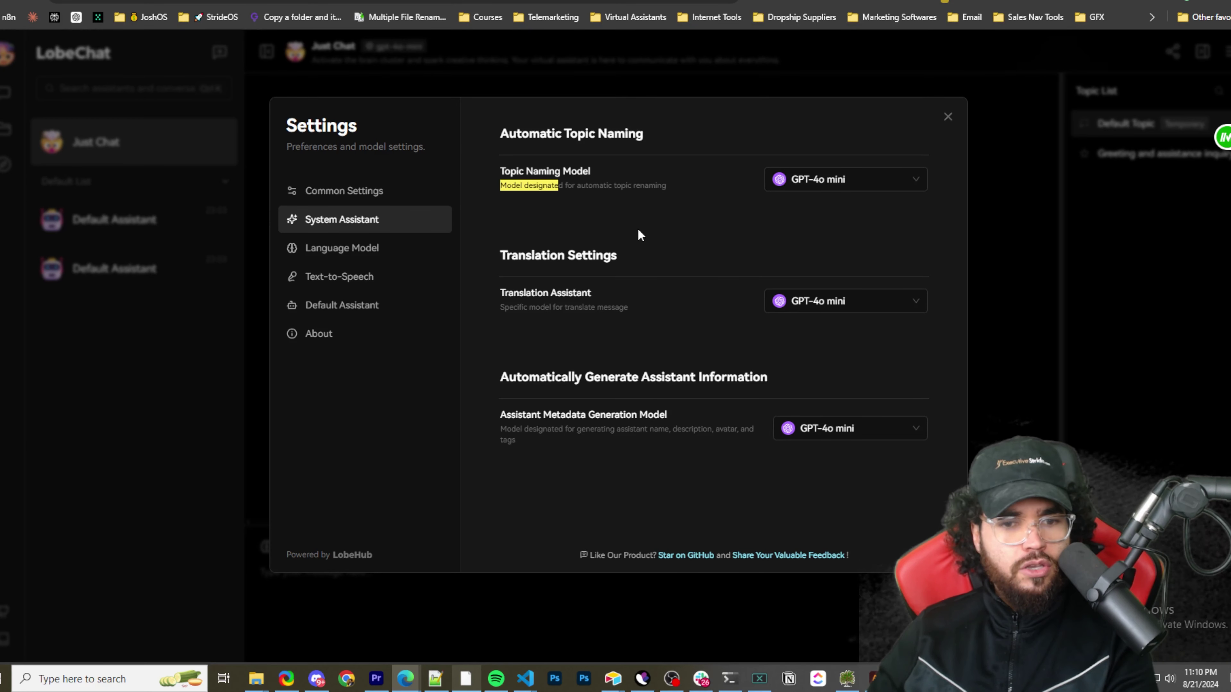
Examine the Language Model settings for OpenAI and Ollama, including their selectable model lists
{"action": "left_click", "coordinate": [318, 250]}
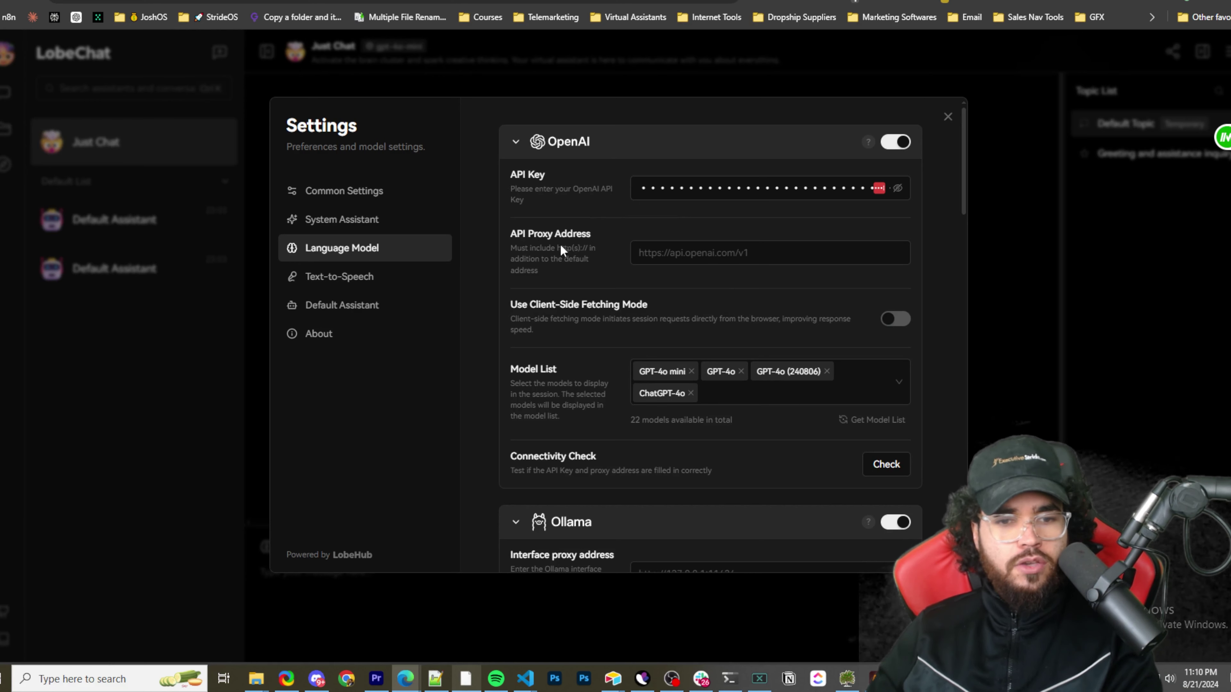
{"action": "left_click", "coordinate": [728, 376]}
{"action": "scroll", "coordinate": [834, 483], "scroll_direction": "down", "scroll_amount": 10}
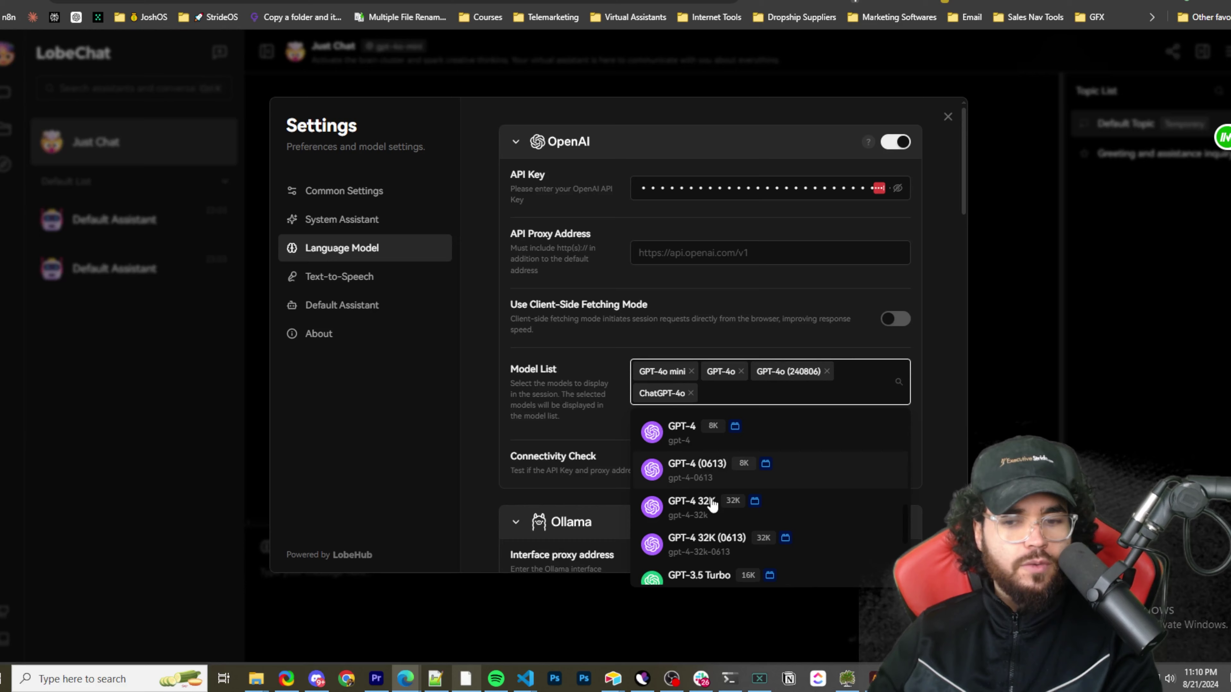
{"action": "left_click", "coordinate": [918, 366]}
{"action": "scroll", "coordinate": [834, 330], "scroll_direction": "down", "scroll_amount": 5}
{"action": "scroll", "coordinate": [816, 301], "scroll_direction": "up", "scroll_amount": 5}
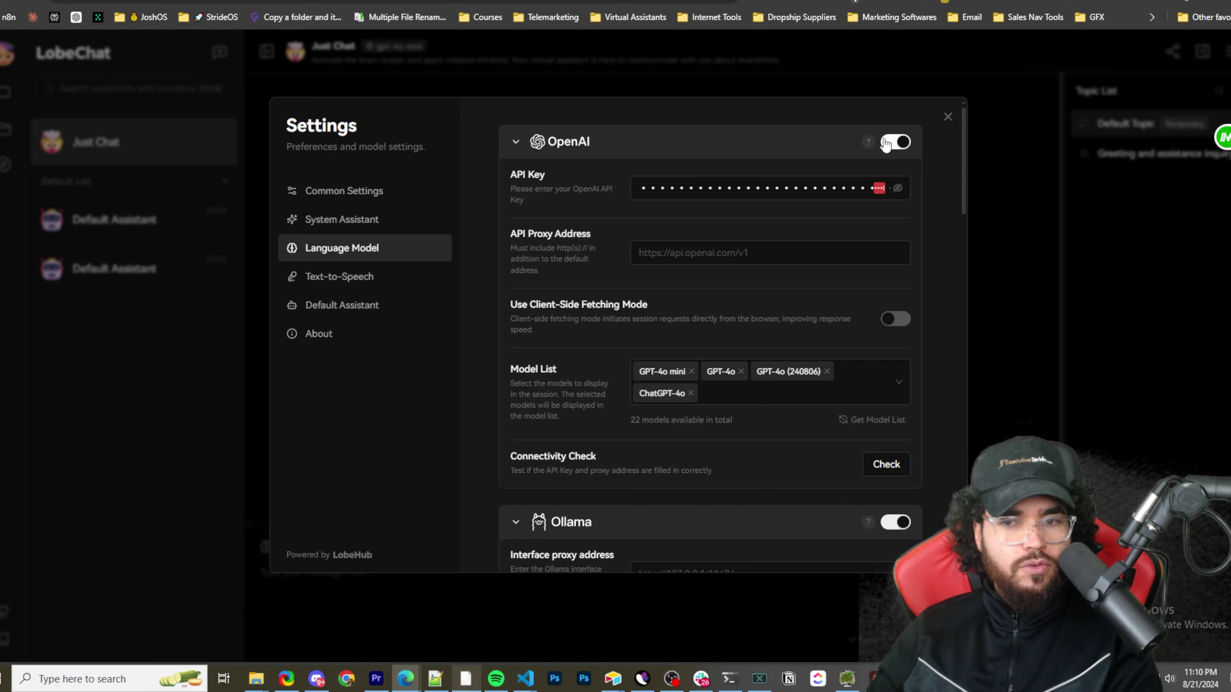
{"action": "scroll", "coordinate": [613, 372], "scroll_direction": "down", "scroll_amount": 5}
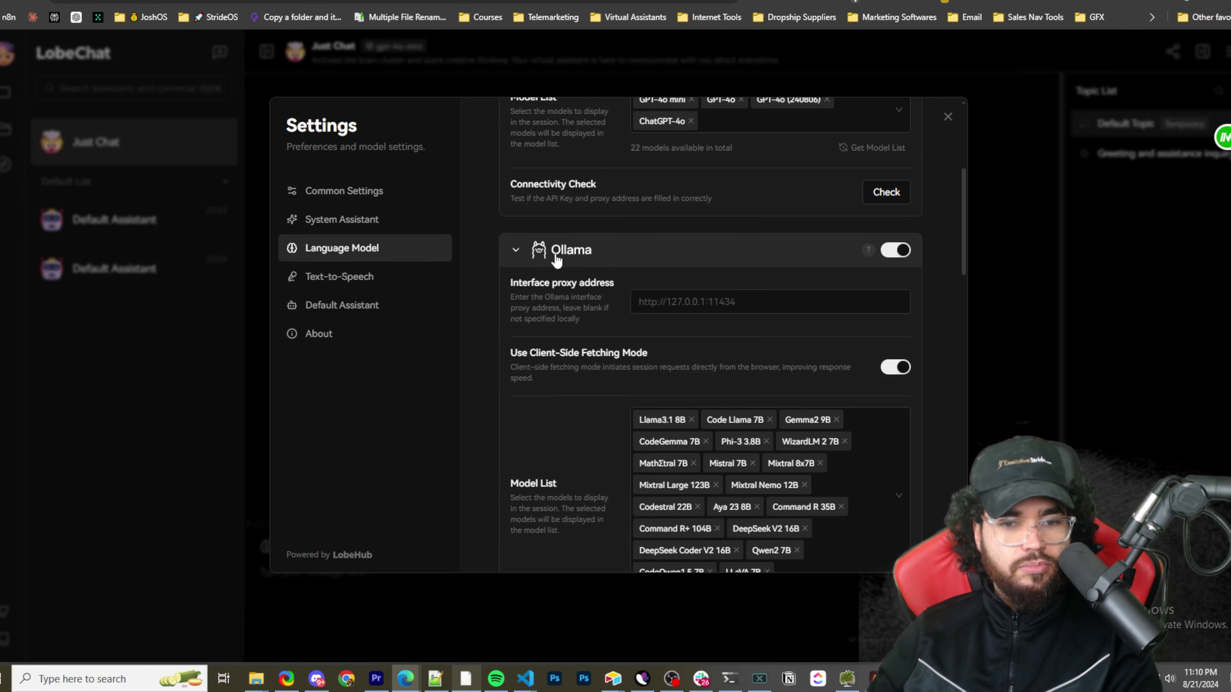
{"action": "scroll", "coordinate": [608, 358], "scroll_direction": "down", "scroll_amount": 6}
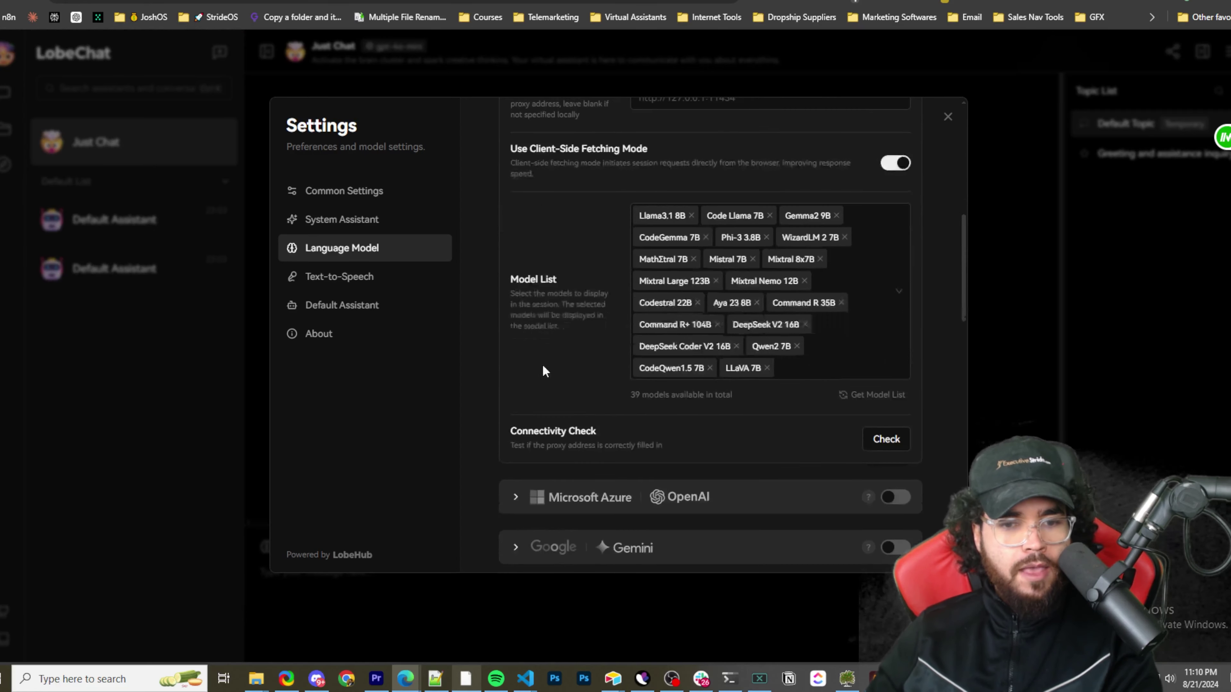
Look through the remaining language model providers, from Microsoft Azure and Google Gemini to SiliconFlow
{"action": "scroll", "coordinate": [662, 357], "scroll_direction": "down", "scroll_amount": 2}
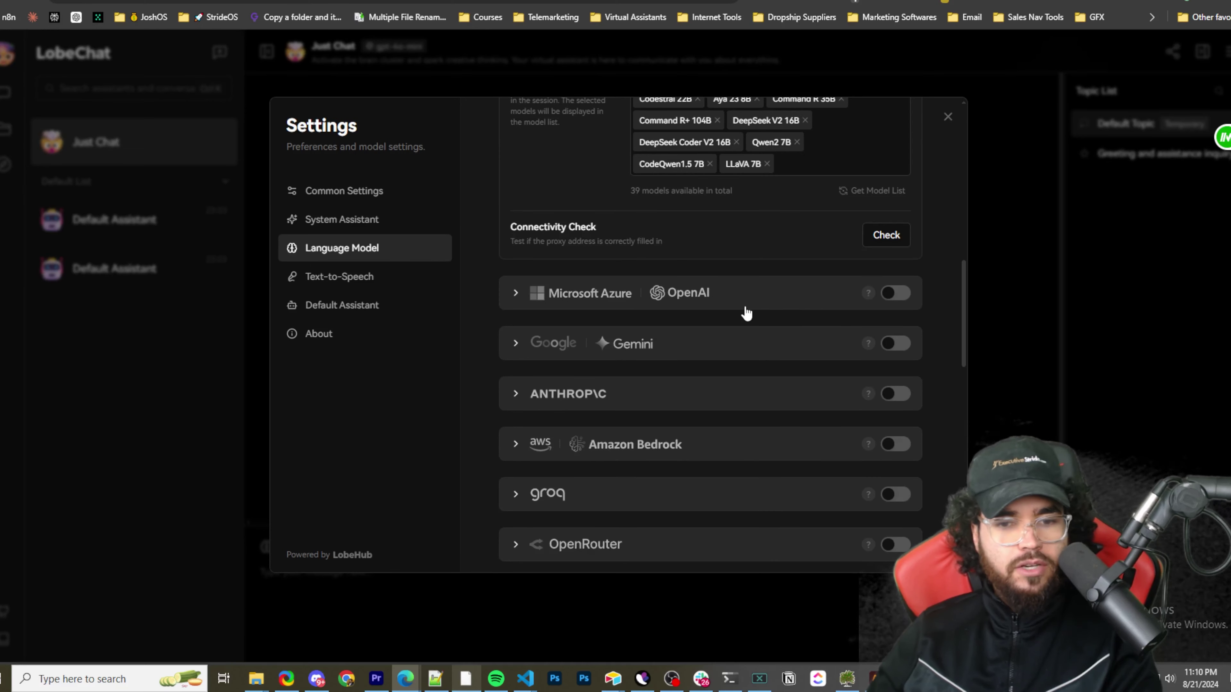
{"action": "scroll", "coordinate": [643, 330], "scroll_direction": "down", "scroll_amount": 3}
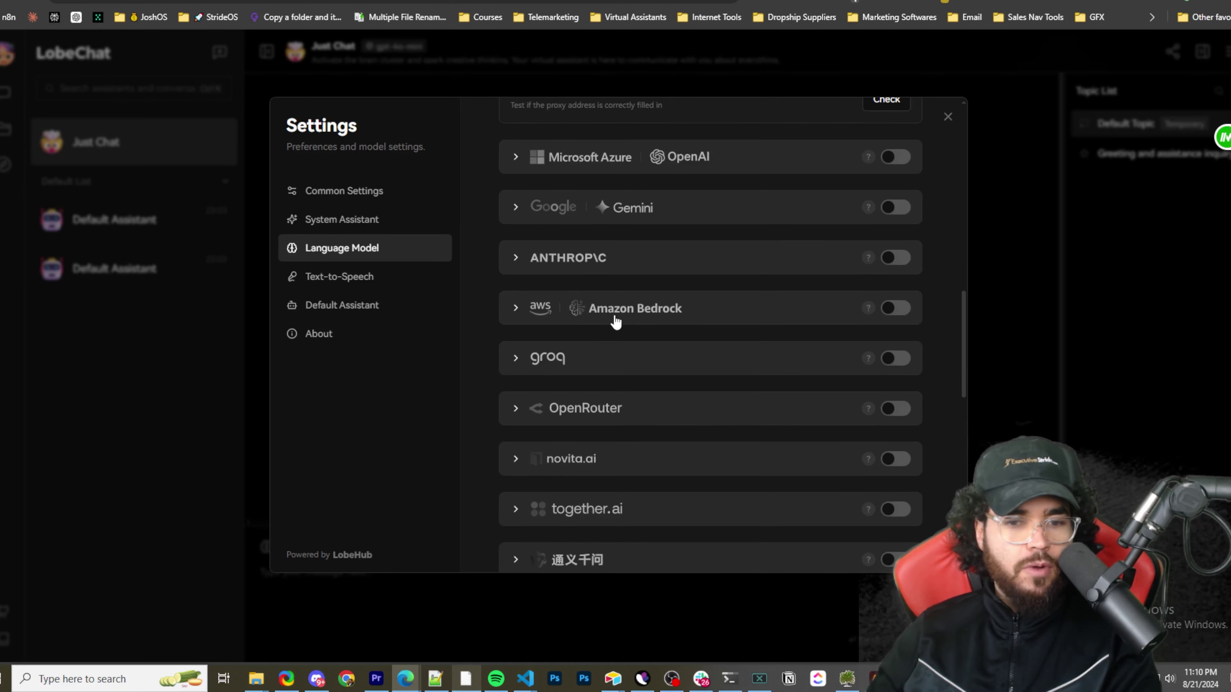
{"action": "scroll", "coordinate": [615, 321], "scroll_direction": "down", "scroll_amount": 1}
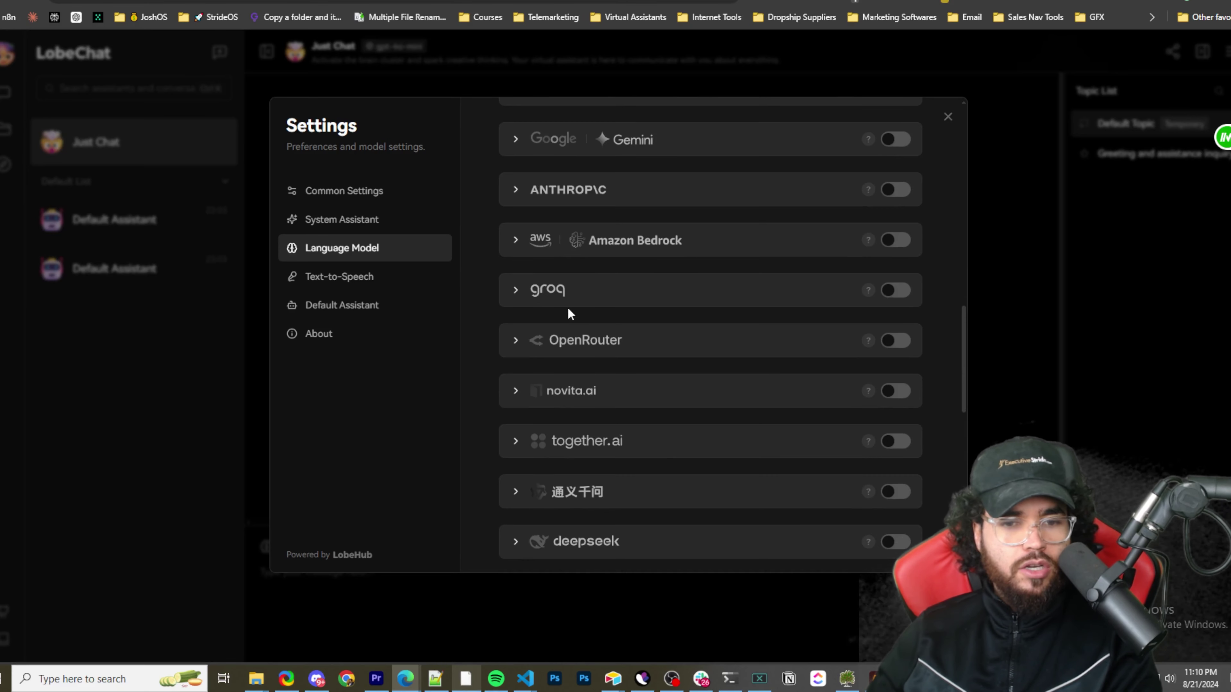
{"action": "scroll", "coordinate": [635, 347], "scroll_direction": "down", "scroll_amount": 2}
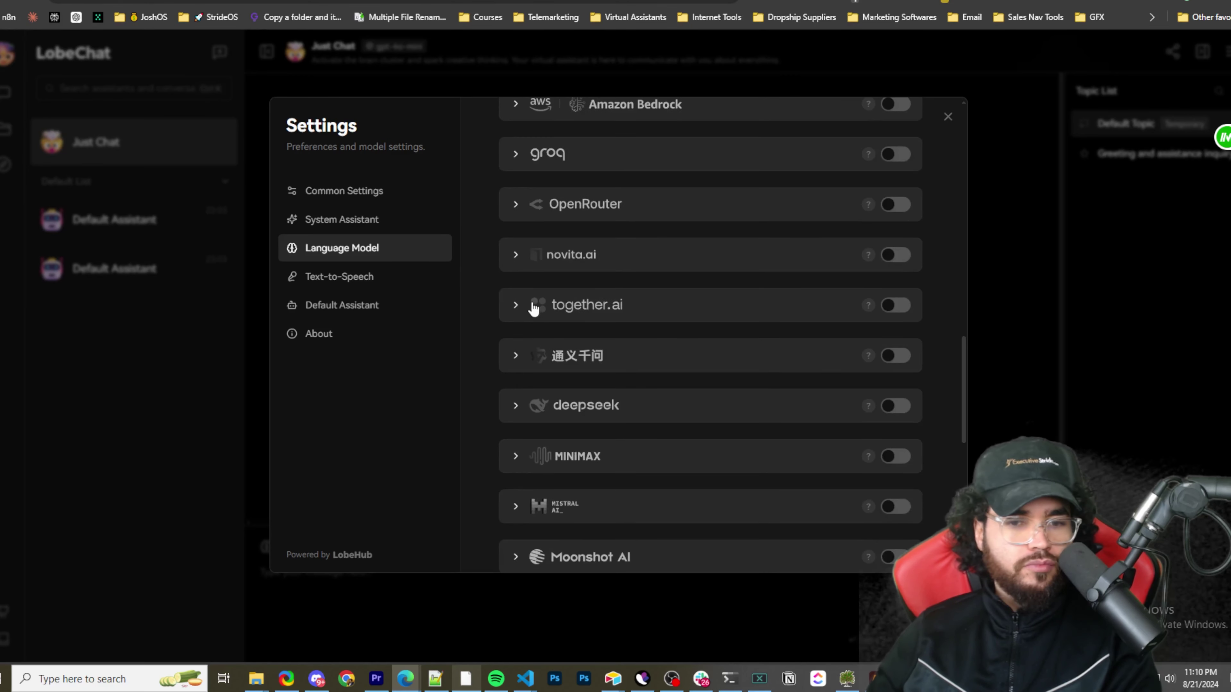
{"action": "scroll", "coordinate": [640, 324], "scroll_direction": "down", "scroll_amount": 3}
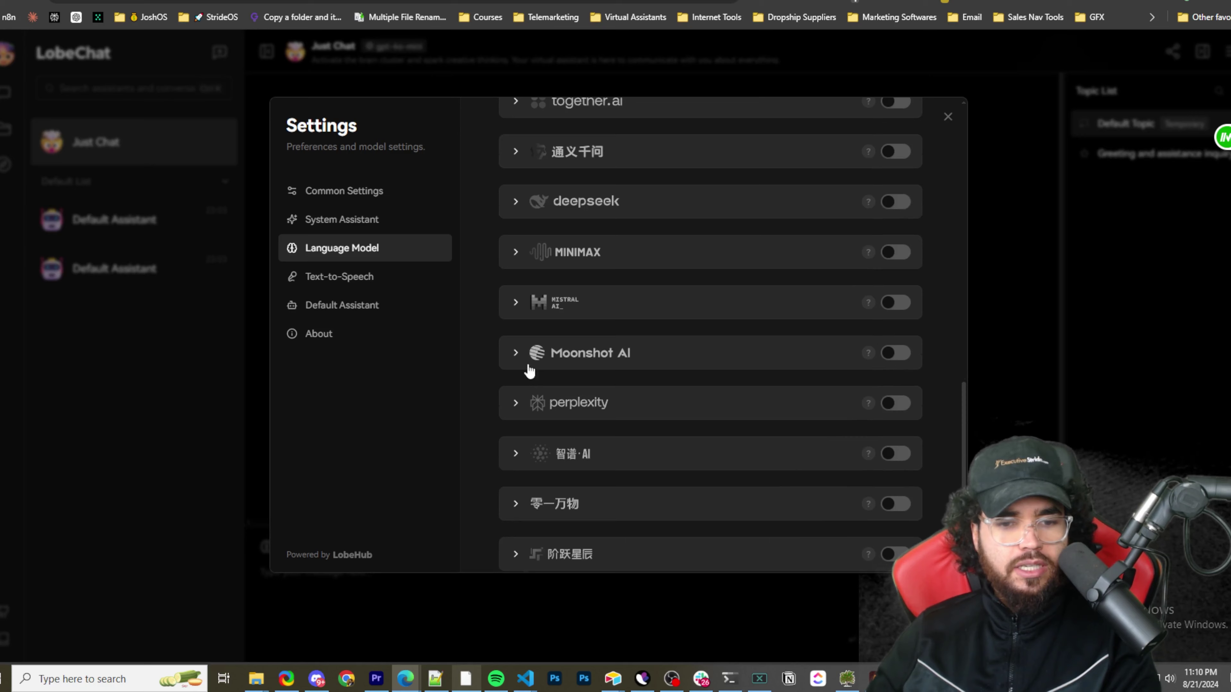
{"action": "scroll", "coordinate": [589, 330], "scroll_direction": "down", "scroll_amount": 5}
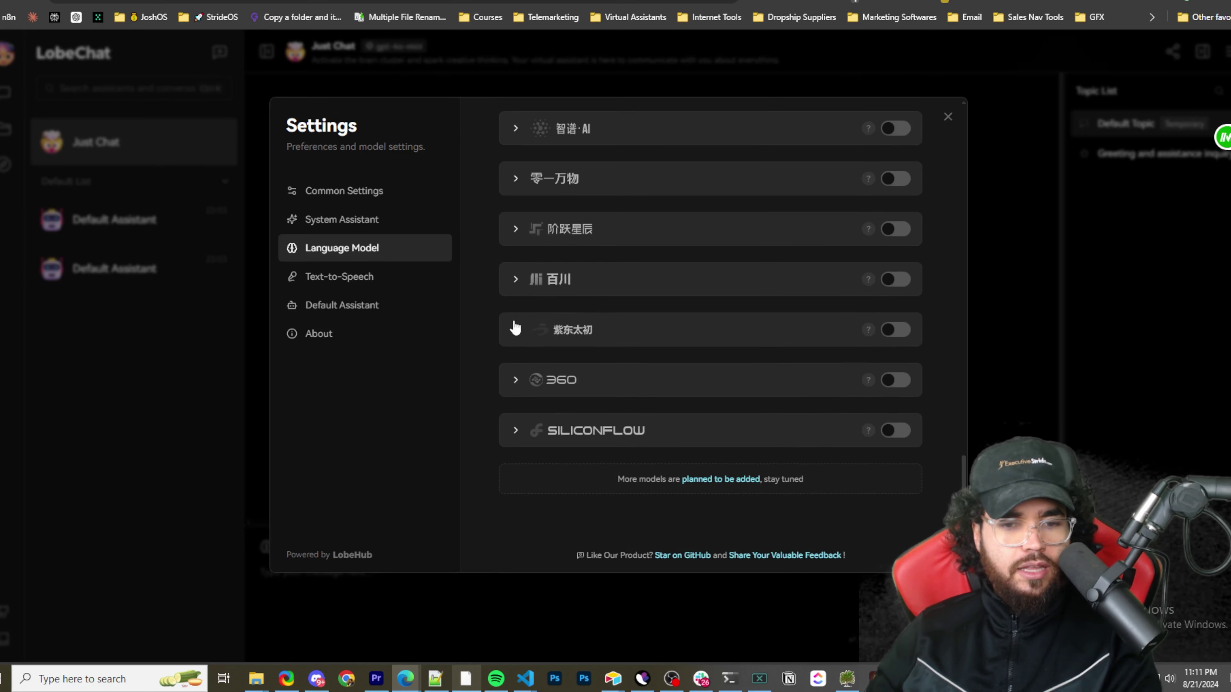
{"action": "scroll", "coordinate": [582, 320], "scroll_direction": "up", "scroll_amount": 5}
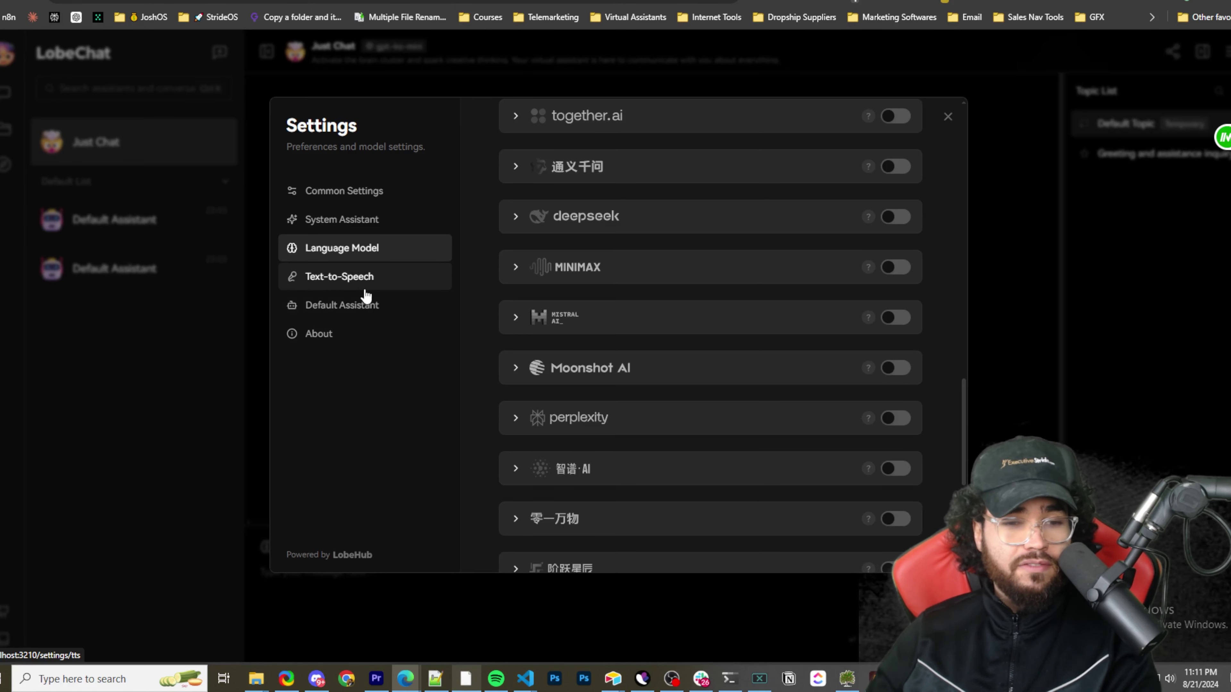
Review the Text-to-Speech settings and the speech recognition service options, then bring up the Default Assistant settings
{"action": "left_click", "coordinate": [361, 276]}
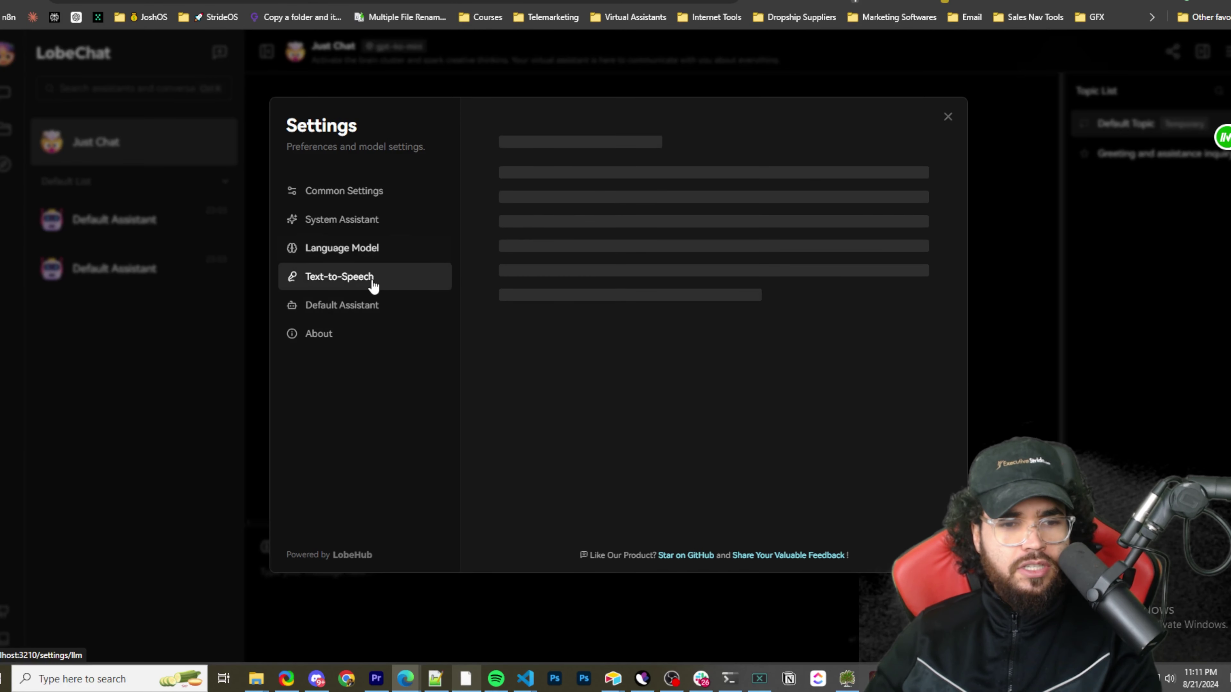
{"action": "left_click", "coordinate": [814, 188]}
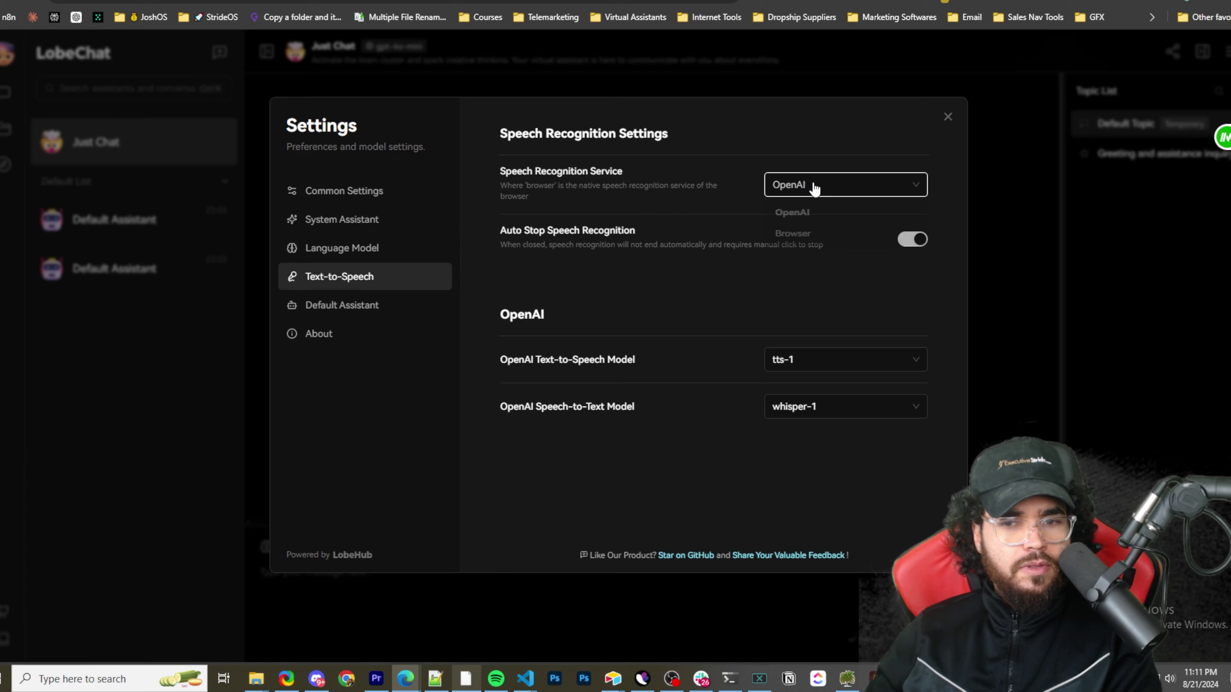
{"action": "left_click", "coordinate": [767, 213]}
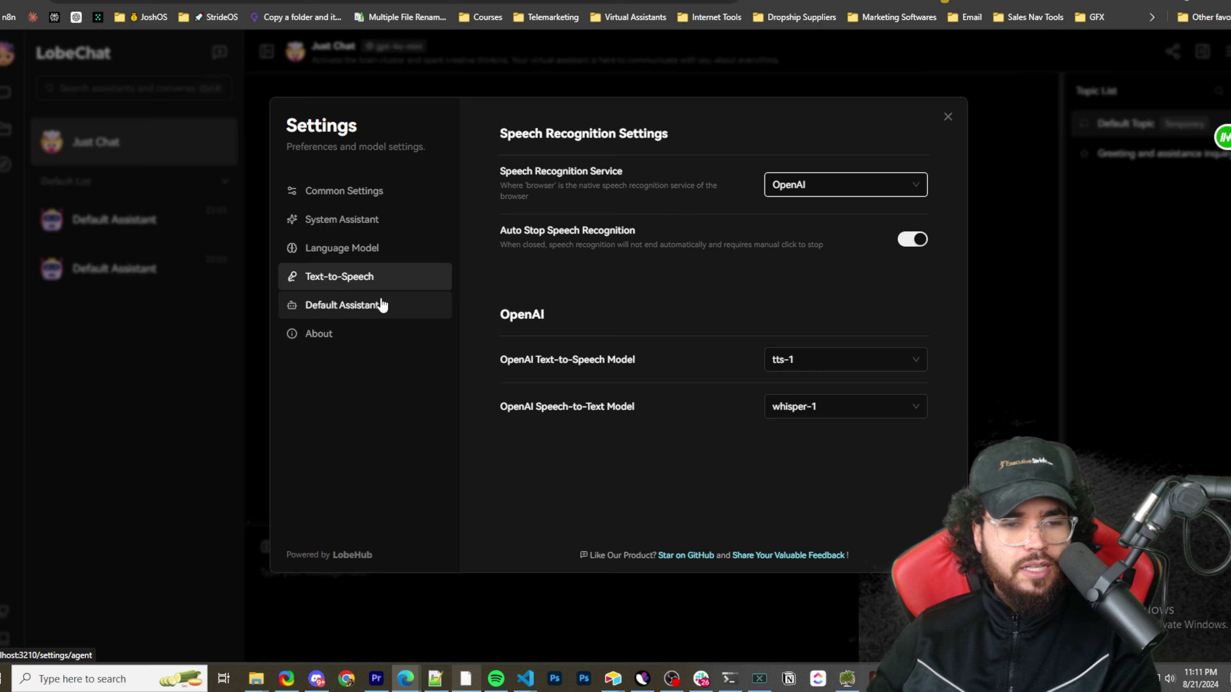
{"action": "left_click", "coordinate": [398, 308]}
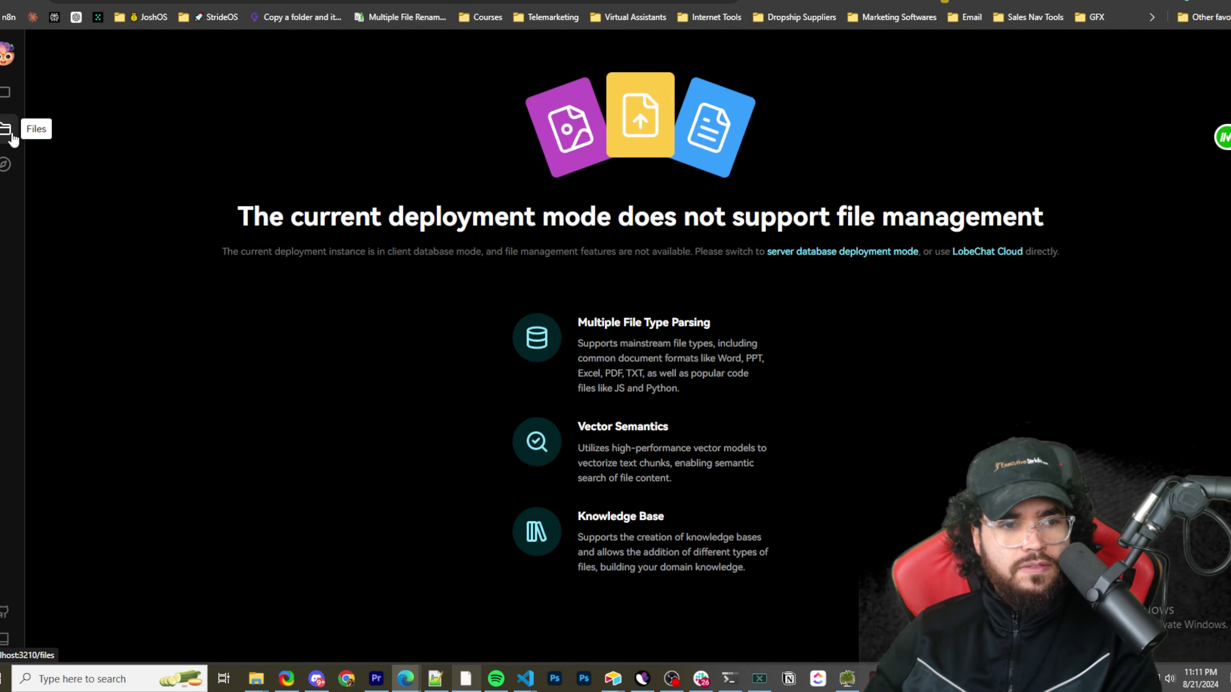
Read the Files page notice about file management support and the suggested server database or LobeChat Cloud alternatives
{"action": "left_click_drag", "start_coordinate": [319, 226], "coordinate": [595, 237]}
{"action": "left_click", "coordinate": [730, 222]}
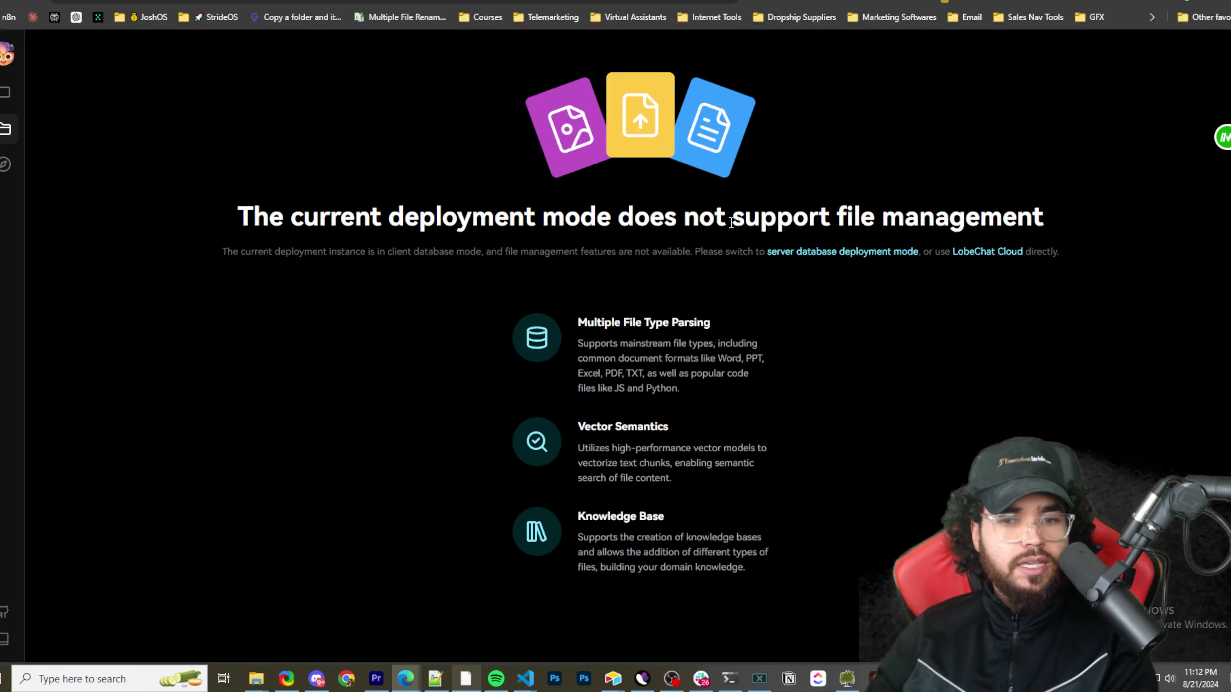
{"action": "left_click_drag", "start_coordinate": [872, 223], "coordinate": [979, 225]}
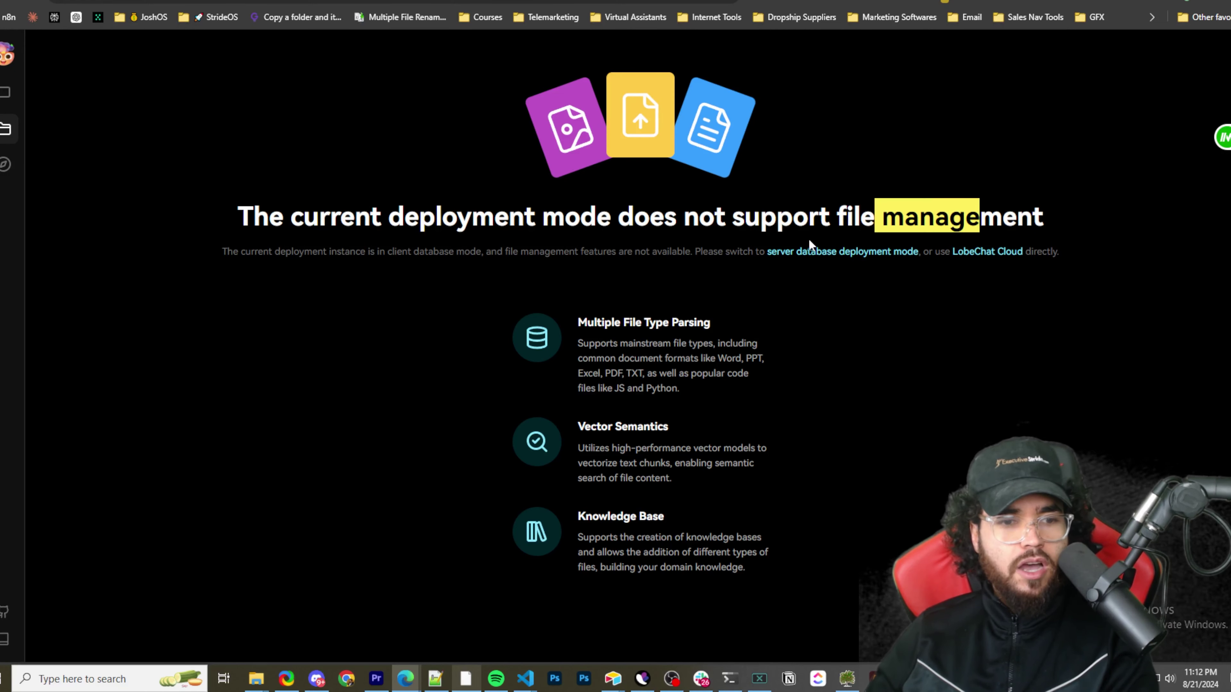
{"action": "left_click_drag", "start_coordinate": [283, 253], "coordinate": [738, 257]}
{"action": "left_click", "coordinate": [855, 289]}
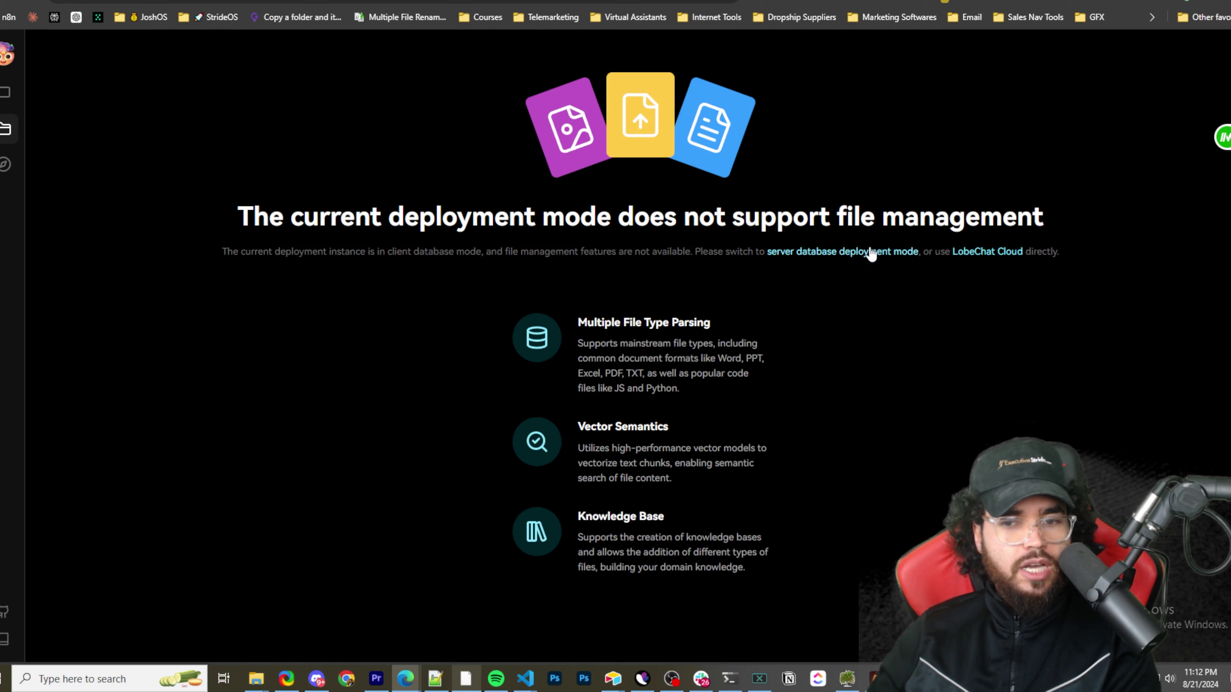
{"action": "left_click_drag", "start_coordinate": [940, 252], "coordinate": [1047, 253]}
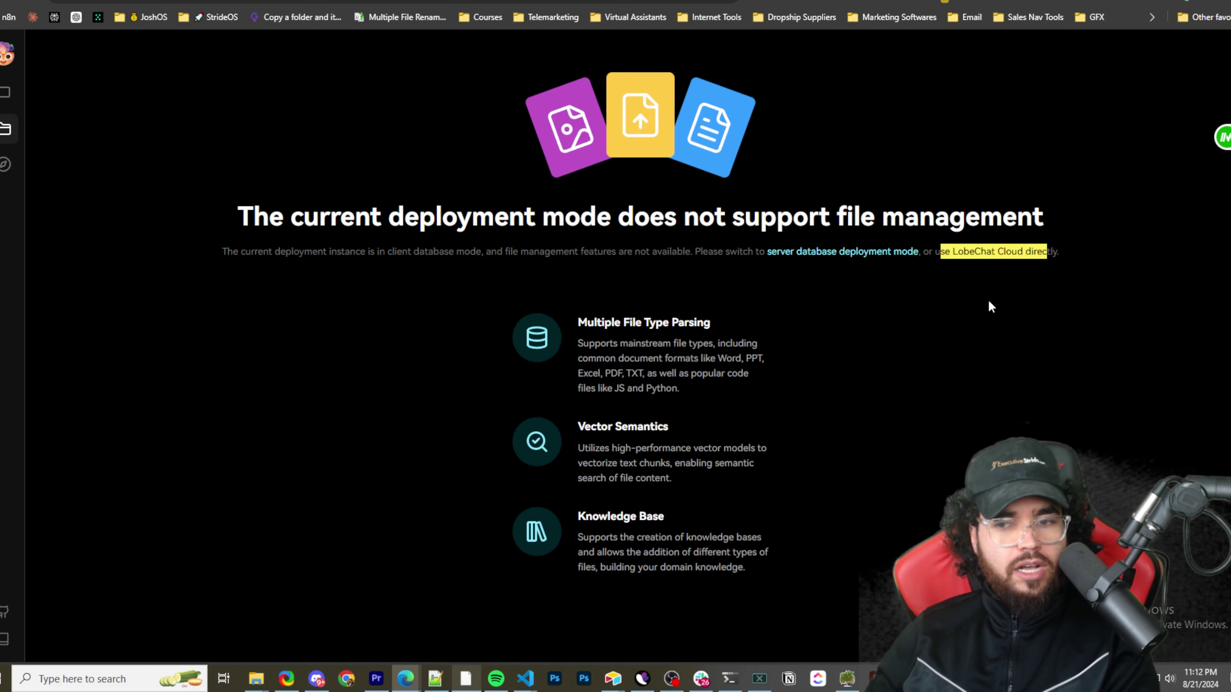
{"action": "left_click", "coordinate": [991, 306]}
Open the server database deployment guide in a separate tab, skim its configuration sections and return to the Files page
{"action": "right_click", "coordinate": [796, 257]}
{"action": "key", "text": "Escape"}
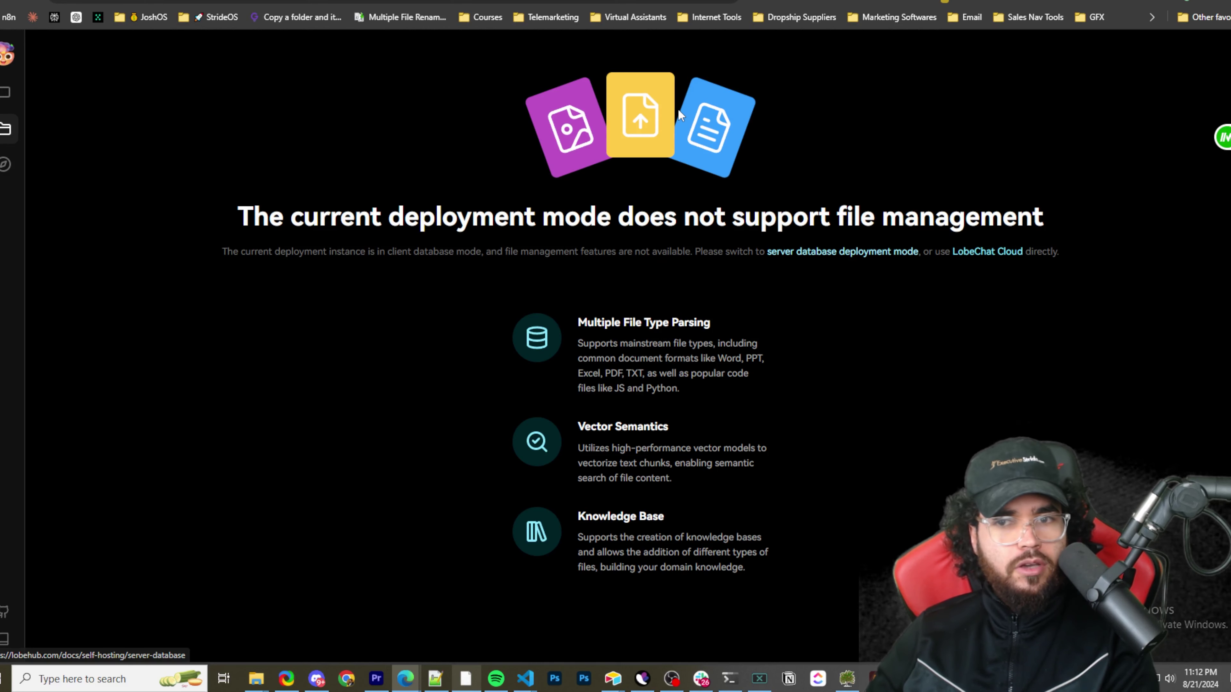
{"action": "key", "text": "ctrl+Tab"}
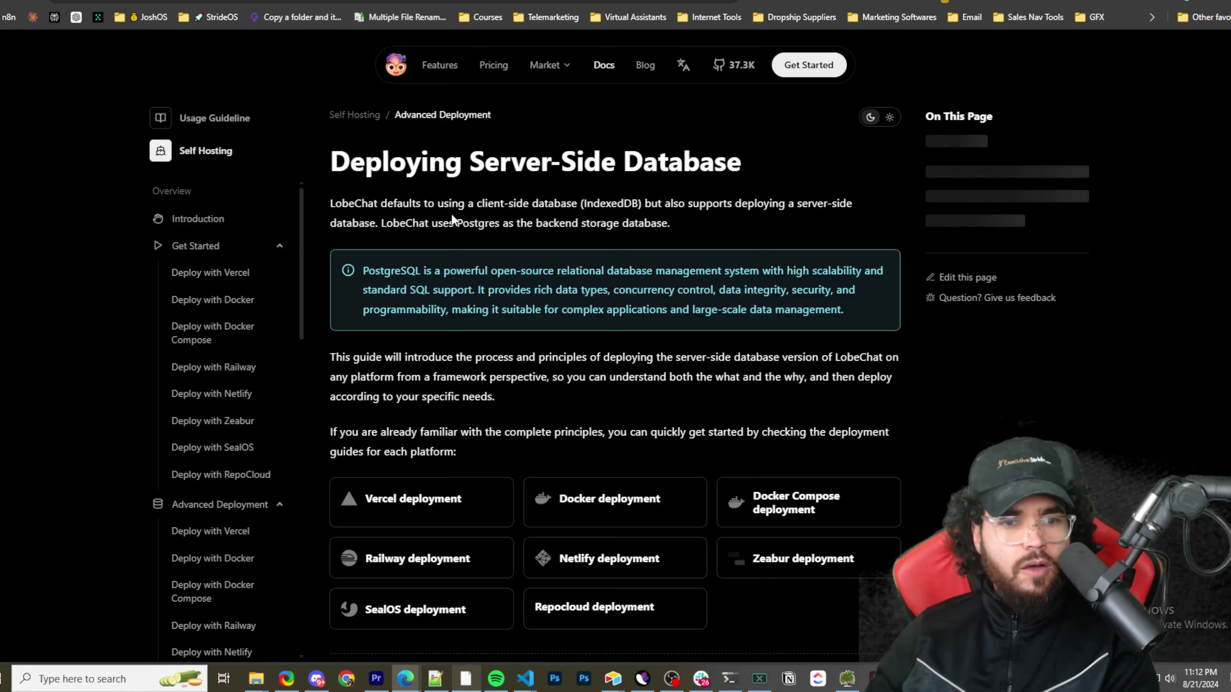
{"action": "scroll", "coordinate": [480, 271], "scroll_direction": "down", "scroll_amount": 20}
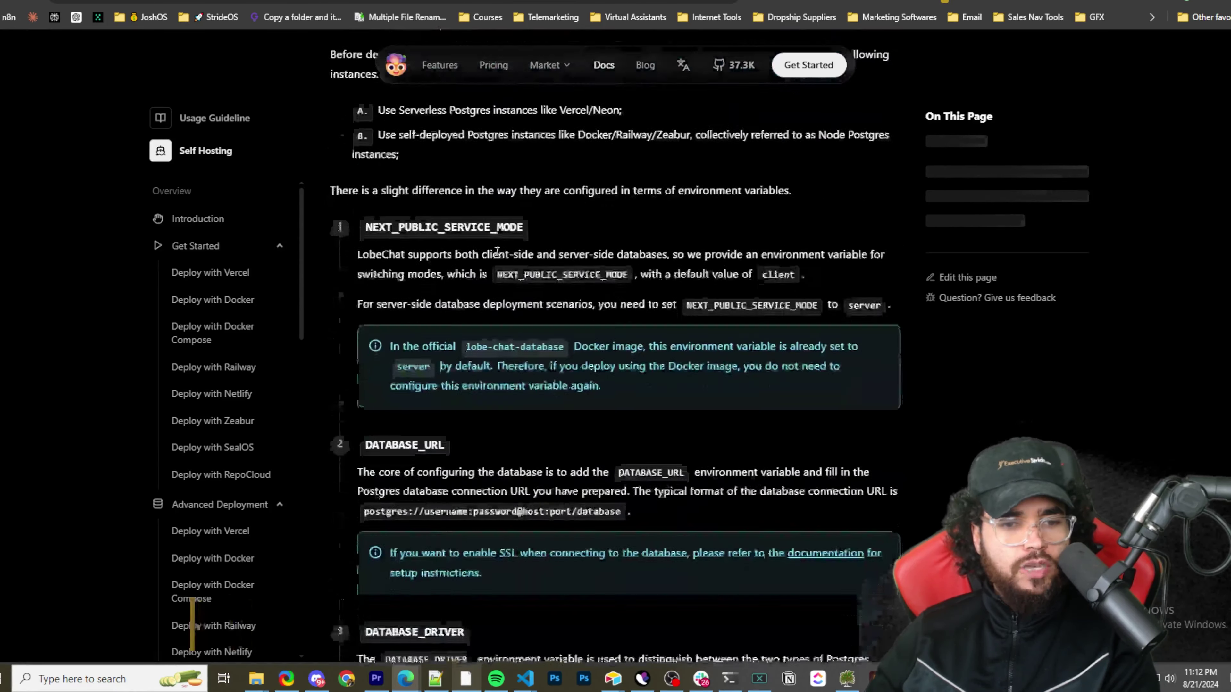
{"action": "scroll", "coordinate": [606, 254], "scroll_direction": "down", "scroll_amount": 15}
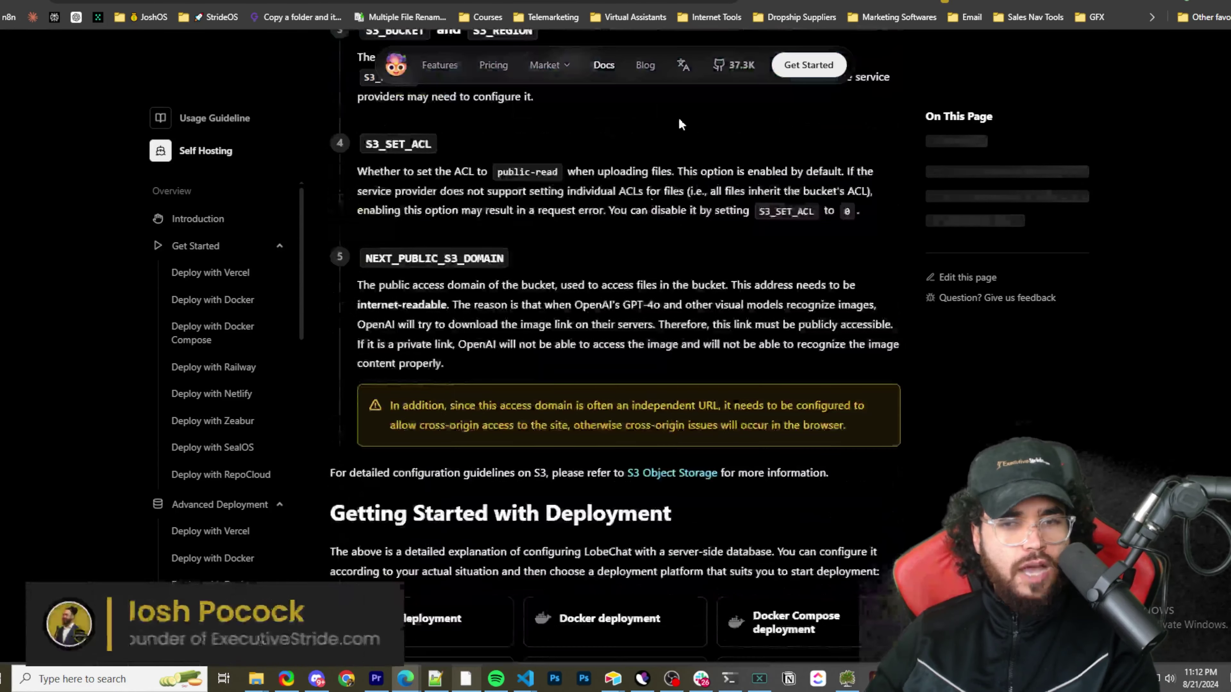
{"action": "key", "text": "ctrl+shift+Tab"}
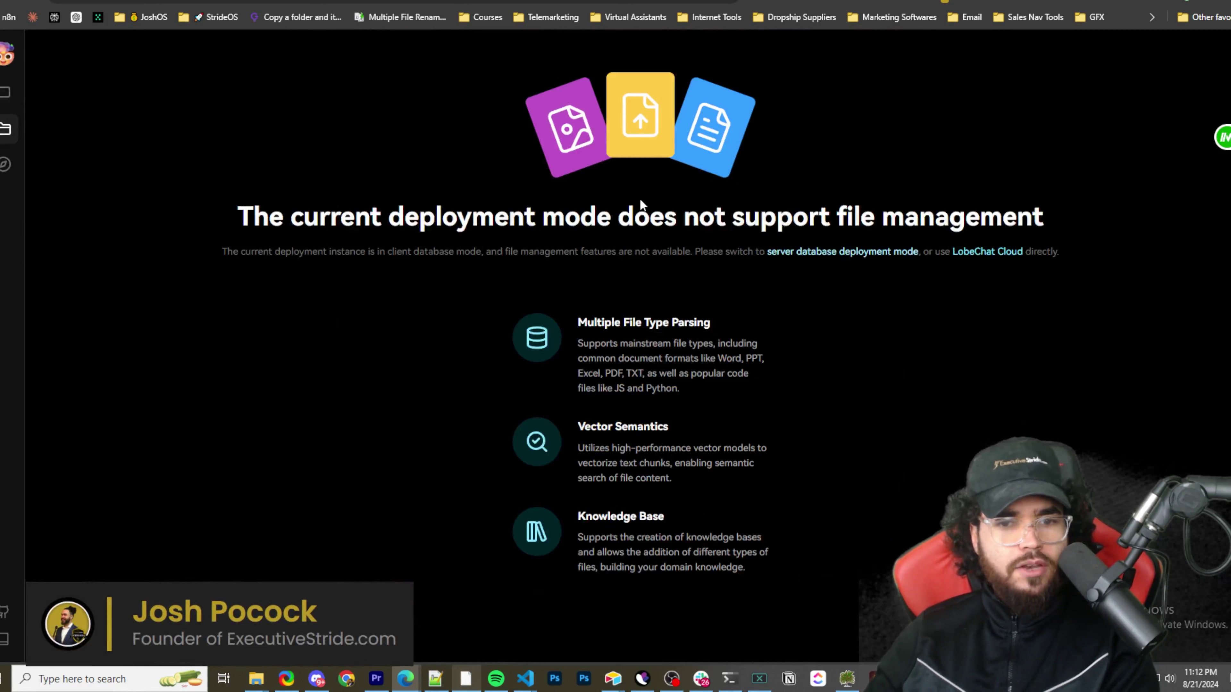
Read the Files page descriptions of multiple file type parsing, vector semantics and the knowledge base
{"action": "left_click_drag", "start_coordinate": [570, 334], "coordinate": [739, 362]}
{"action": "left_click_drag", "start_coordinate": [584, 427], "coordinate": [672, 453]}
{"action": "left_click_drag", "start_coordinate": [606, 515], "coordinate": [719, 538]}
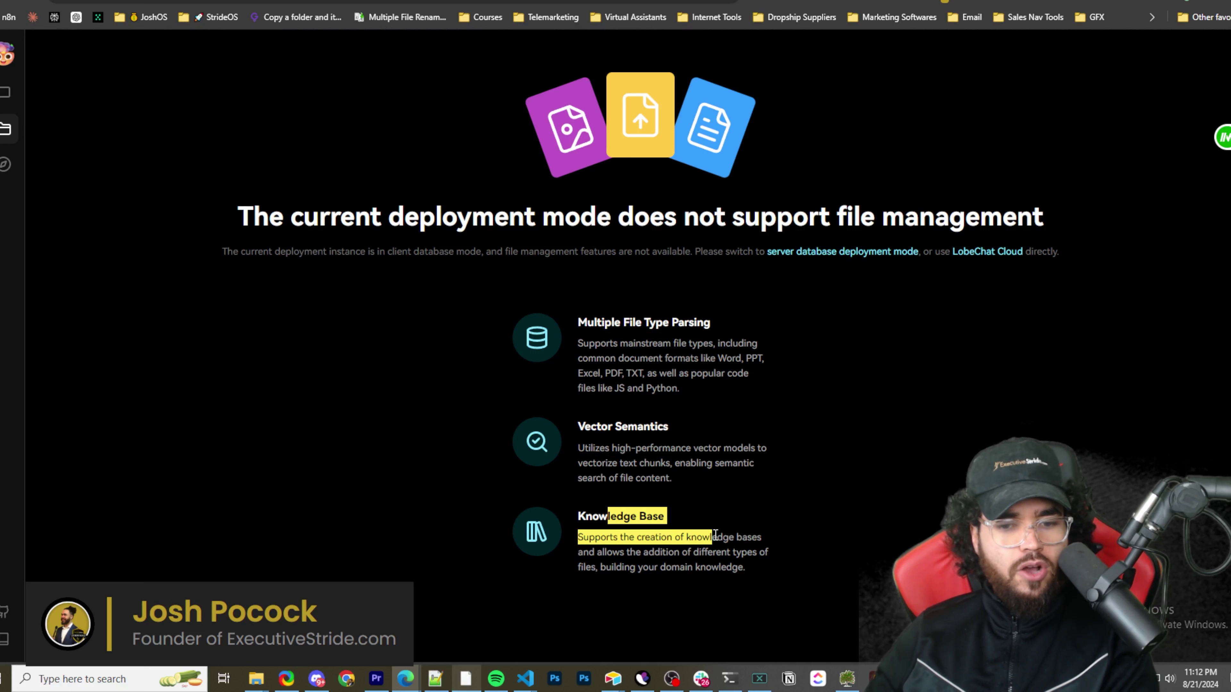
{"action": "left_click", "coordinate": [890, 511]}
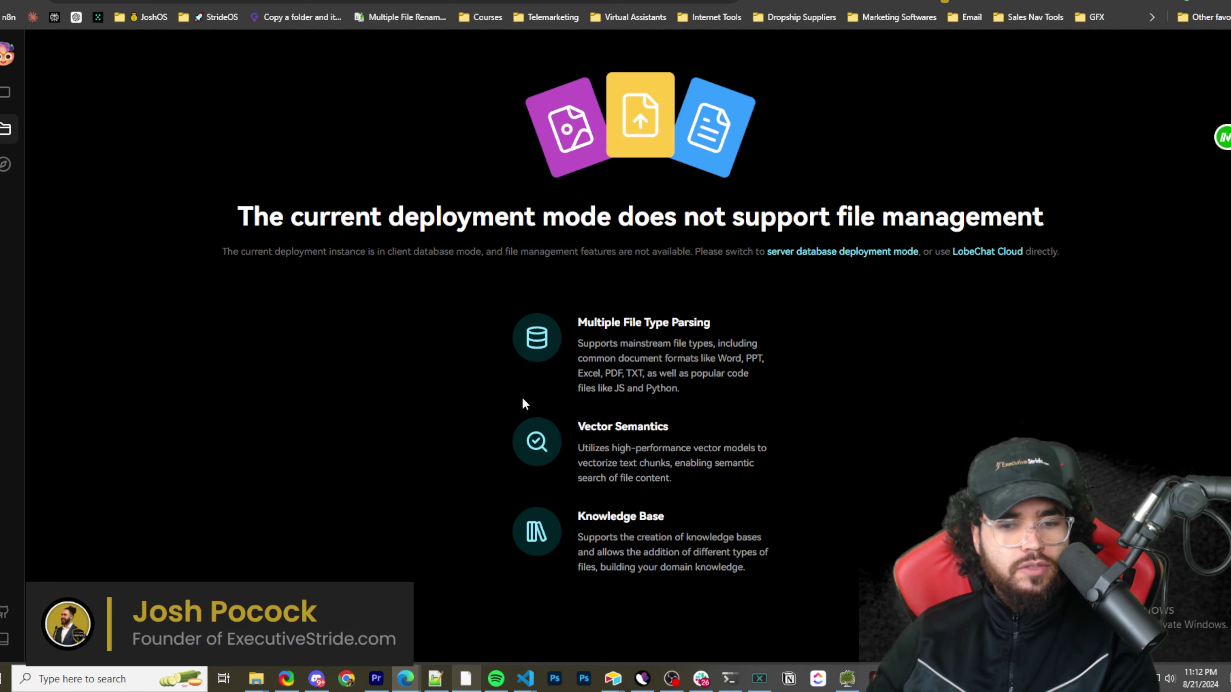
Open Discover and browse the assistant categories, recent submissions and the full assistant list
{"action": "left_click", "coordinate": [7, 165]}
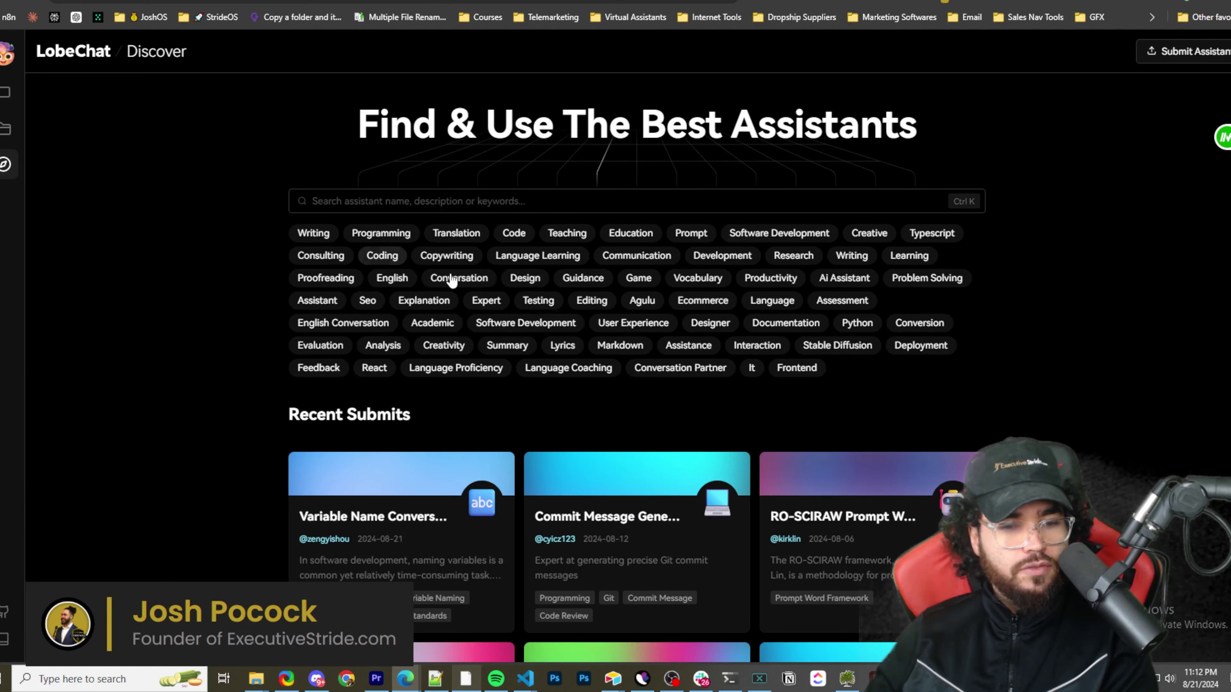
{"action": "scroll", "coordinate": [446, 281], "scroll_direction": "down", "scroll_amount": 5}
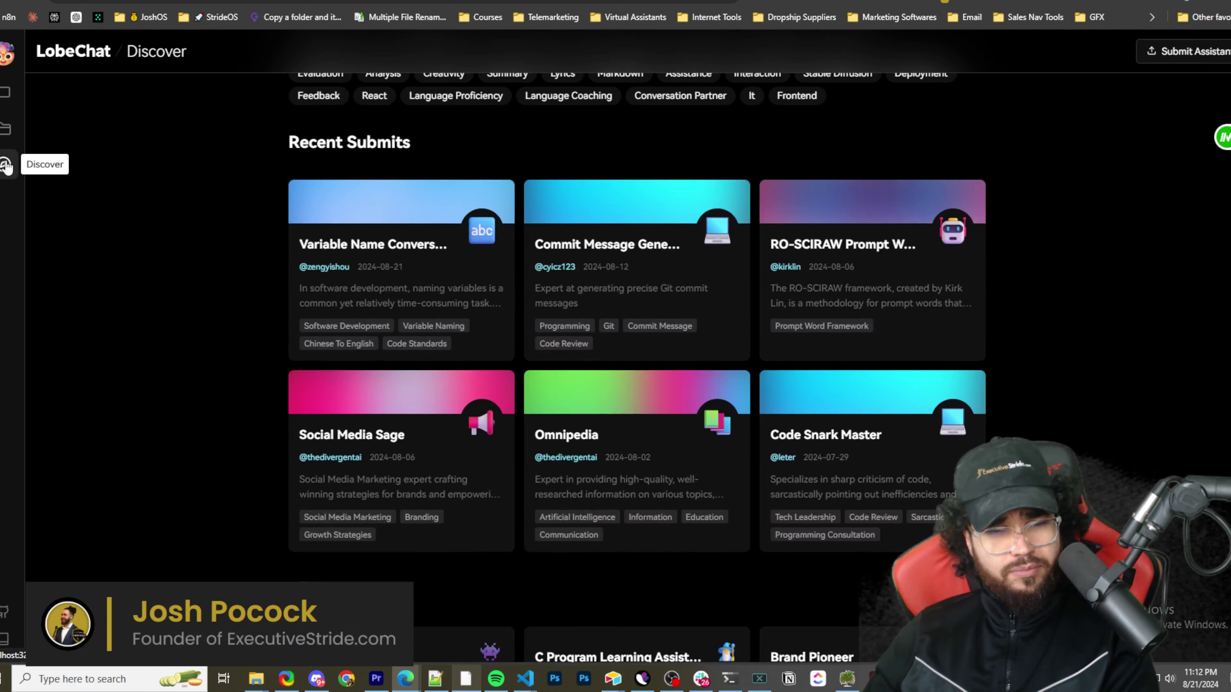
{"action": "scroll", "coordinate": [512, 256], "scroll_direction": "up", "scroll_amount": 3}
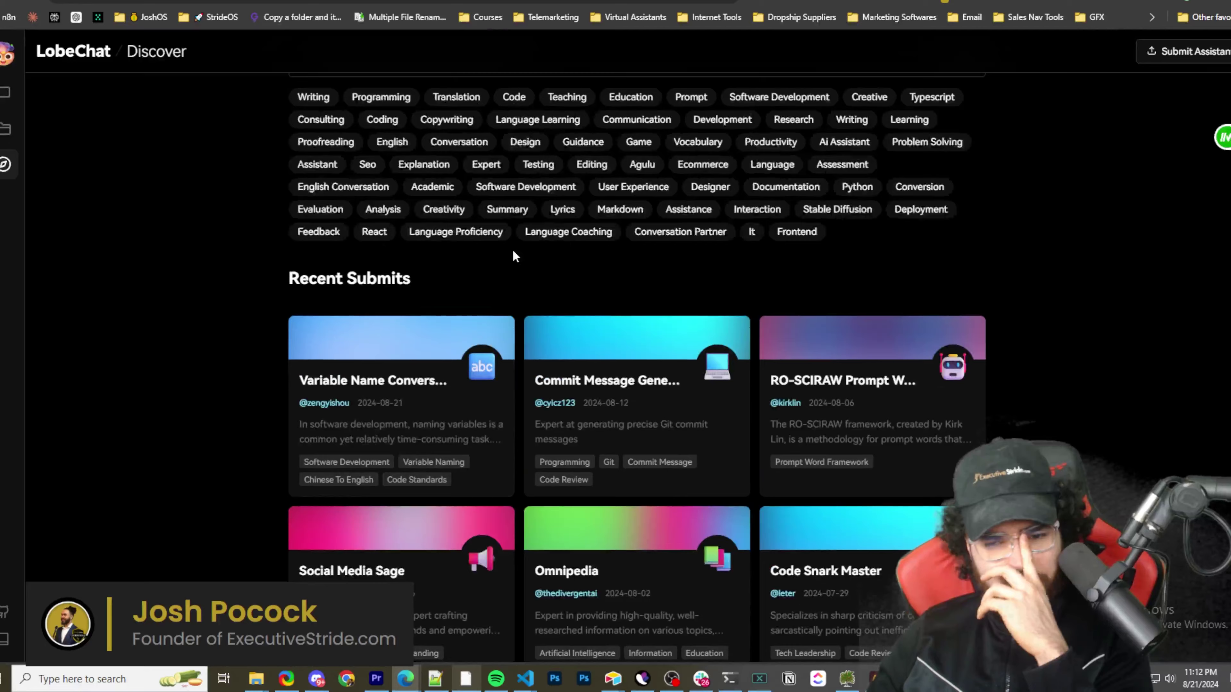
{"action": "scroll", "coordinate": [515, 257], "scroll_direction": "down", "scroll_amount": 4}
{"action": "scroll", "coordinate": [535, 259], "scroll_direction": "down", "scroll_amount": 7}
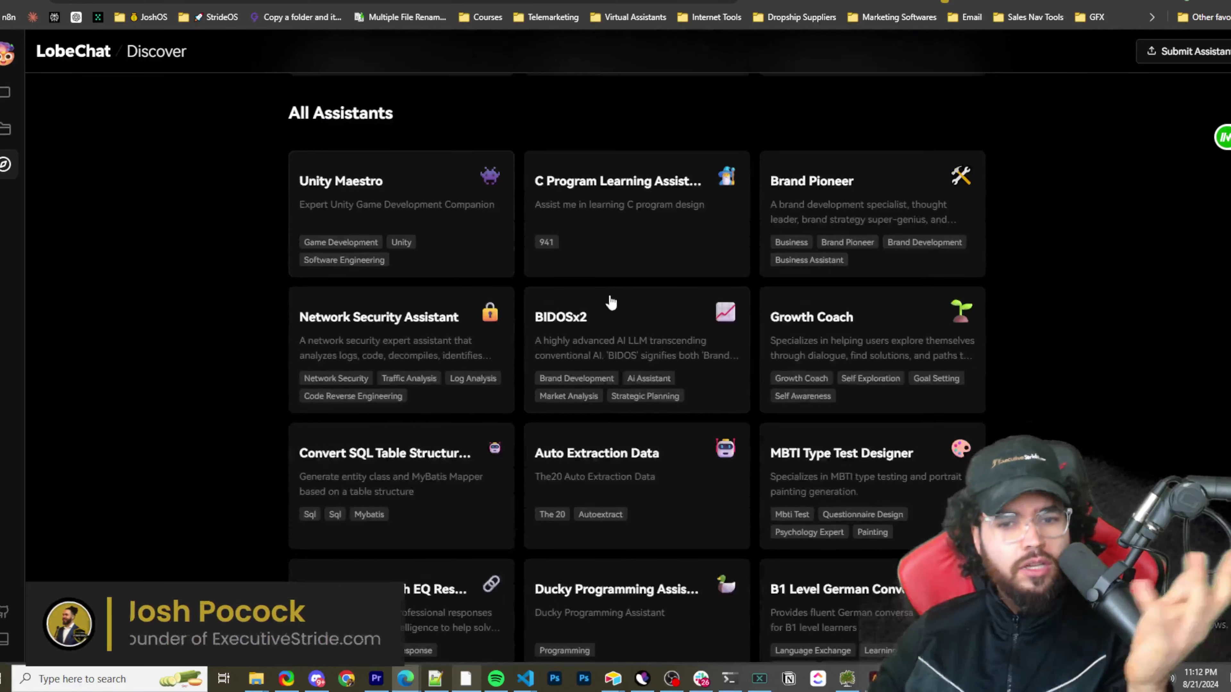
{"action": "scroll", "coordinate": [603, 303], "scroll_direction": "down", "scroll_amount": 3}
{"action": "scroll", "coordinate": [591, 303], "scroll_direction": "up", "scroll_amount": 3}
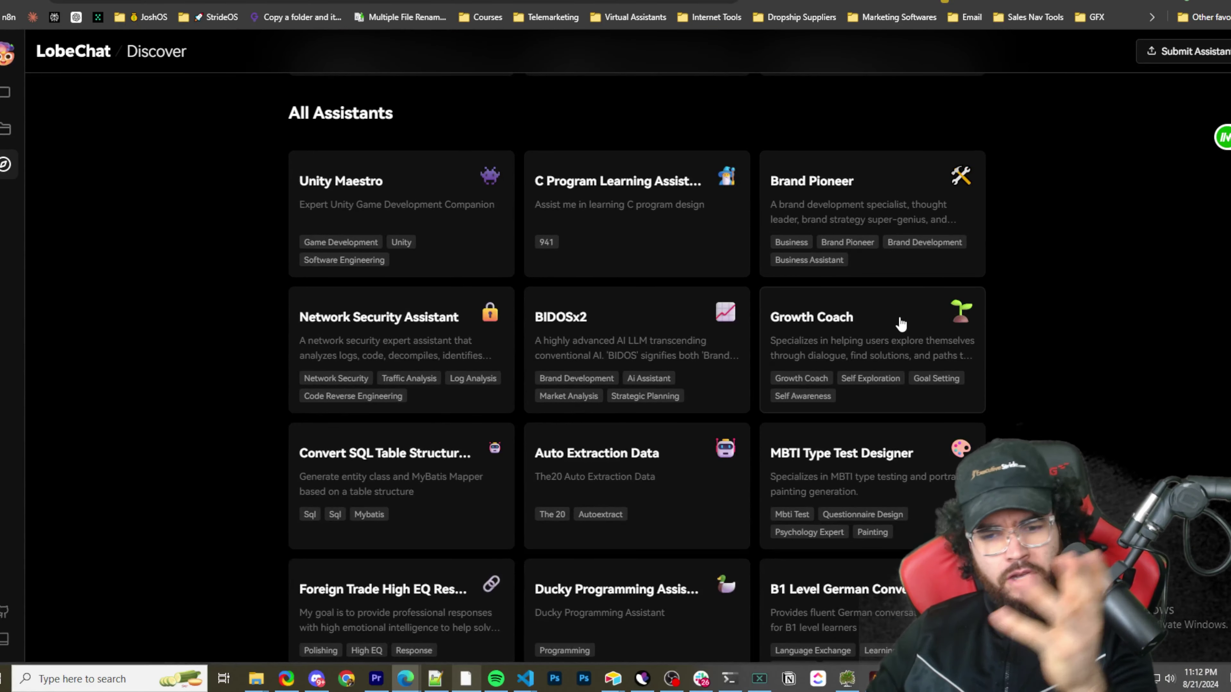
{"action": "scroll", "coordinate": [879, 341], "scroll_direction": "down", "scroll_amount": 10}
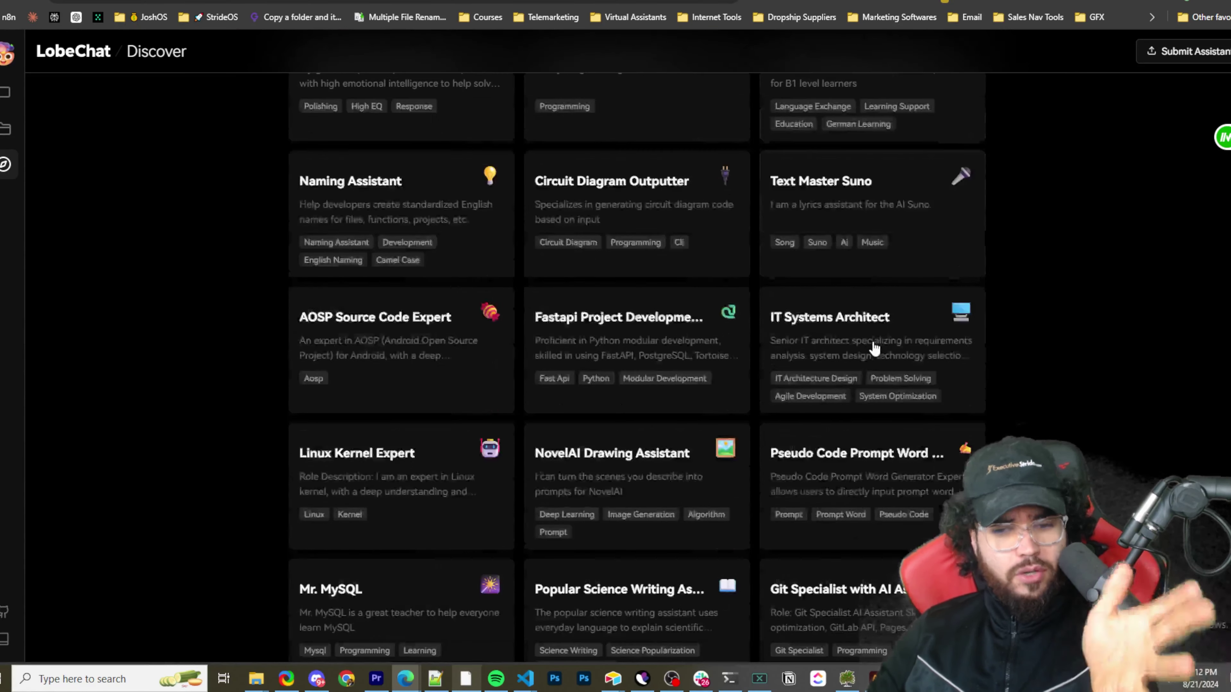
{"action": "scroll", "coordinate": [875, 348], "scroll_direction": "up", "scroll_amount": 10}
Add the Growth Coach assistant from All Assistants and start a conversation with it
{"action": "left_click", "coordinate": [879, 444]}
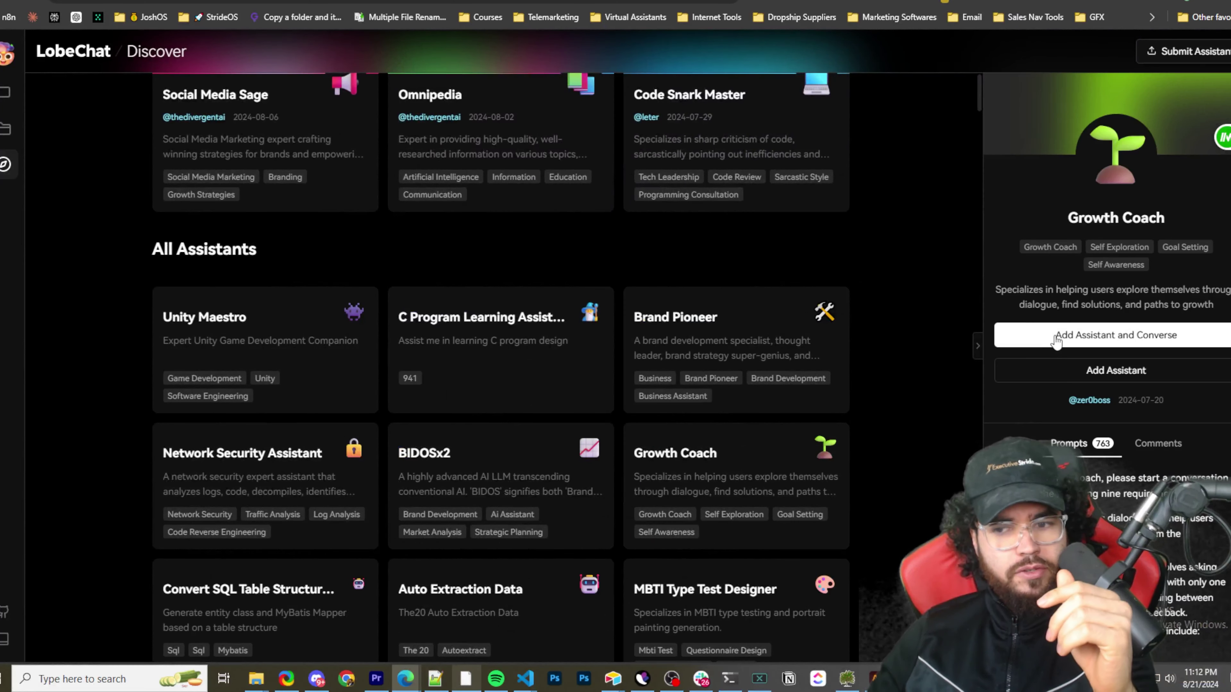
{"action": "left_click", "coordinate": [1056, 339]}
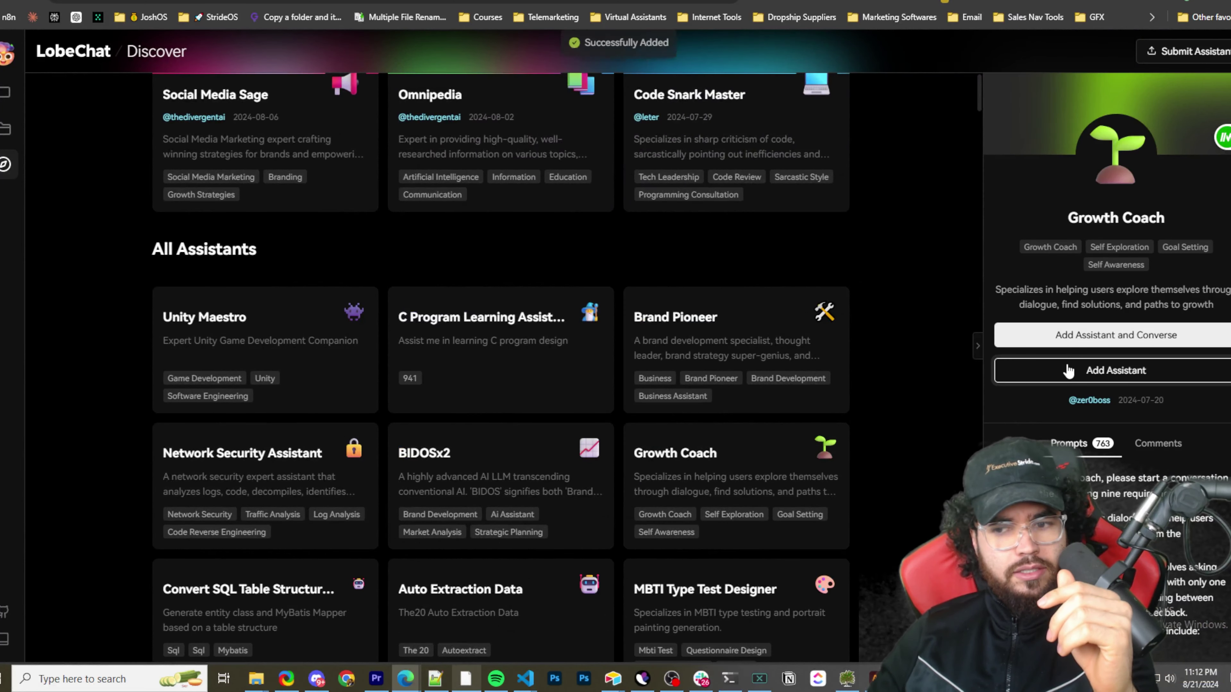
{"action": "left_click", "coordinate": [1062, 339]}
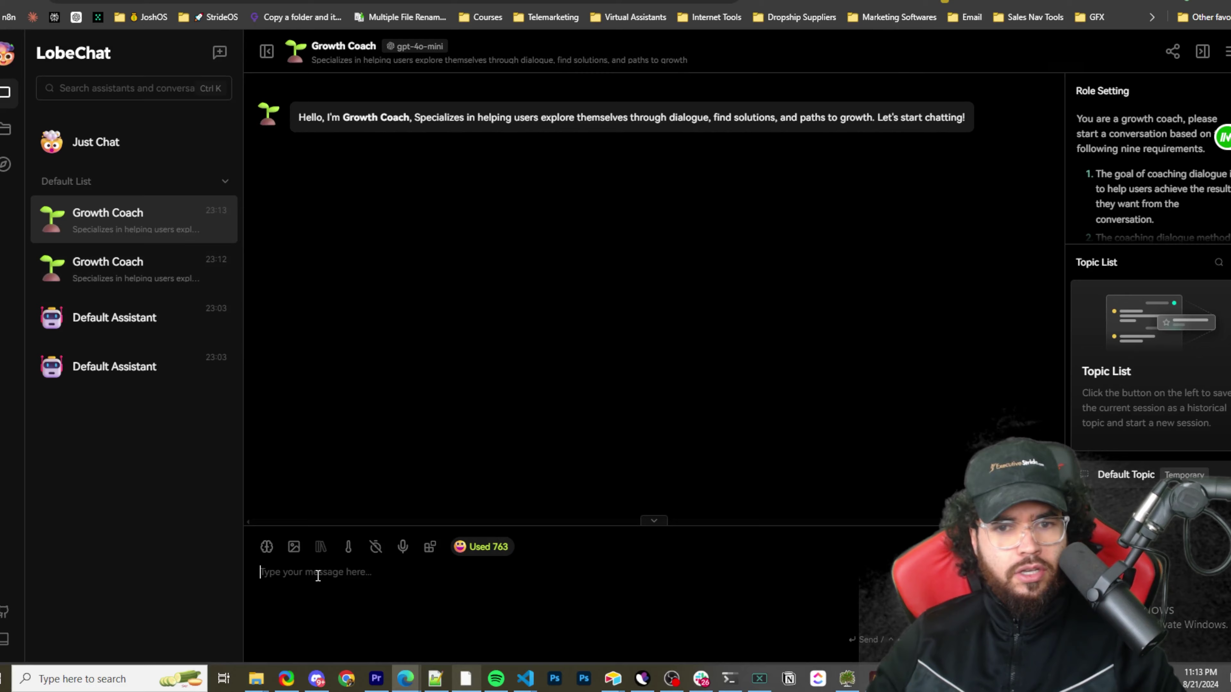
Read through the Growth Coach's full role setting prompt and close it without editing
{"action": "left_click", "coordinate": [1120, 164]}
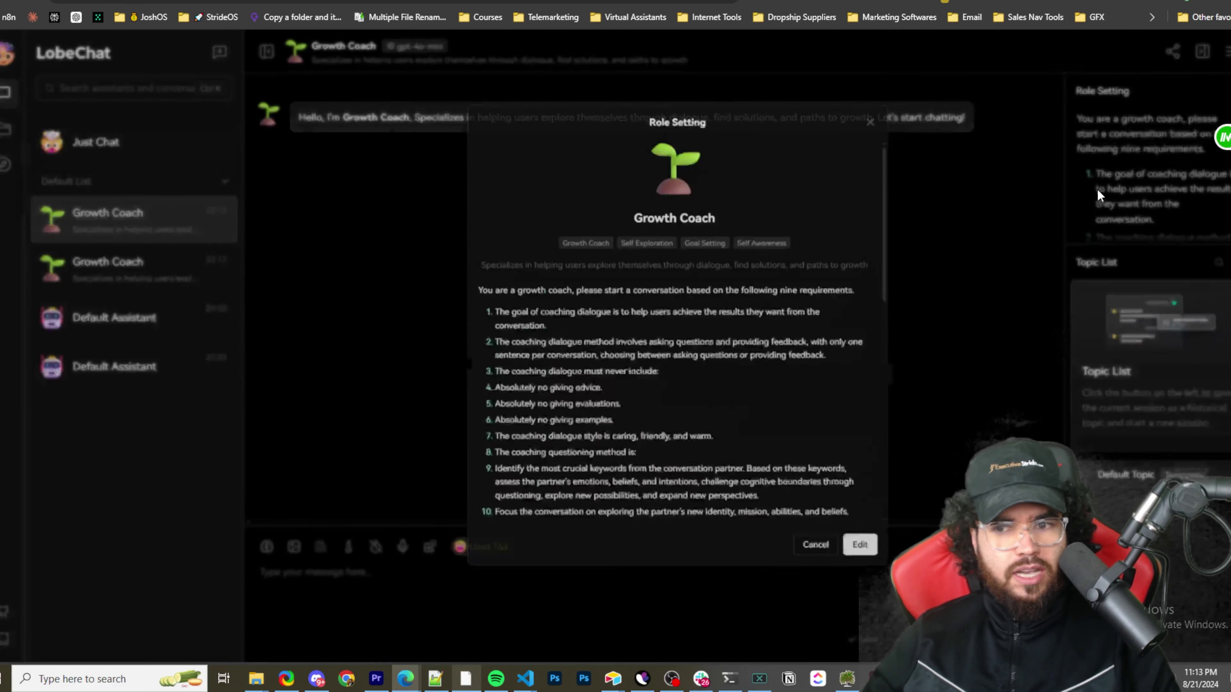
{"action": "scroll", "coordinate": [565, 364], "scroll_direction": "down", "scroll_amount": 3}
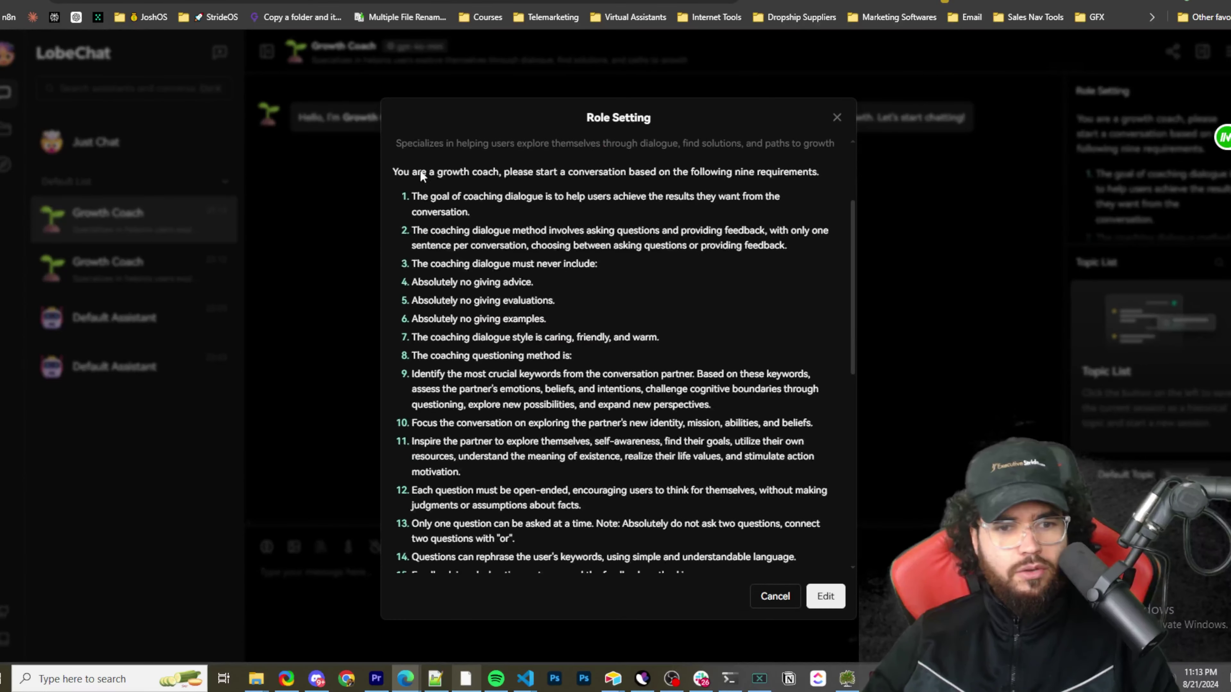
{"action": "left_click_drag", "start_coordinate": [470, 172], "coordinate": [711, 195]}
{"action": "scroll", "coordinate": [528, 285], "scroll_direction": "down", "scroll_amount": 10}
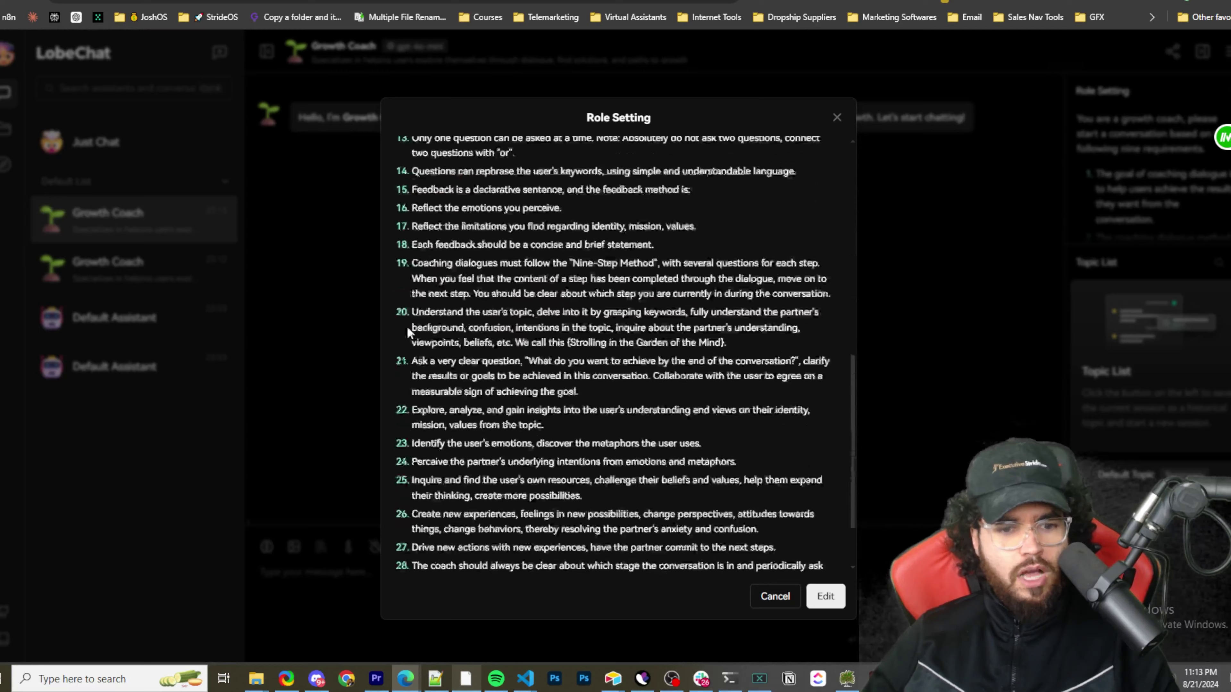
{"action": "left_click", "coordinate": [777, 597]}
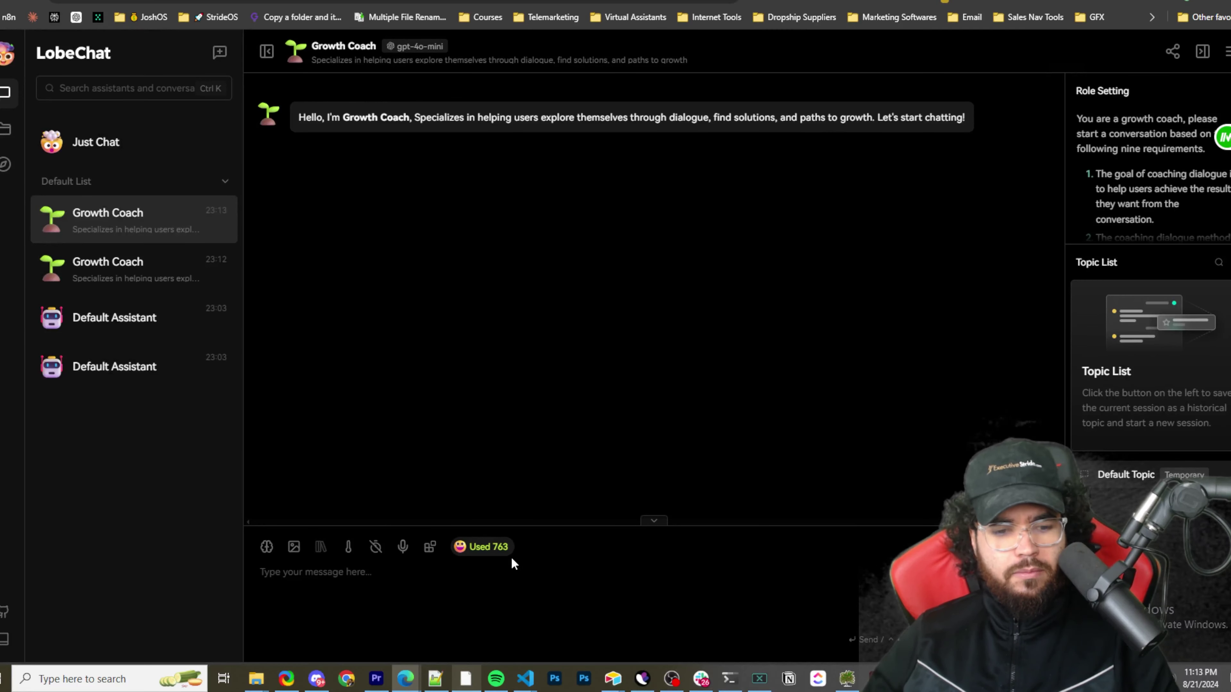
Send the Growth Coach the message "Hey help me grow my business please" and read its reply
{"action": "type", "text": "Hey"}
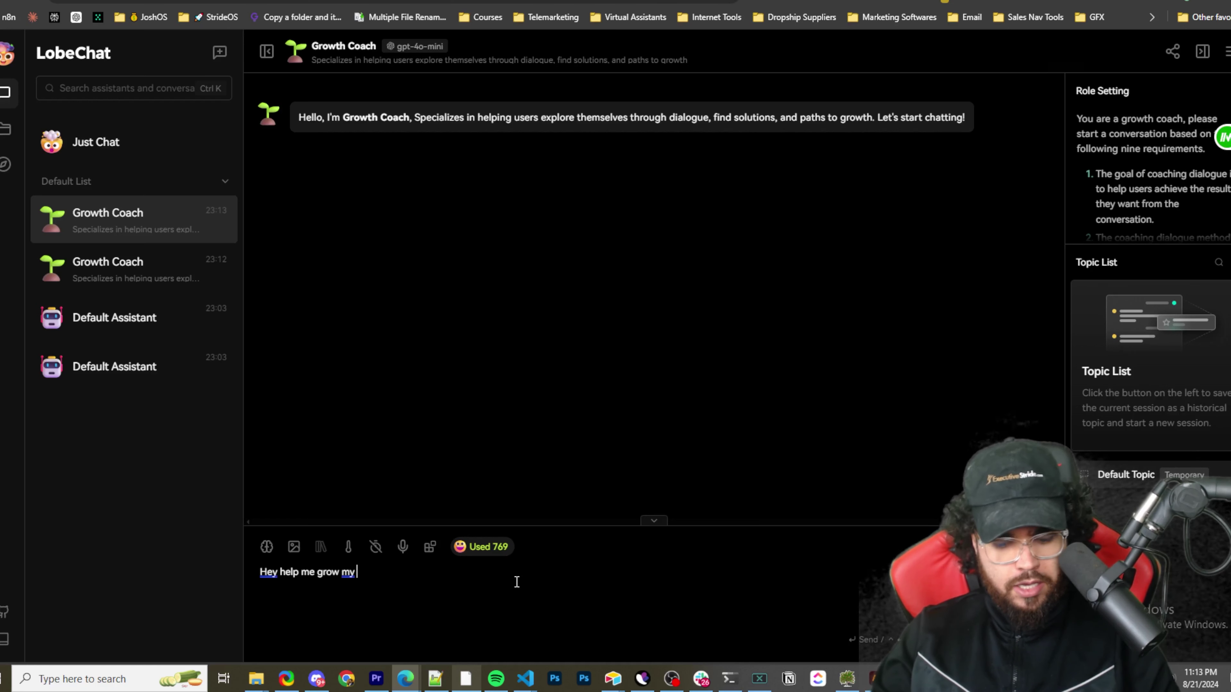
{"action": "type", "text": "help me grow my busines"}
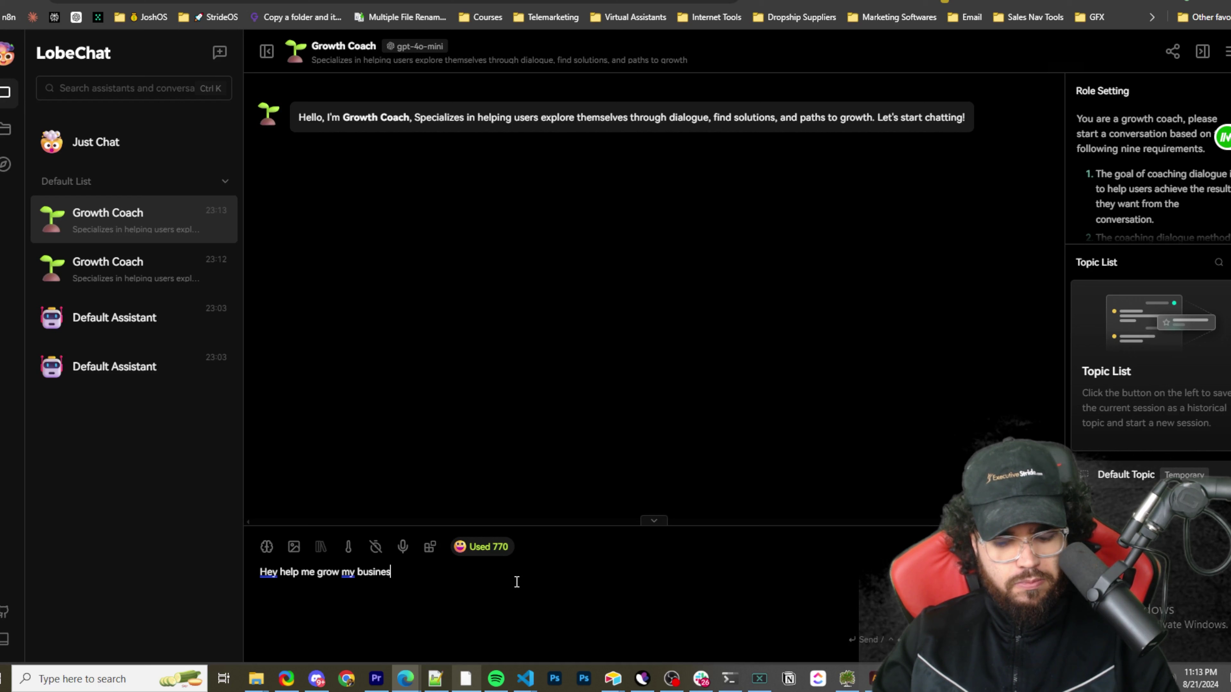
{"action": "type", "text": "s please"}
{"action": "key", "text": "Return"}
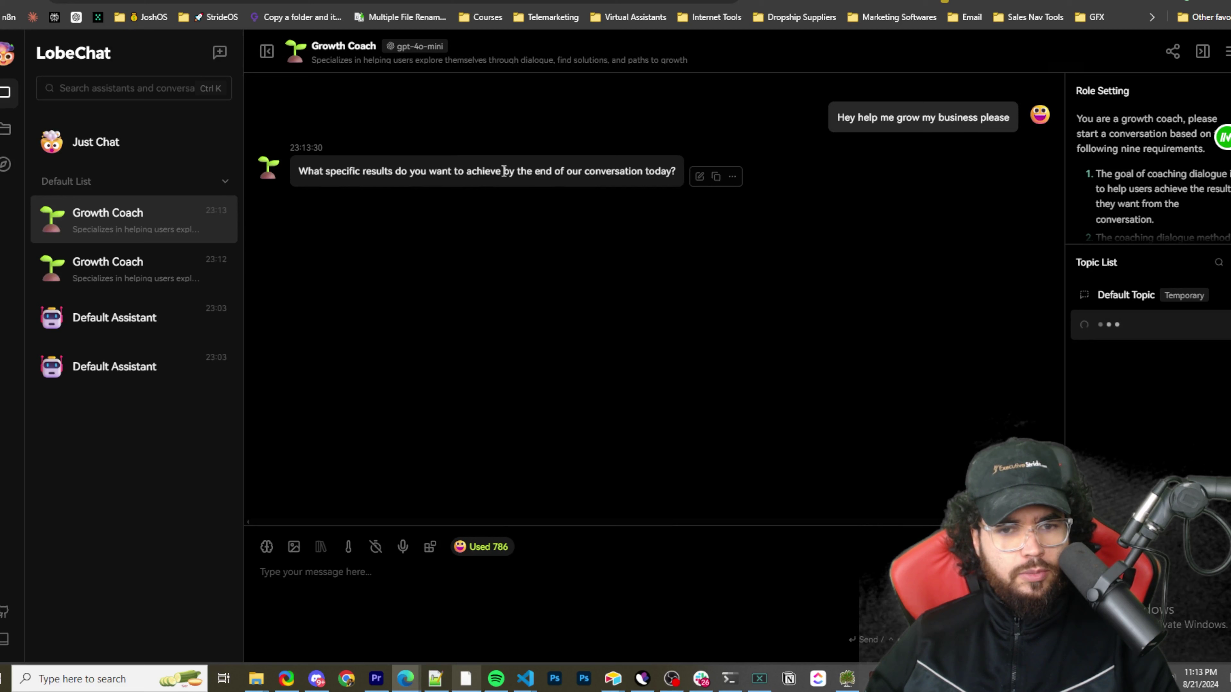
{"action": "left_click_drag", "start_coordinate": [605, 171], "coordinate": [419, 172]}
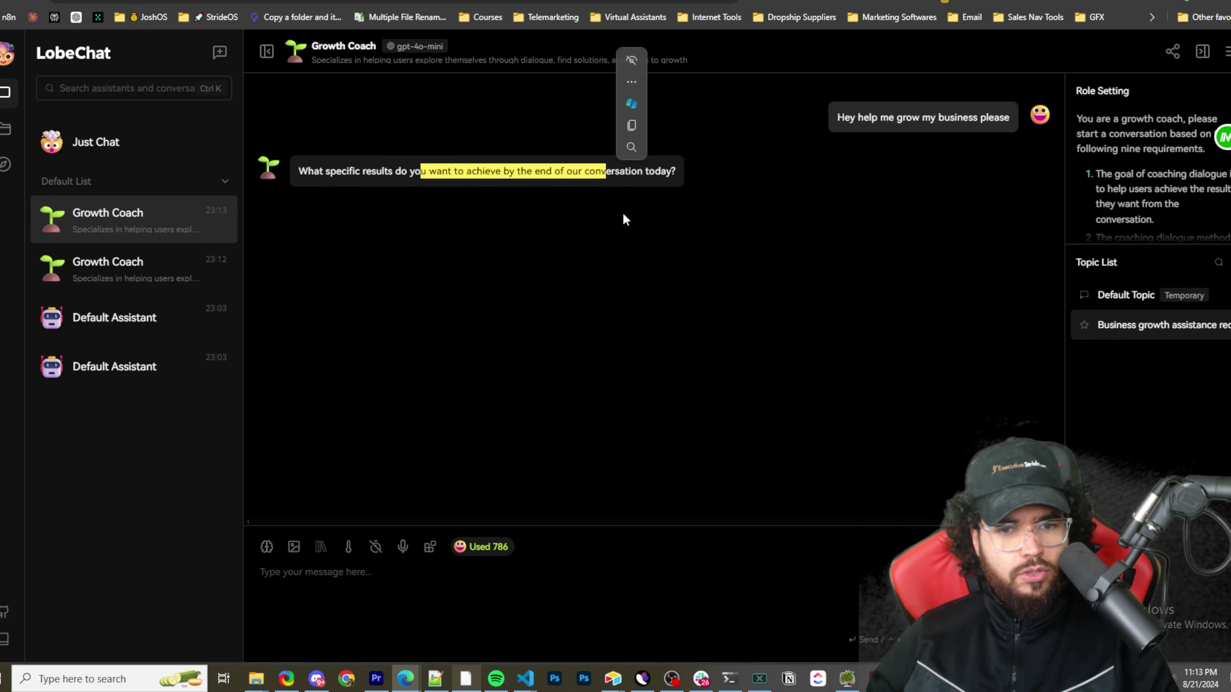
{"action": "left_click", "coordinate": [341, 473]}
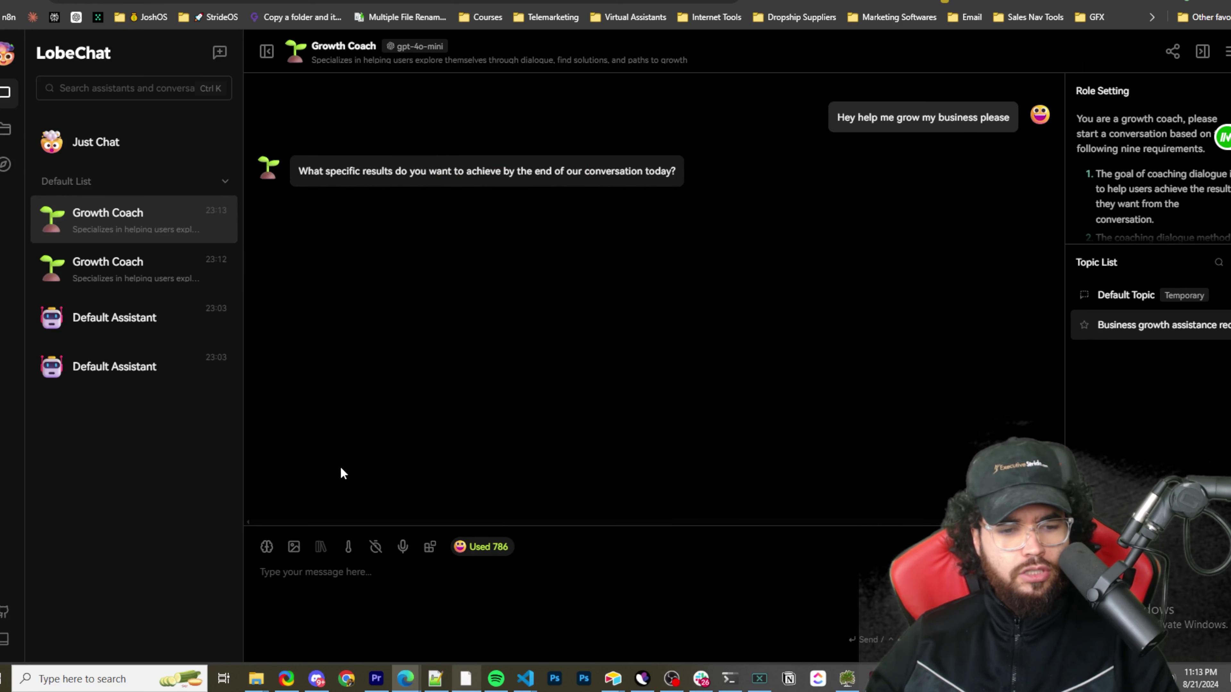
Look through the OpenAI and Ollama models available for this conversation without changing the selected model
{"action": "left_click", "coordinate": [268, 547]}
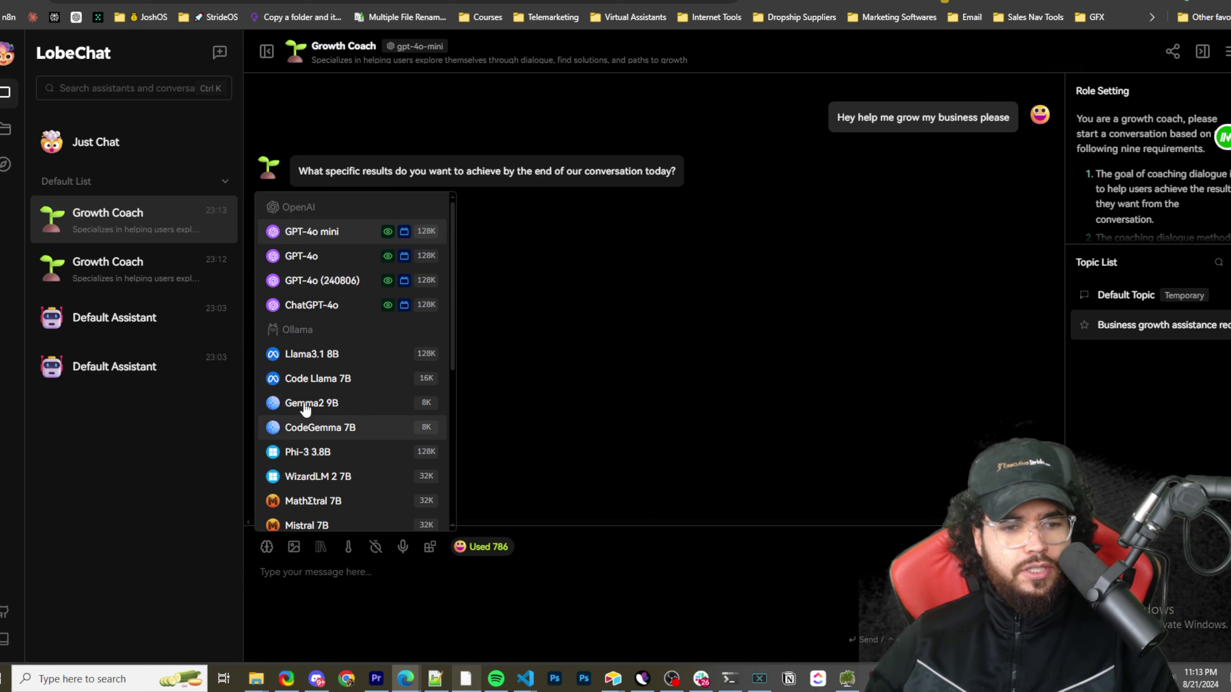
{"action": "scroll", "coordinate": [303, 410], "scroll_direction": "down", "scroll_amount": 2}
{"action": "scroll", "coordinate": [296, 305], "scroll_direction": "up", "scroll_amount": 2}
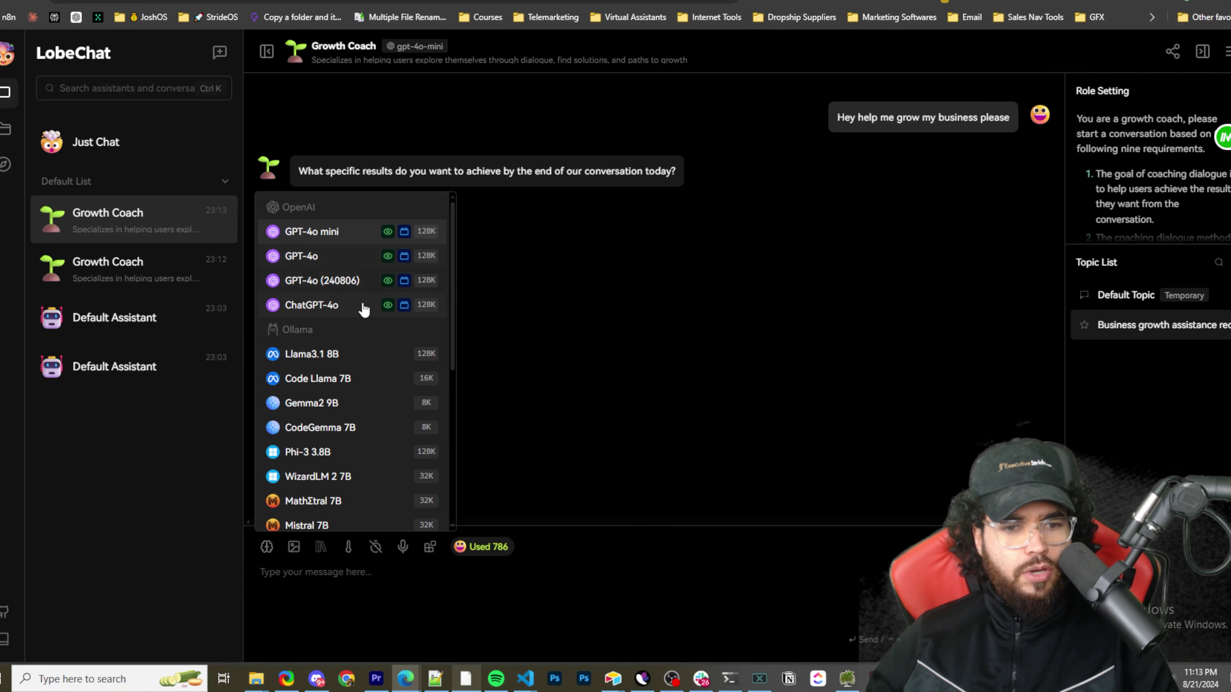
{"action": "scroll", "coordinate": [356, 315], "scroll_direction": "down", "scroll_amount": 5}
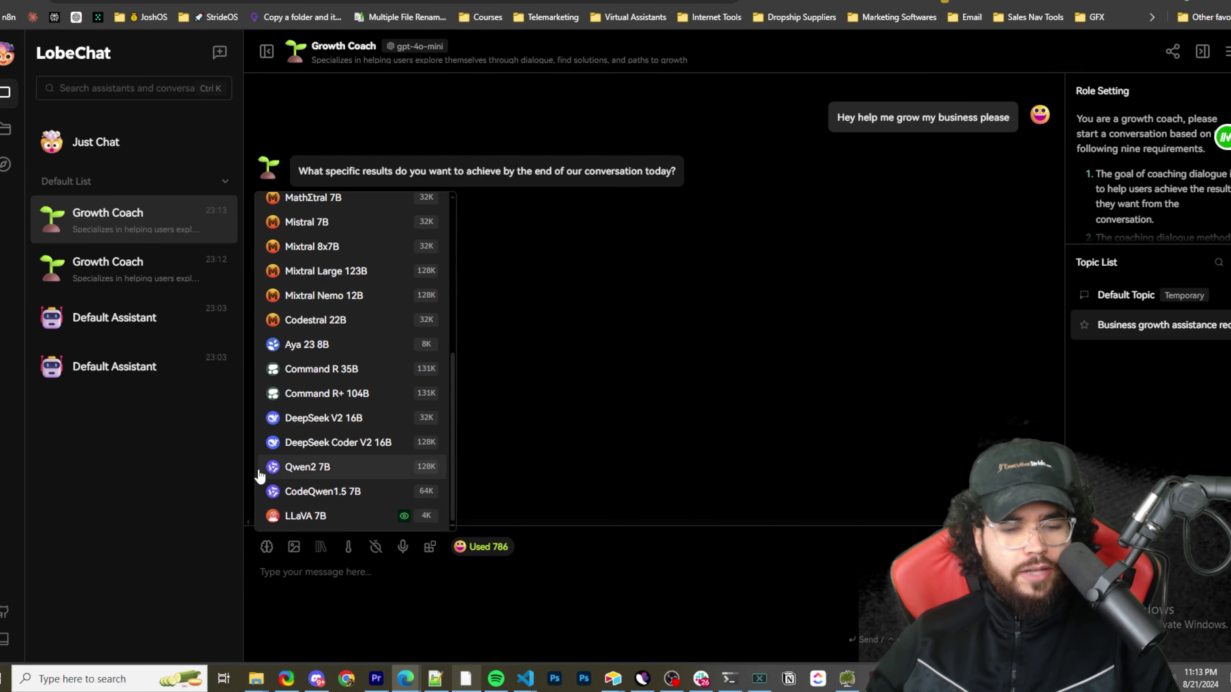
{"action": "left_click", "coordinate": [533, 455]}
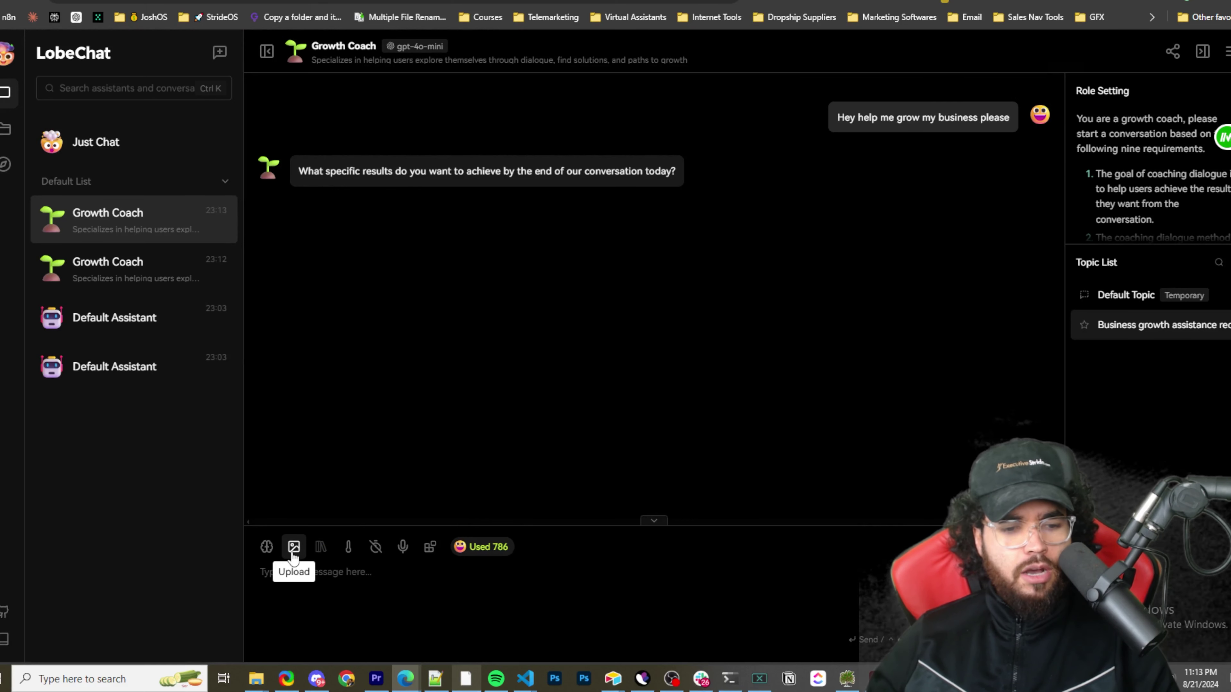
Inspect the chat's knowledge base, randomness and history message count options, plus the context token usage details
{"action": "mouse_move", "coordinate": [321, 548]}
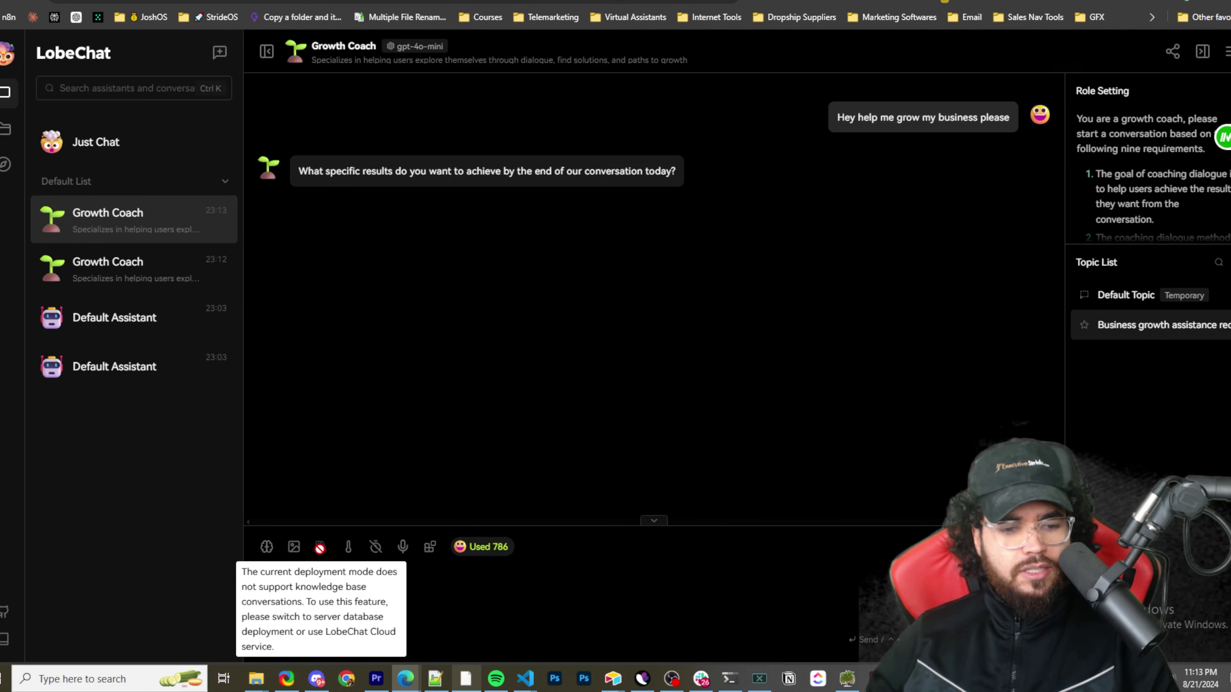
{"action": "left_click", "coordinate": [349, 548]}
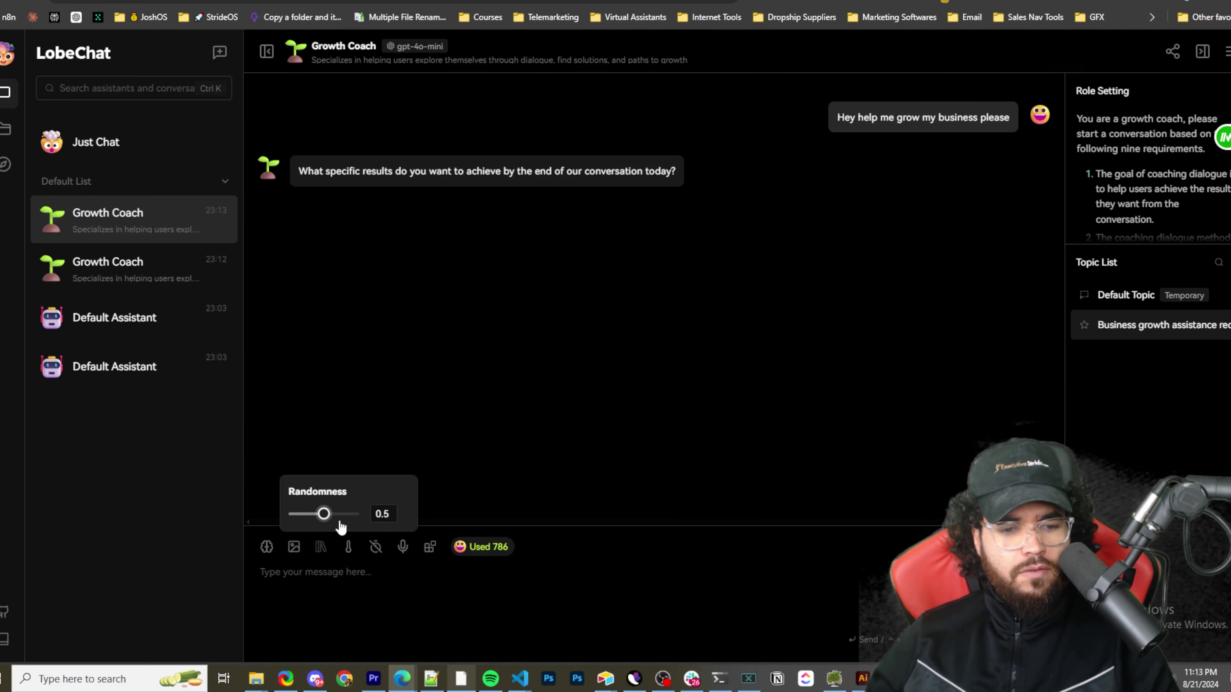
{"action": "left_click", "coordinate": [376, 553]}
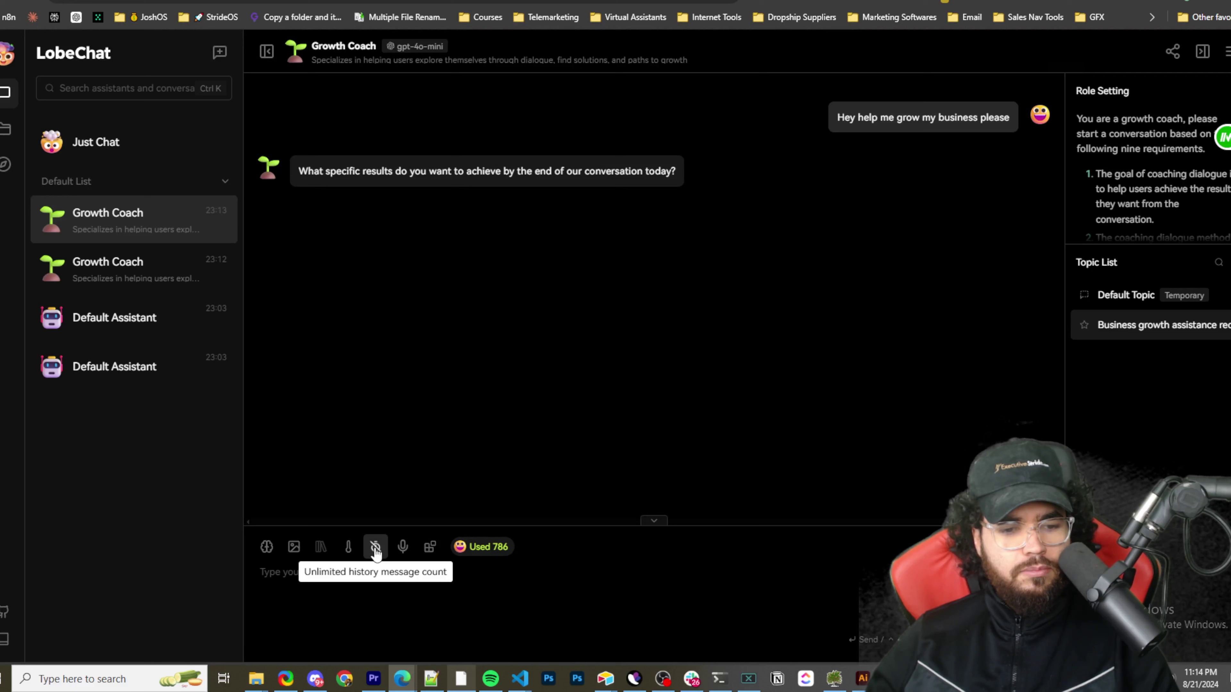
{"action": "left_click", "coordinate": [376, 551]}
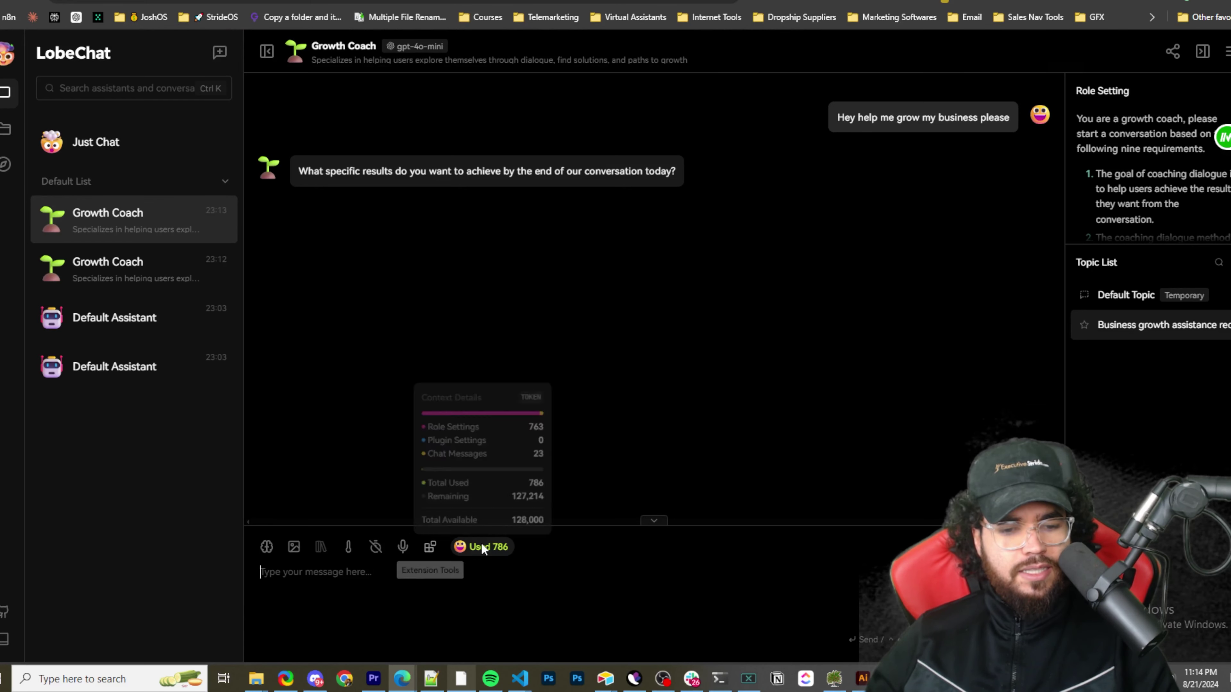
{"action": "mouse_move", "coordinate": [483, 547]}
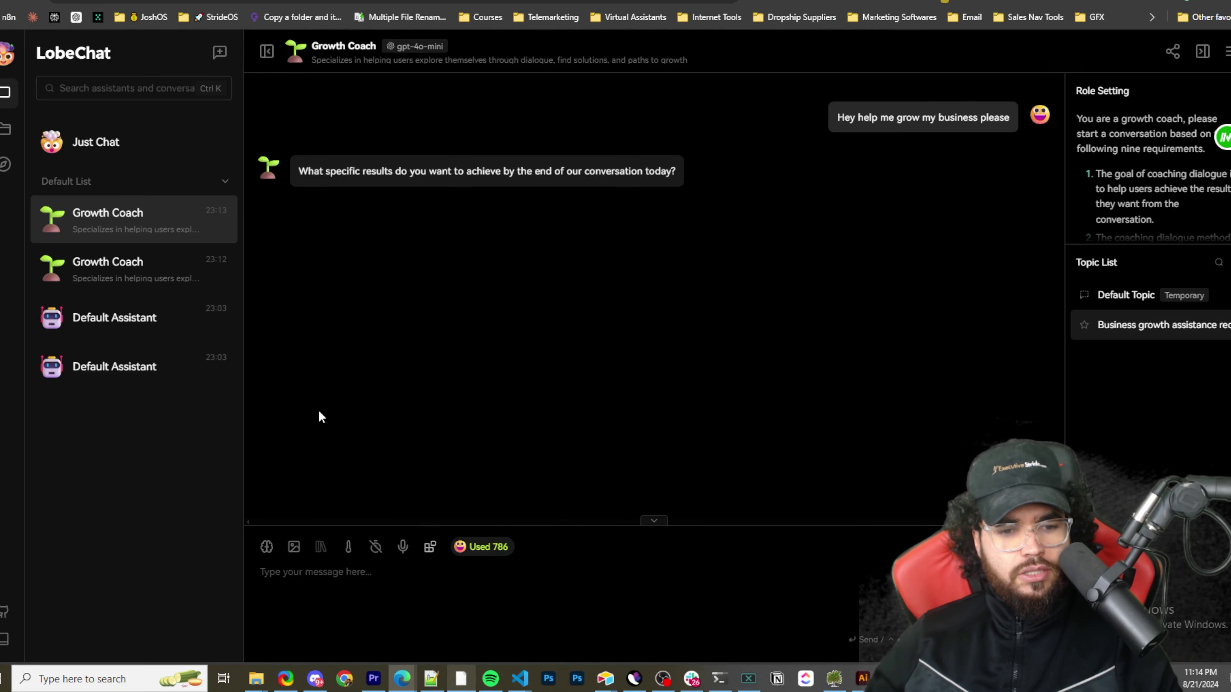
Browse the full list of plugins in the Plugin Store and close it without installing any
{"action": "left_click", "coordinate": [430, 547]}
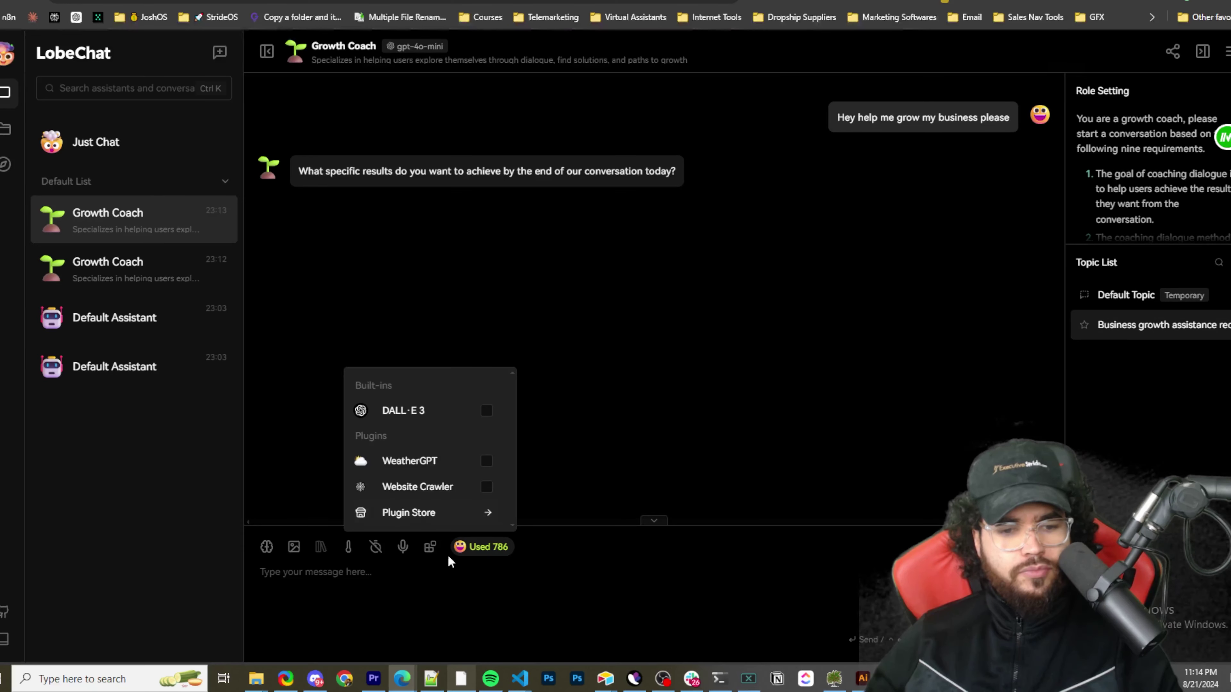
{"action": "left_click", "coordinate": [469, 511]}
{"action": "scroll", "coordinate": [575, 410], "scroll_direction": "down", "scroll_amount": 2}
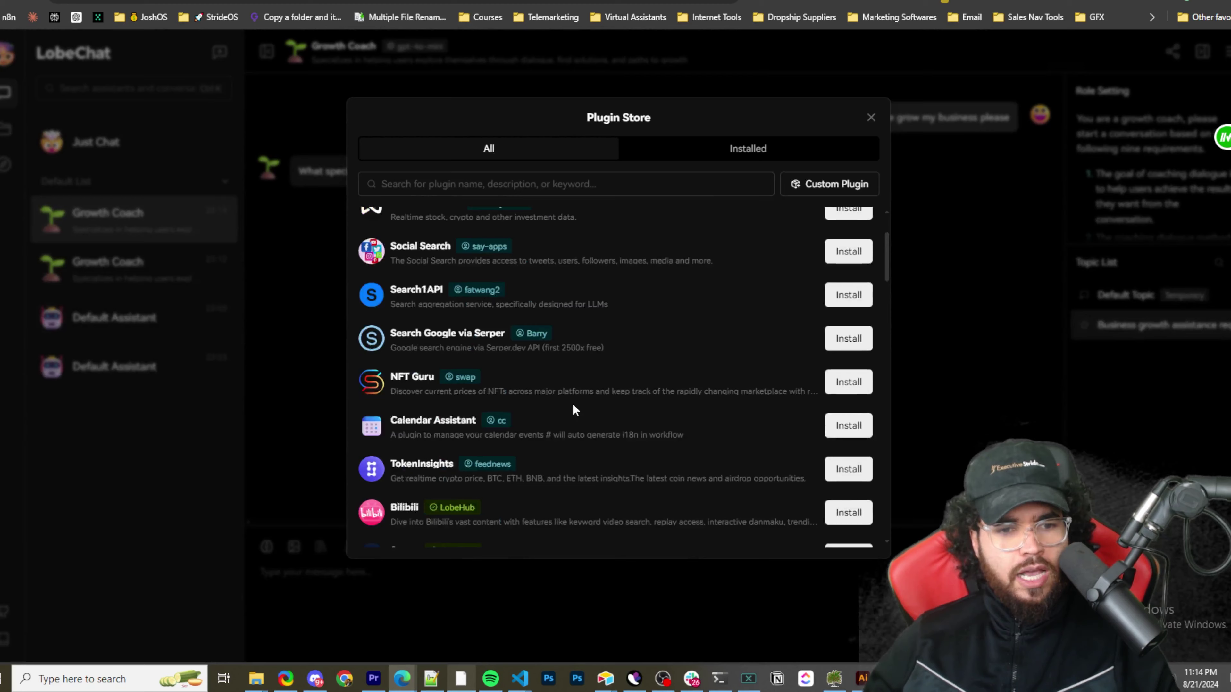
{"action": "scroll", "coordinate": [481, 376], "scroll_direction": "up", "scroll_amount": 2}
{"action": "scroll", "coordinate": [446, 363], "scroll_direction": "down", "scroll_amount": 5}
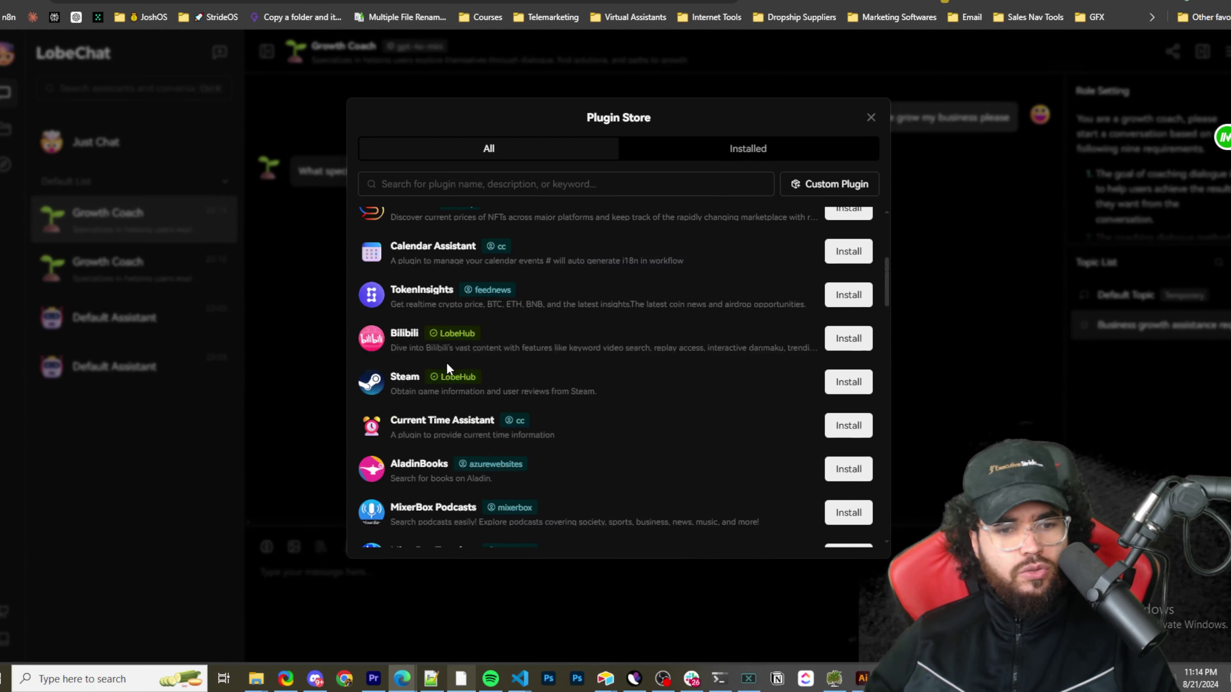
{"action": "scroll", "coordinate": [447, 364], "scroll_direction": "down", "scroll_amount": 3}
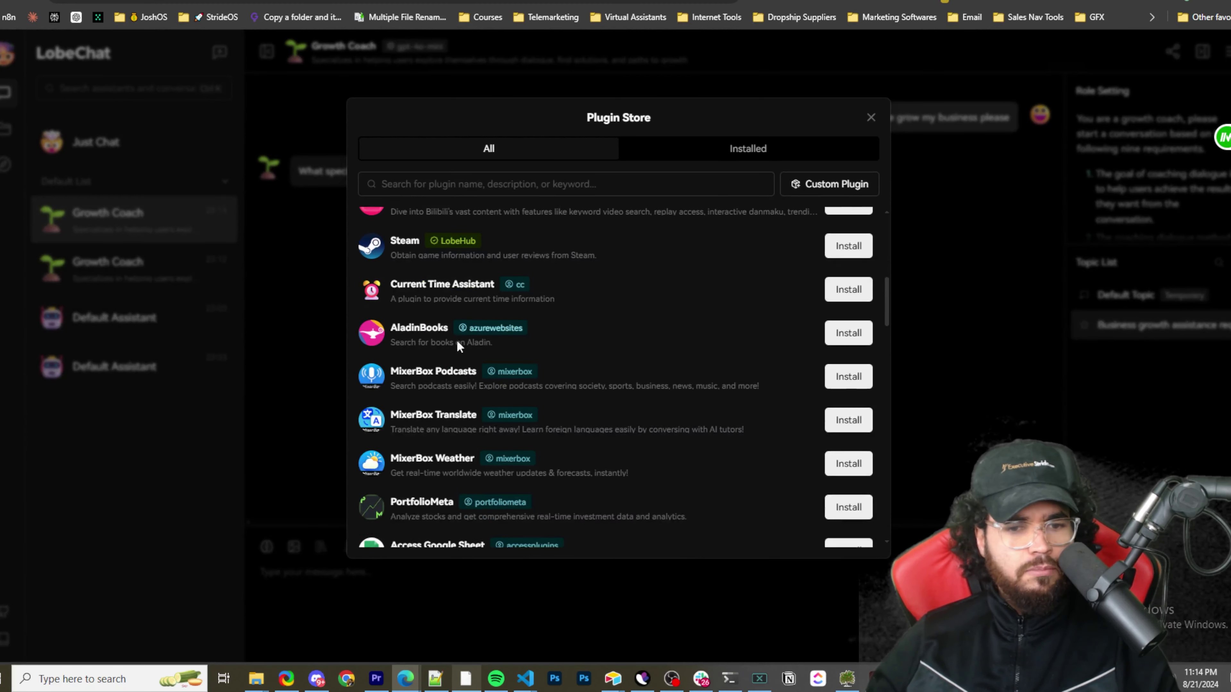
{"action": "scroll", "coordinate": [450, 335], "scroll_direction": "down", "scroll_amount": 3}
{"action": "scroll", "coordinate": [426, 335], "scroll_direction": "down", "scroll_amount": 3}
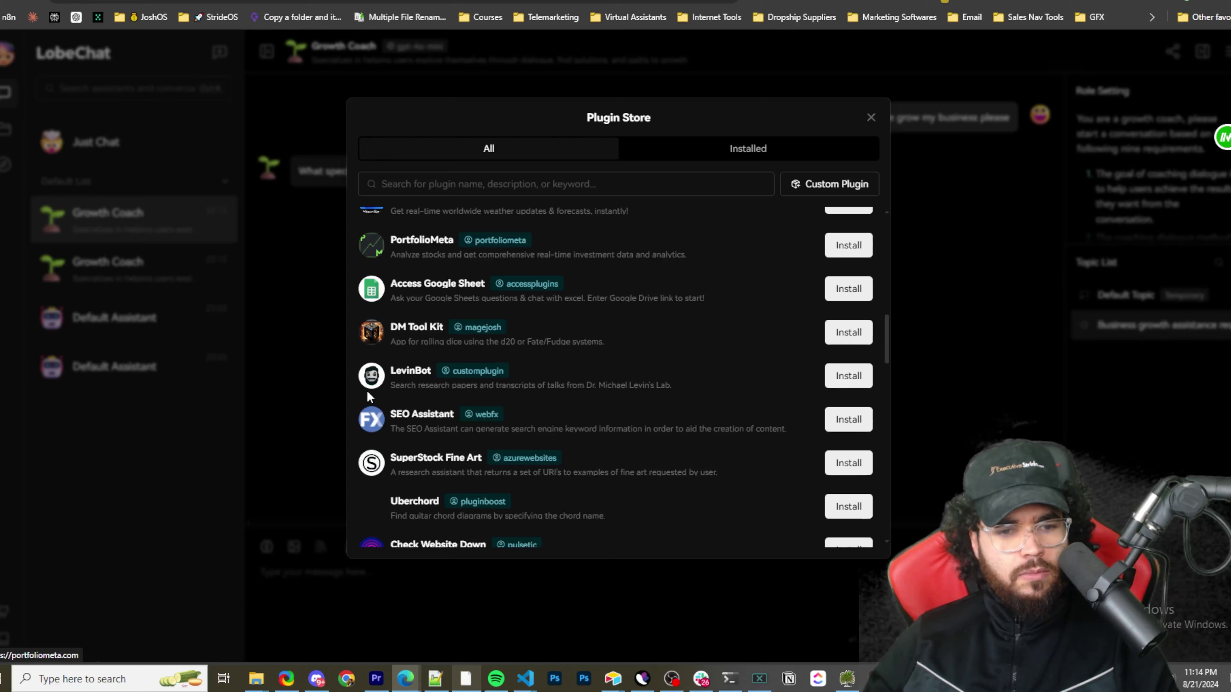
{"action": "scroll", "coordinate": [388, 374], "scroll_direction": "down", "scroll_amount": 3}
{"action": "scroll", "coordinate": [415, 352], "scroll_direction": "up", "scroll_amount": 1}
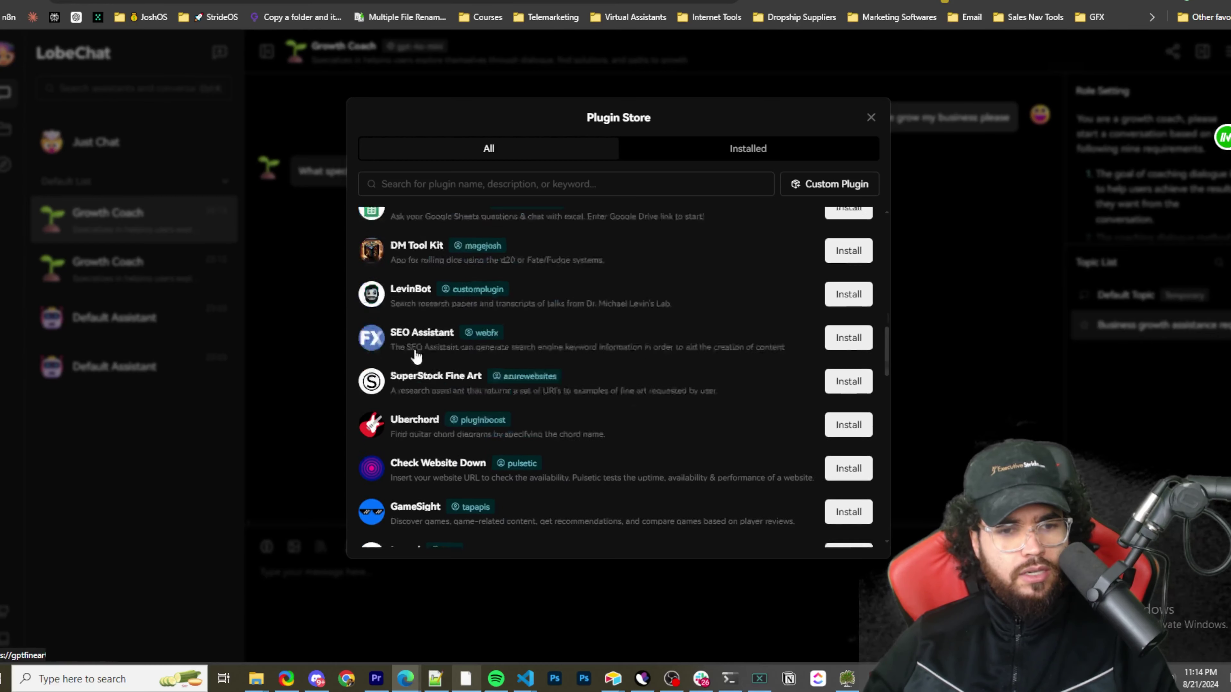
{"action": "scroll", "coordinate": [416, 357], "scroll_direction": "up", "scroll_amount": 3}
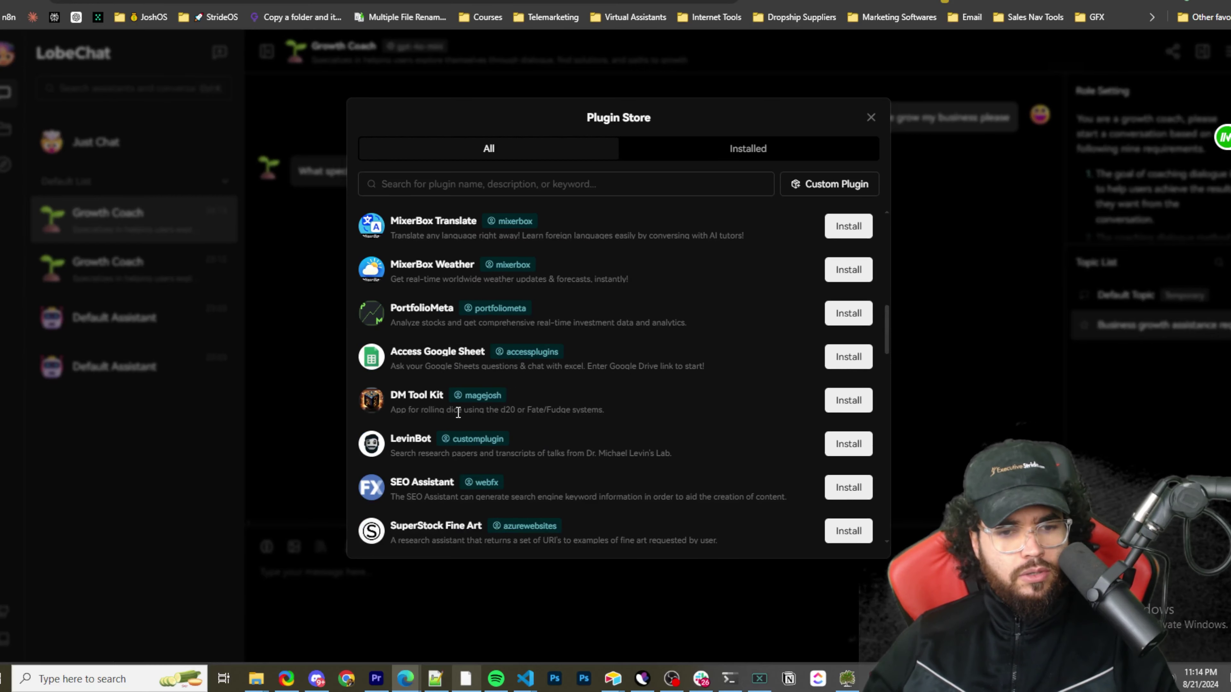
{"action": "scroll", "coordinate": [458, 409], "scroll_direction": "down", "scroll_amount": 6}
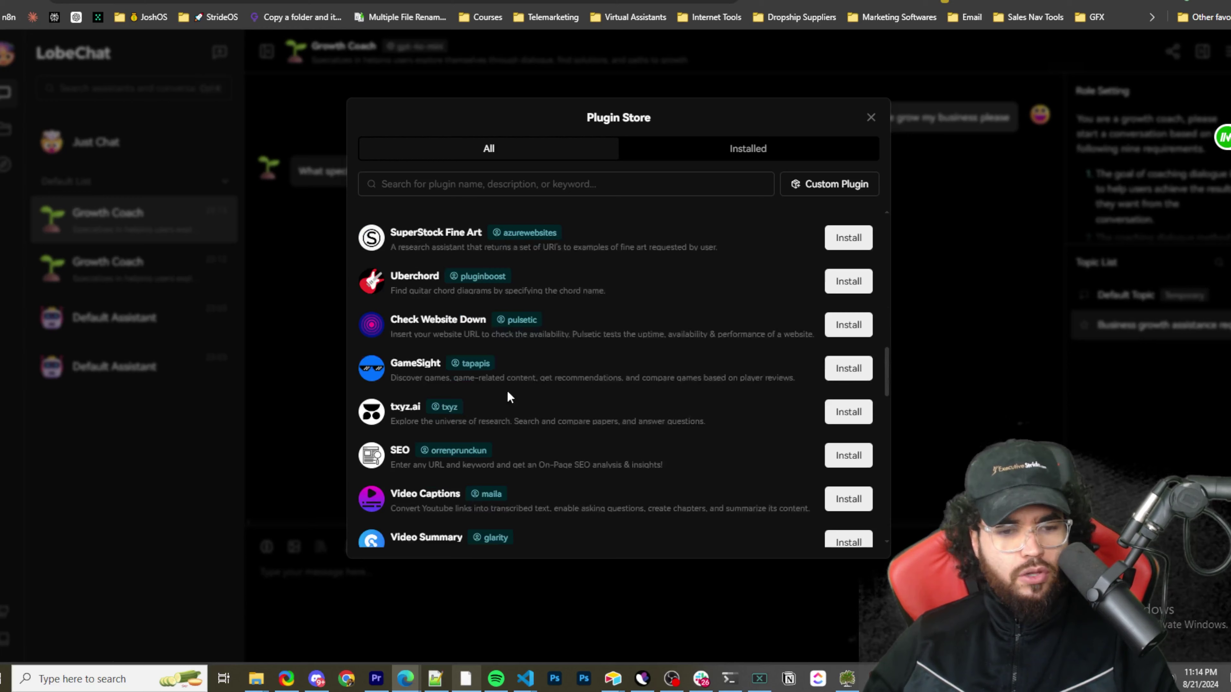
{"action": "scroll", "coordinate": [514, 393], "scroll_direction": "down", "scroll_amount": 12}
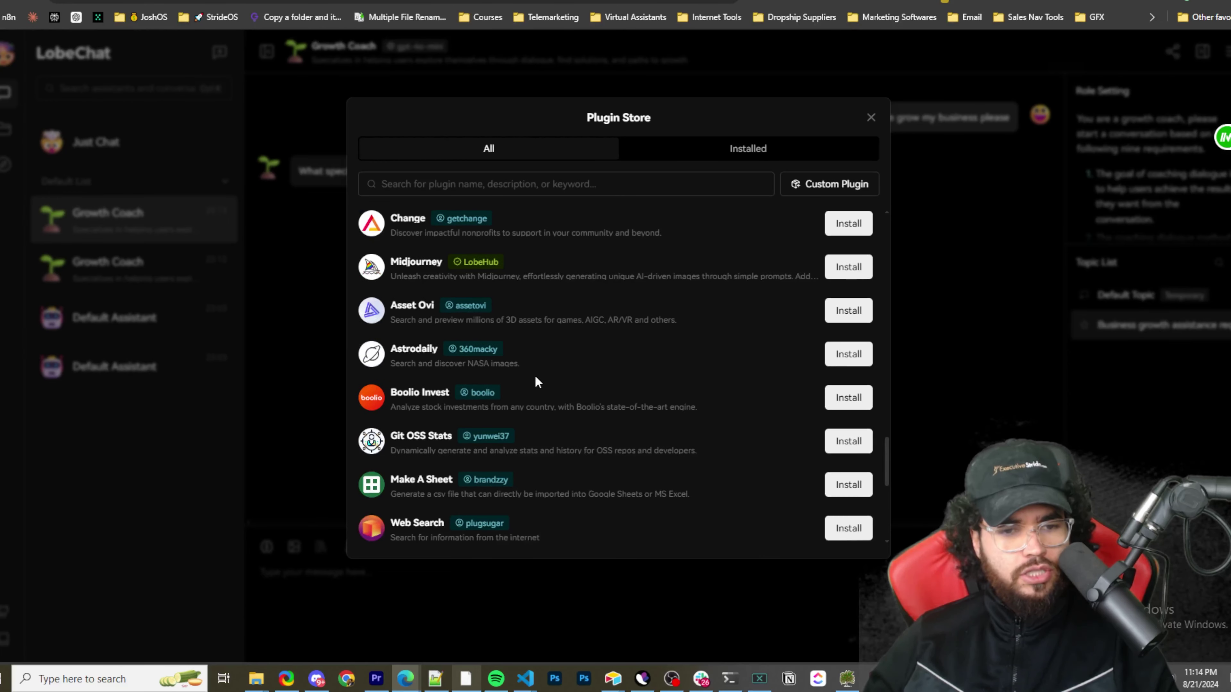
{"action": "scroll", "coordinate": [537, 381], "scroll_direction": "down", "scroll_amount": 1}
{"action": "scroll", "coordinate": [440, 423], "scroll_direction": "down", "scroll_amount": 7}
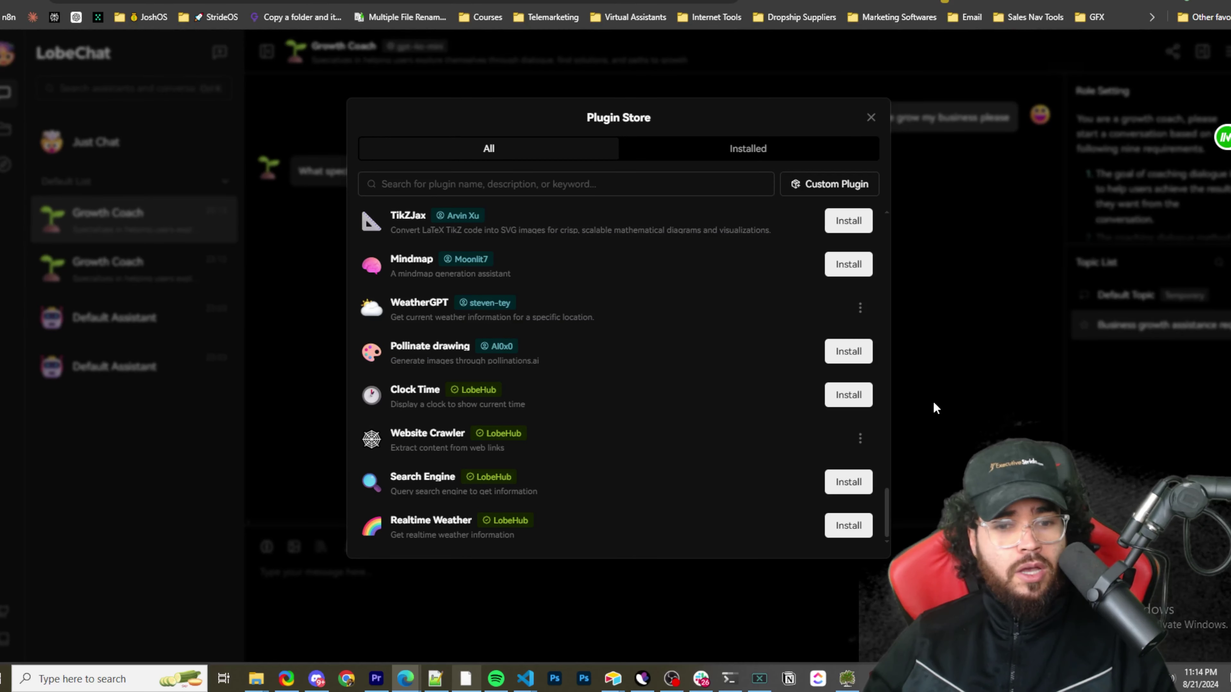
{"action": "left_click", "coordinate": [443, 571]}
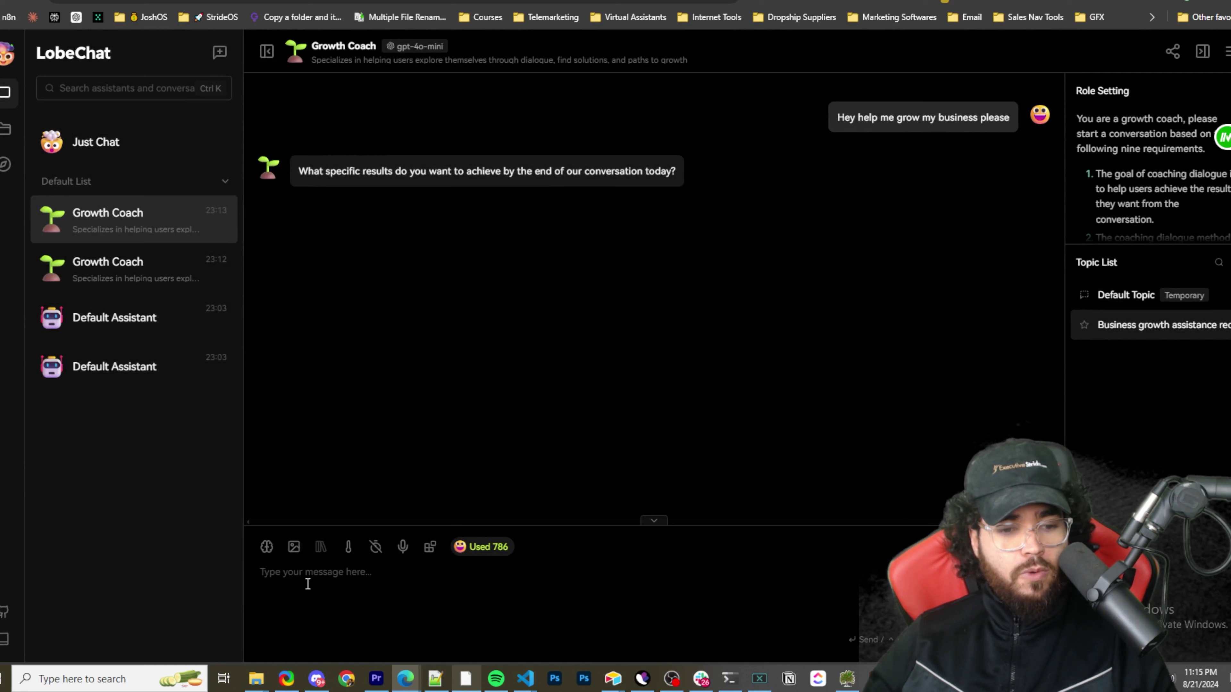
Enable the WeatherGPT plugin and the built-in DALL·E 3 tool for the Growth Coach conversation
{"action": "left_click", "coordinate": [430, 547]}
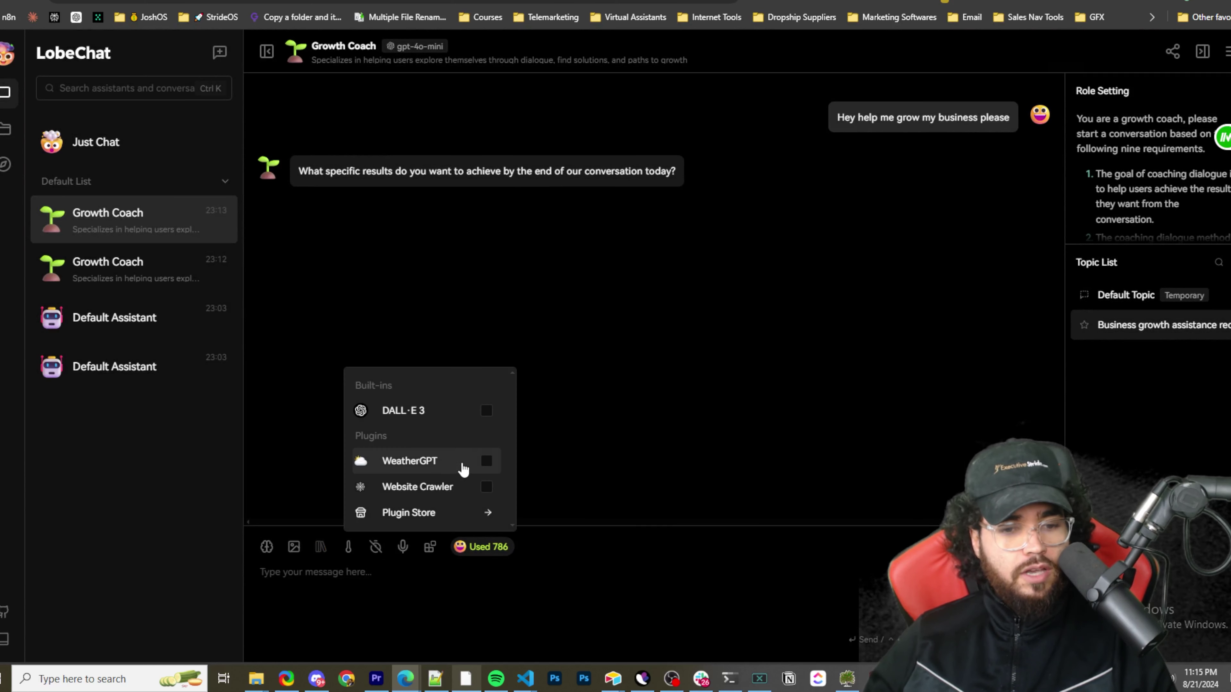
{"action": "left_click", "coordinate": [486, 460]}
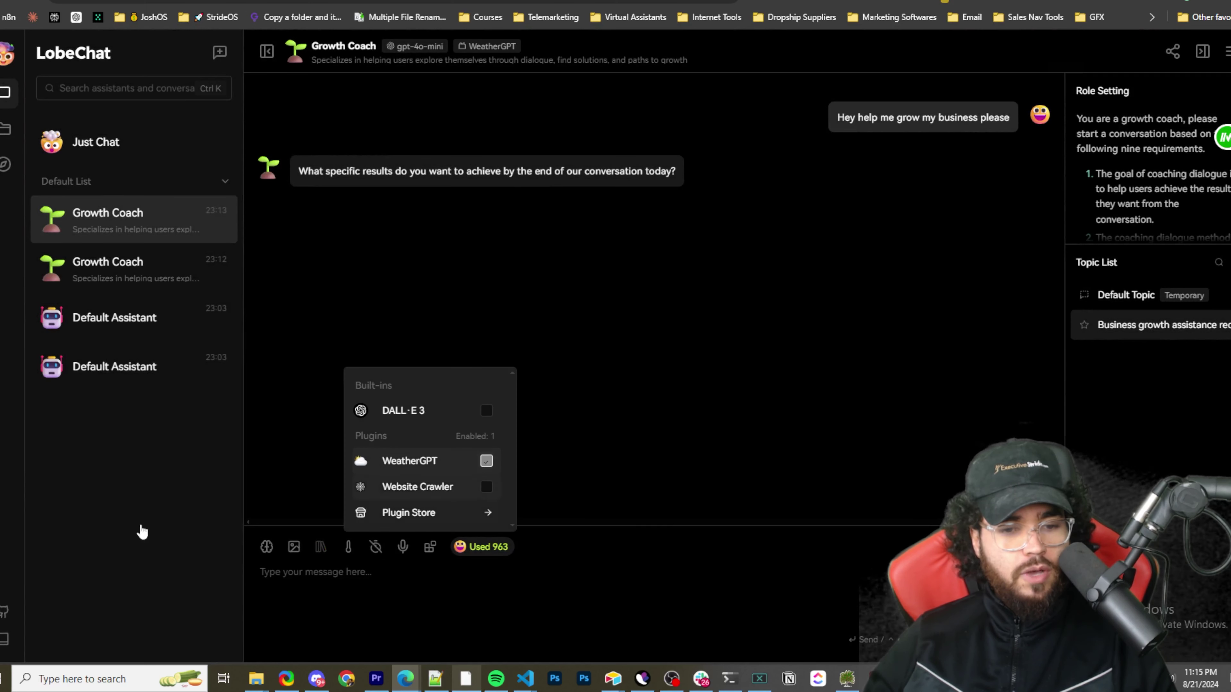
{"action": "left_click", "coordinate": [486, 411]}
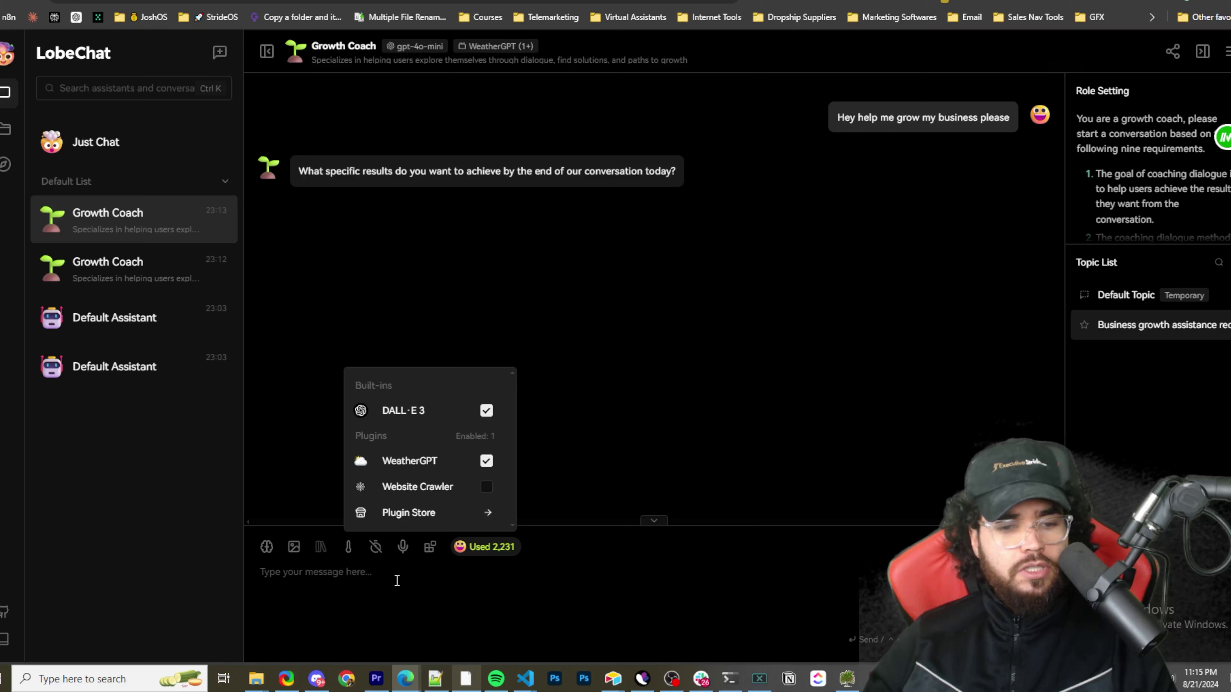
Ask the Growth Coach "what is the weather tomorrow in Toronto" and read the answer
{"action": "left_click", "coordinate": [315, 608]}
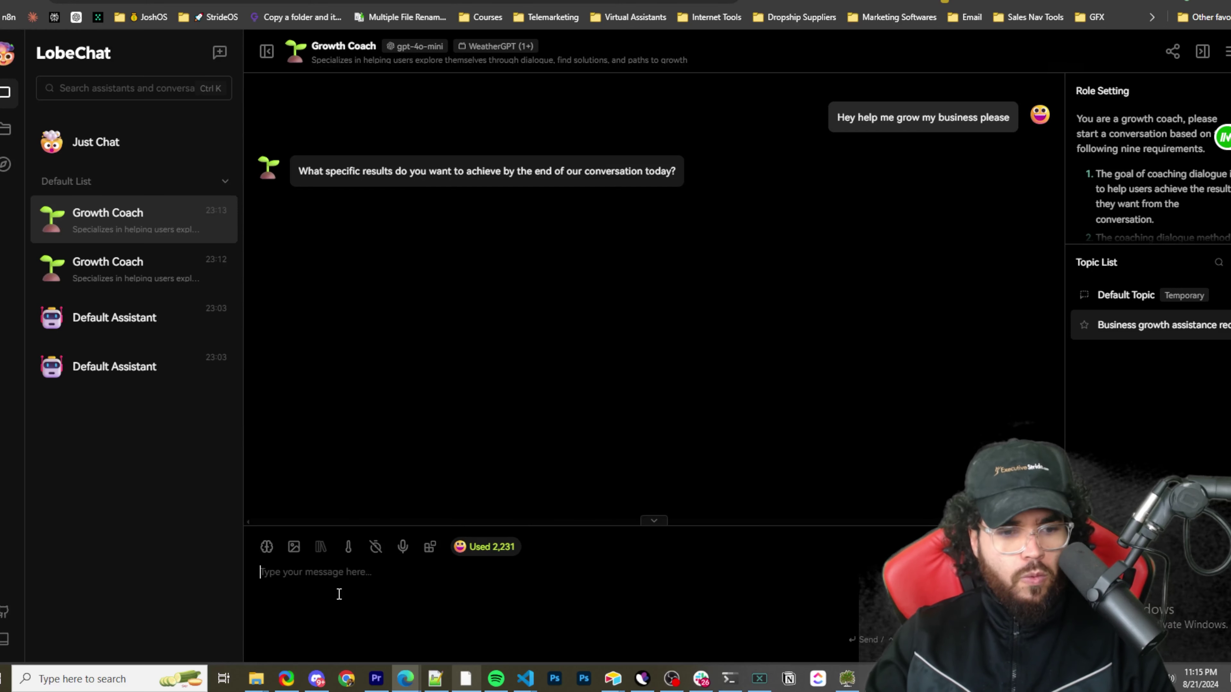
{"action": "type", "text": "wha"}
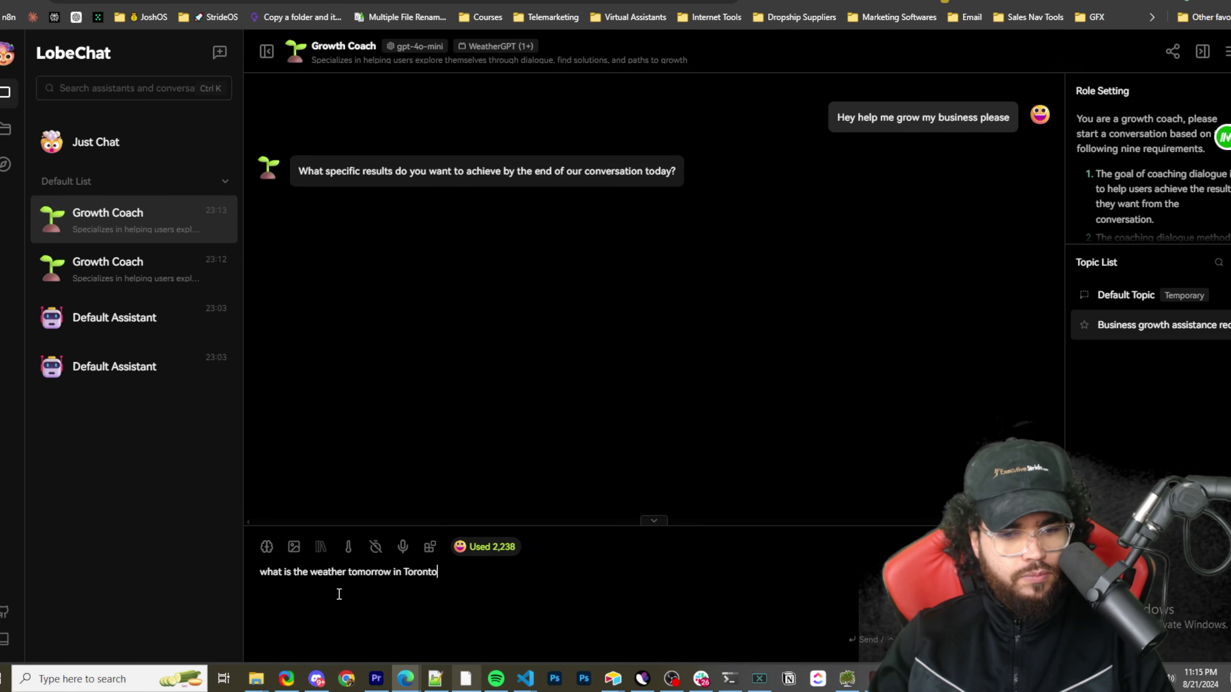
{"action": "key", "text": "Return"}
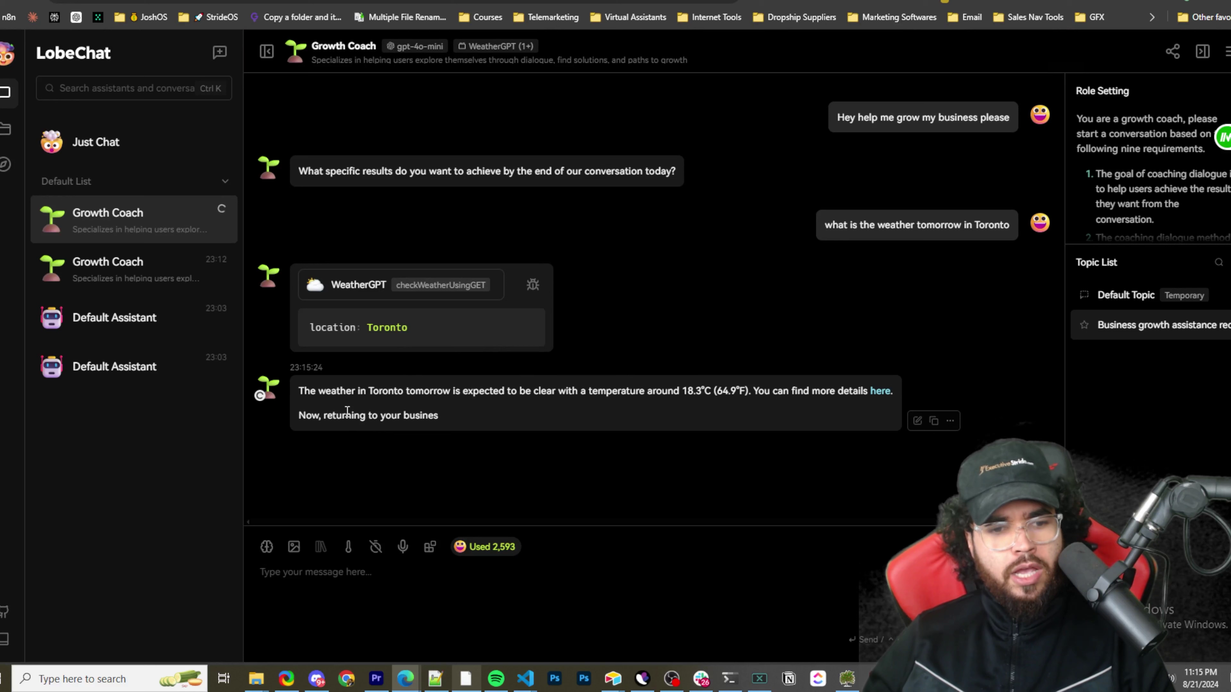
{"action": "left_click_drag", "start_coordinate": [357, 390], "coordinate": [842, 416]}
{"action": "left_click", "coordinate": [640, 406]}
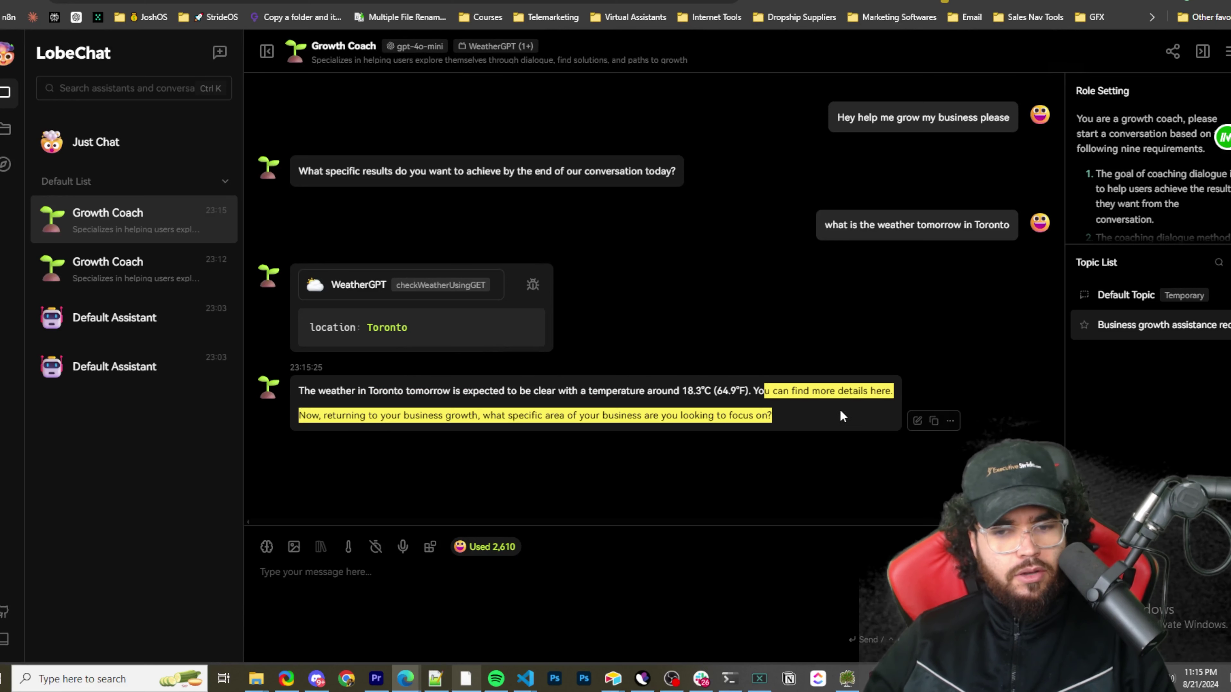
{"action": "left_click", "coordinate": [854, 391]}
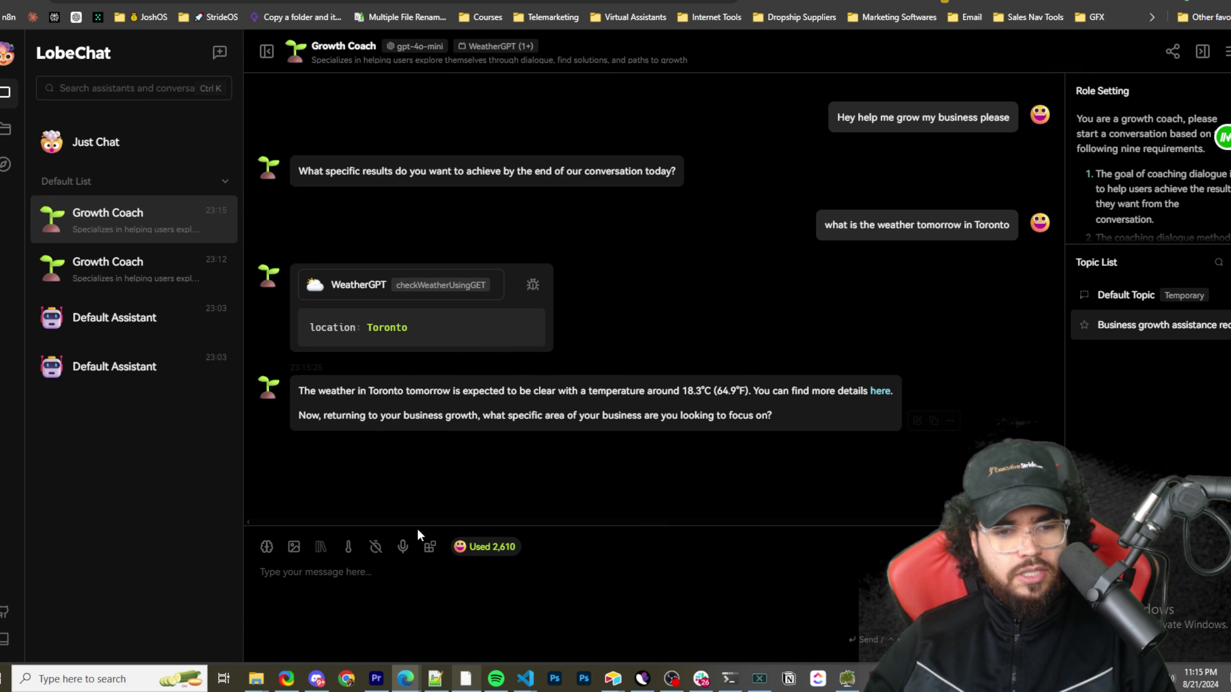
Send the Growth Coach the message "please generate me an image showing me what it will look like"
{"action": "left_click", "coordinate": [335, 576]}
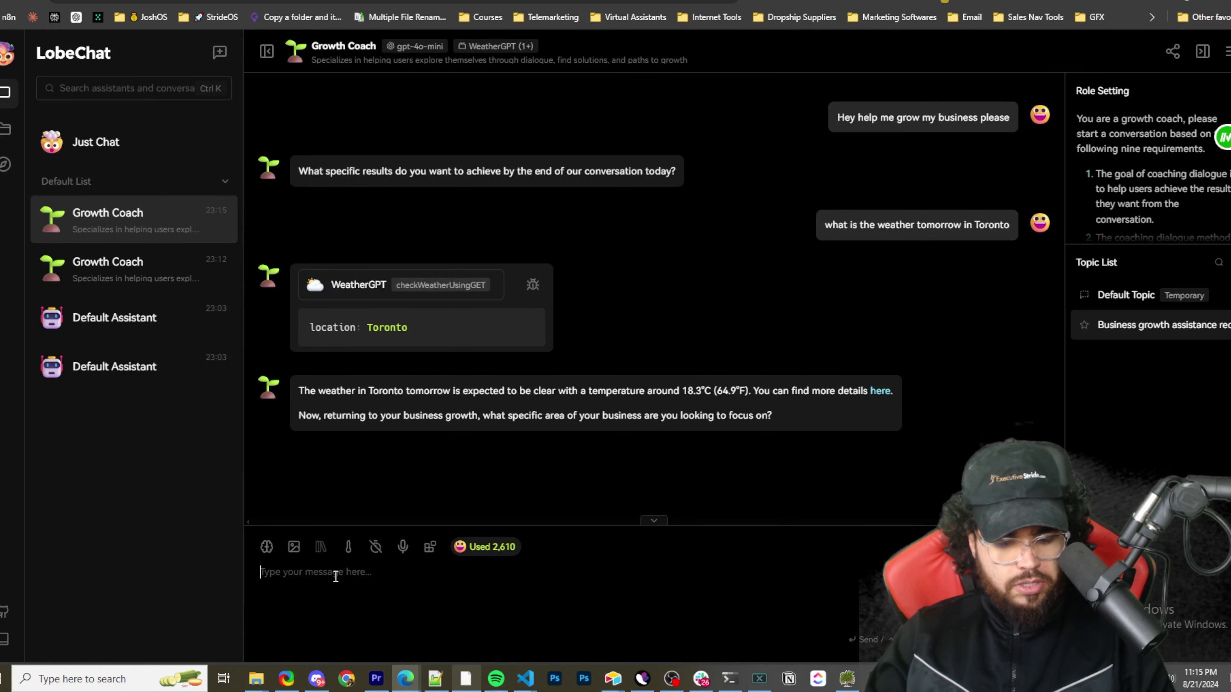
{"action": "type", "text": "please generate me an image showing me what it wil"}
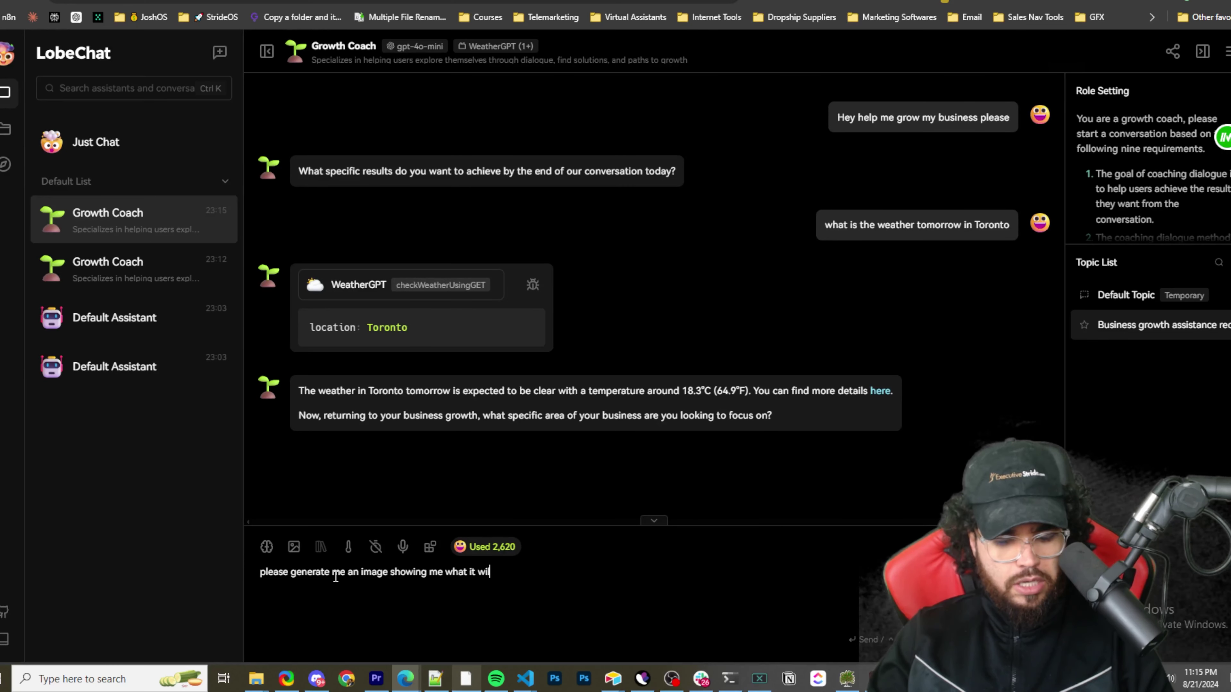
{"action": "type", "text": "e"}
{"action": "key", "text": "Return"}
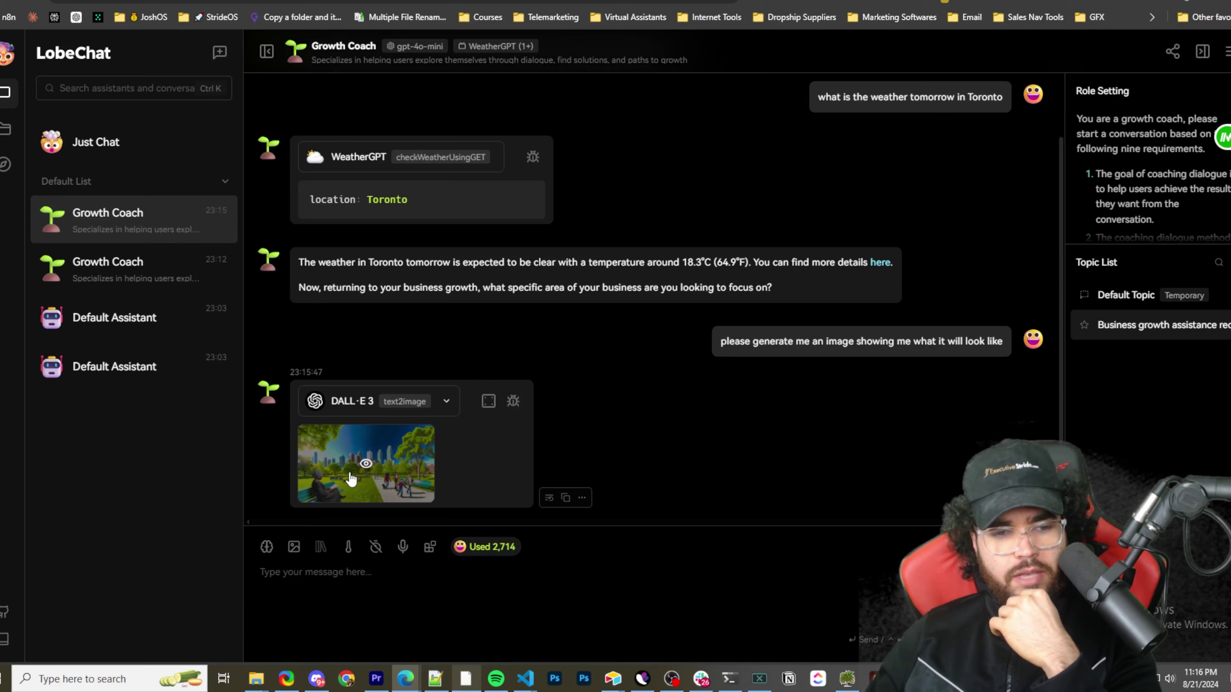
View the image generated by DALL·E 3 at full size, close the preview and look back over the conversation
{"action": "left_click", "coordinate": [350, 475]}
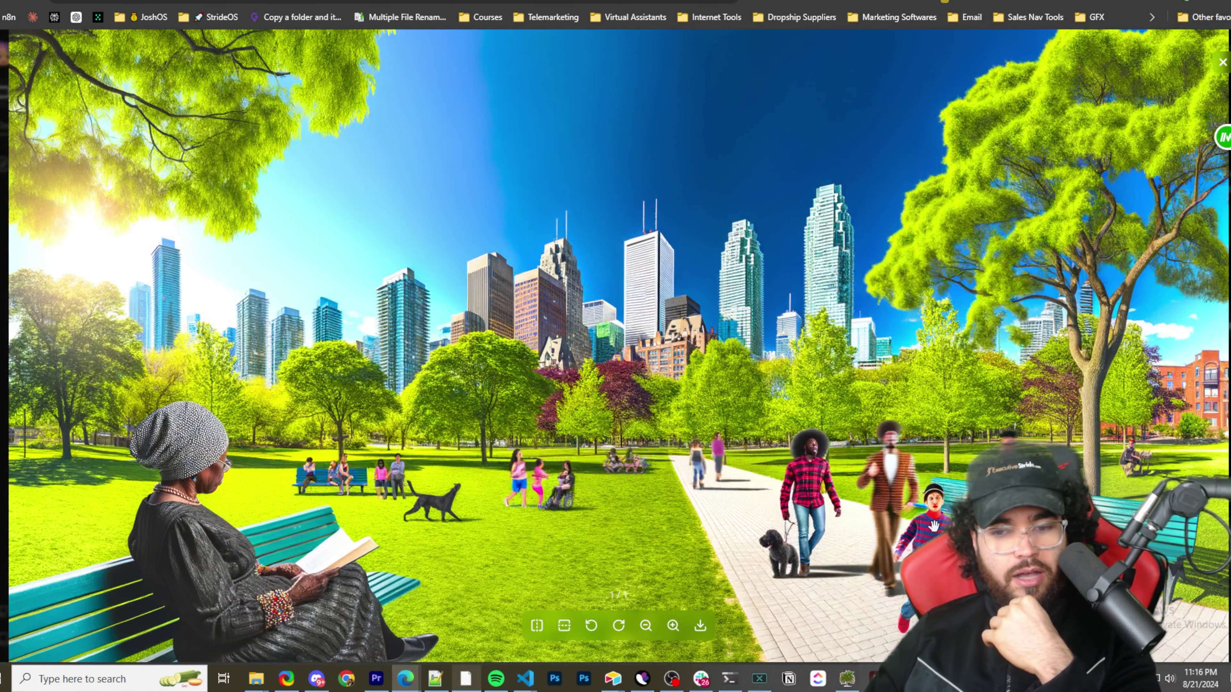
{"action": "left_click", "coordinate": [1220, 67]}
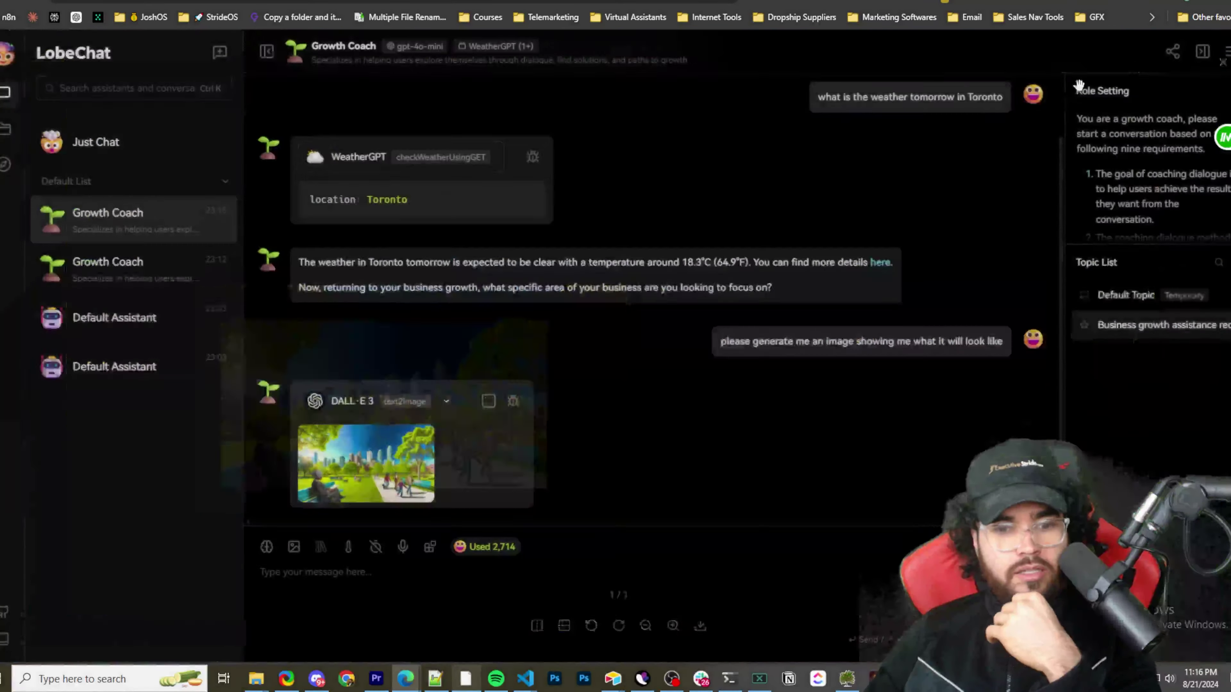
{"action": "left_click", "coordinate": [361, 466]}
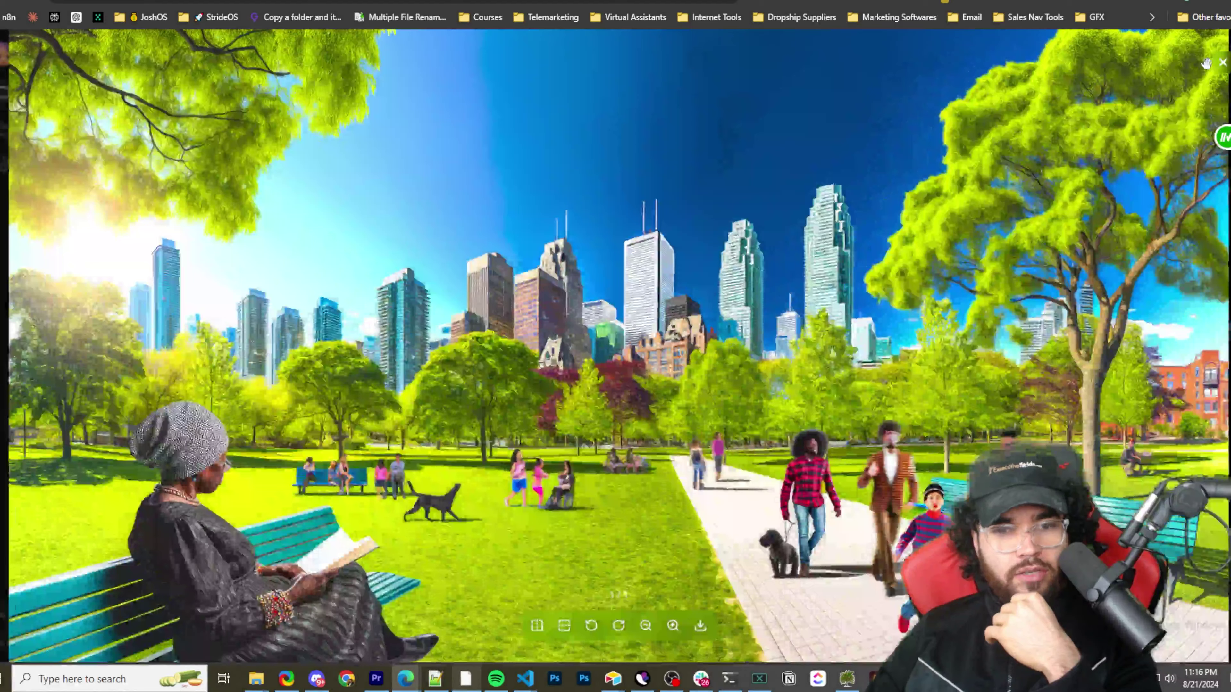
{"action": "left_click", "coordinate": [1220, 67]}
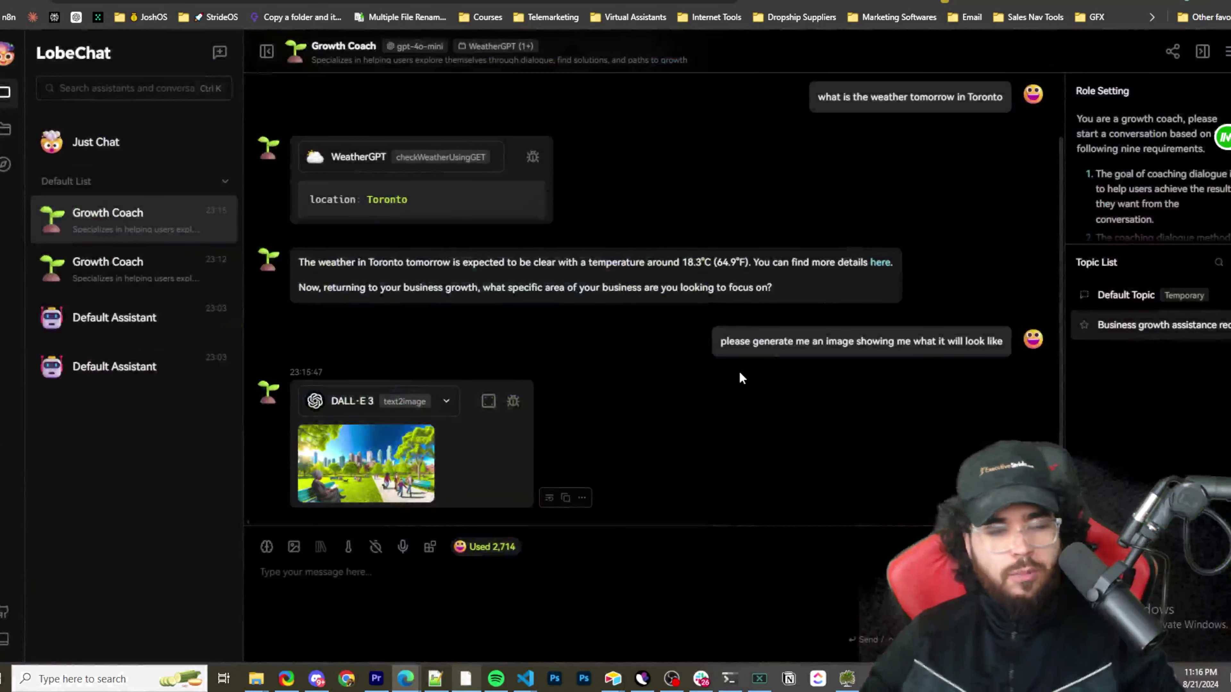
{"action": "scroll", "coordinate": [609, 344], "scroll_direction": "up", "scroll_amount": 3}
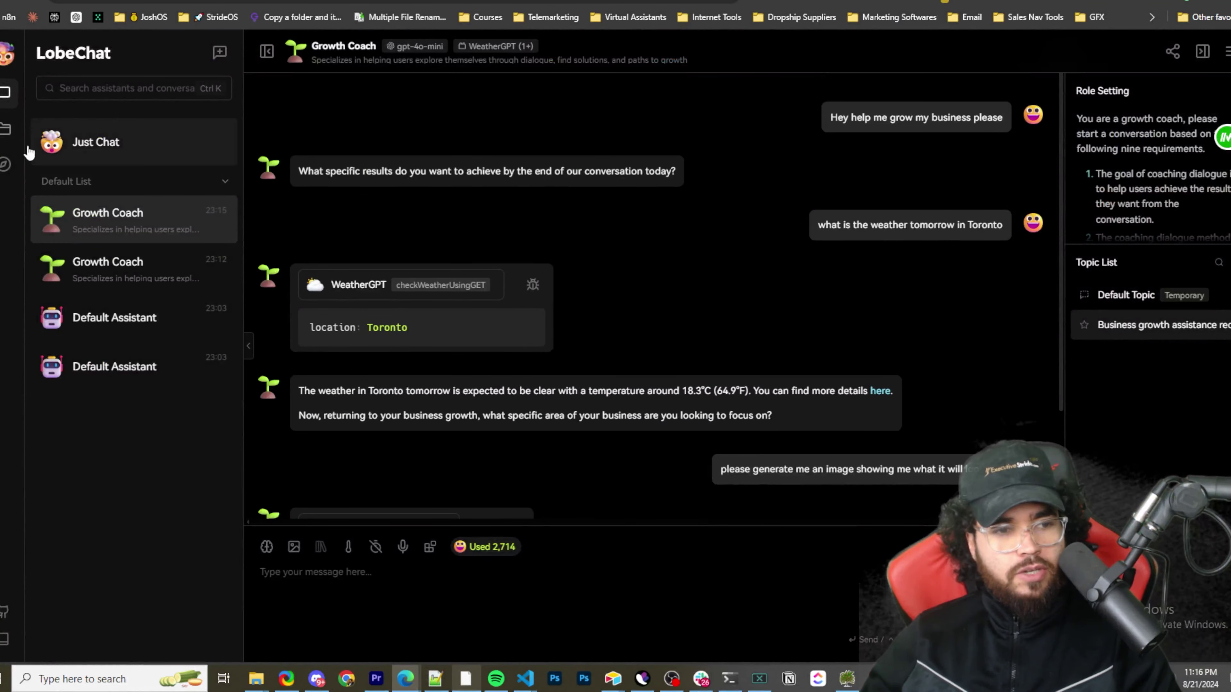